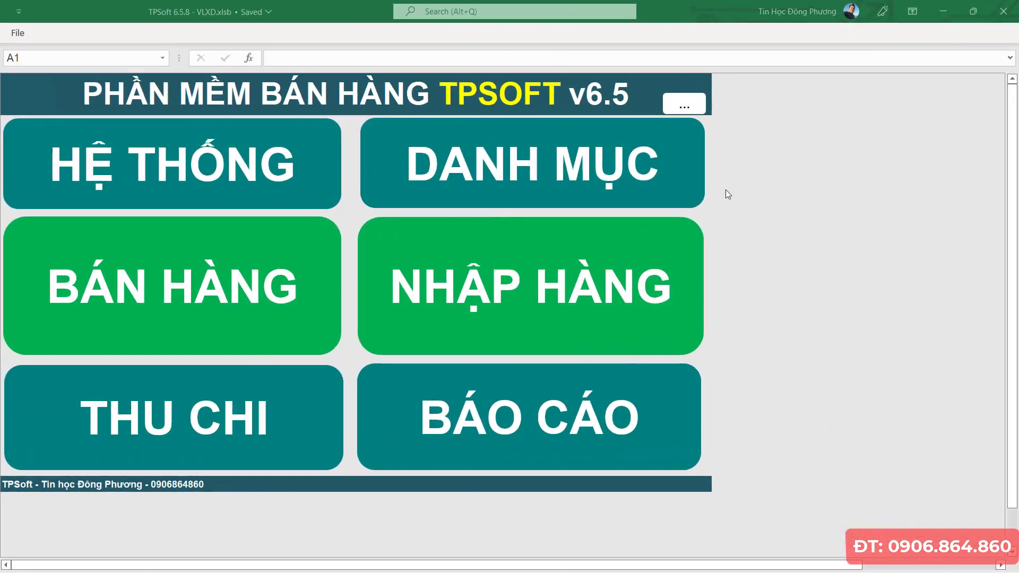
- Open the DANH MỤC HÀNG HÓA goods catalogue sheet listing the 150 products
left_click(518, 160)
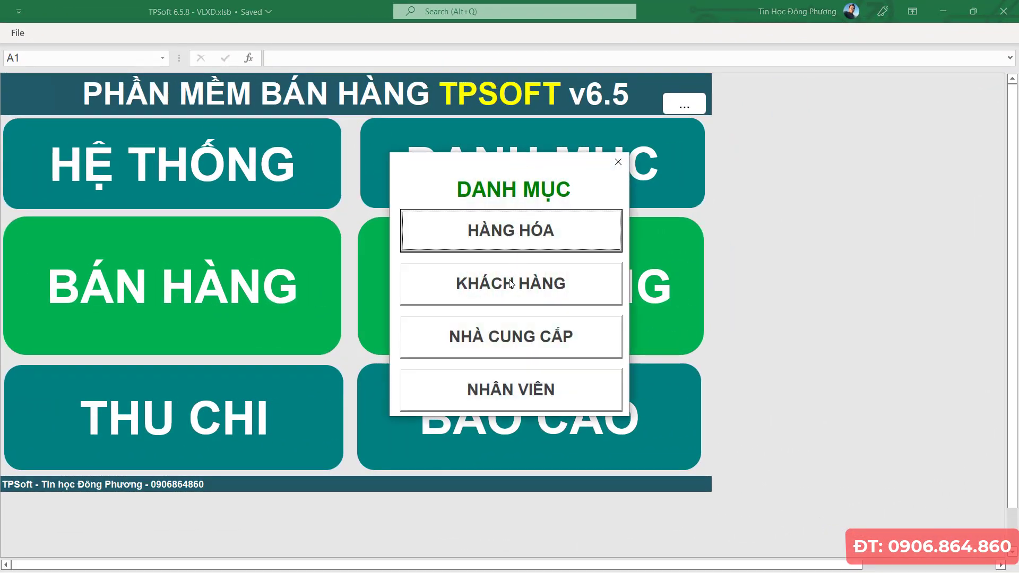
left_click(490, 232)
left_click(341, 234)
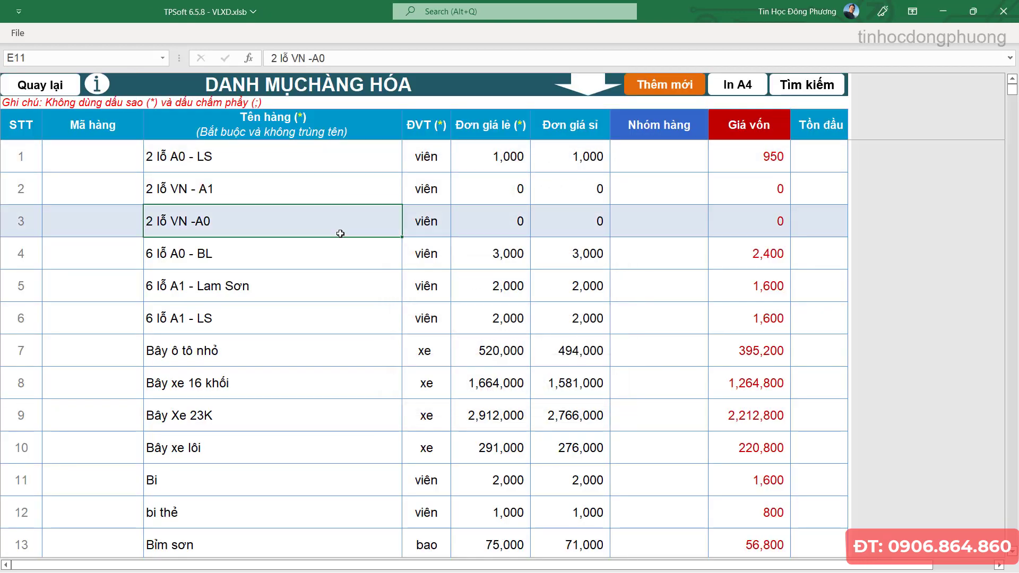
left_click(244, 259)
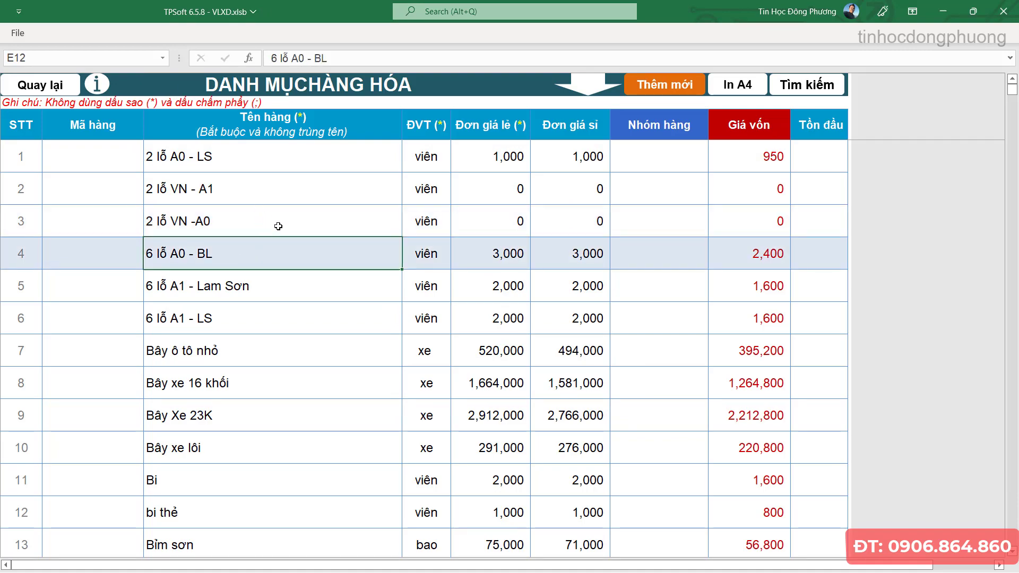
- Scroll through the item list and jump to the first empty row, 151
scroll(286, 244, "down", 3)
scroll(288, 245, "down", 4)
scroll(297, 287, "down", 2)
scroll(309, 295, "up", 5)
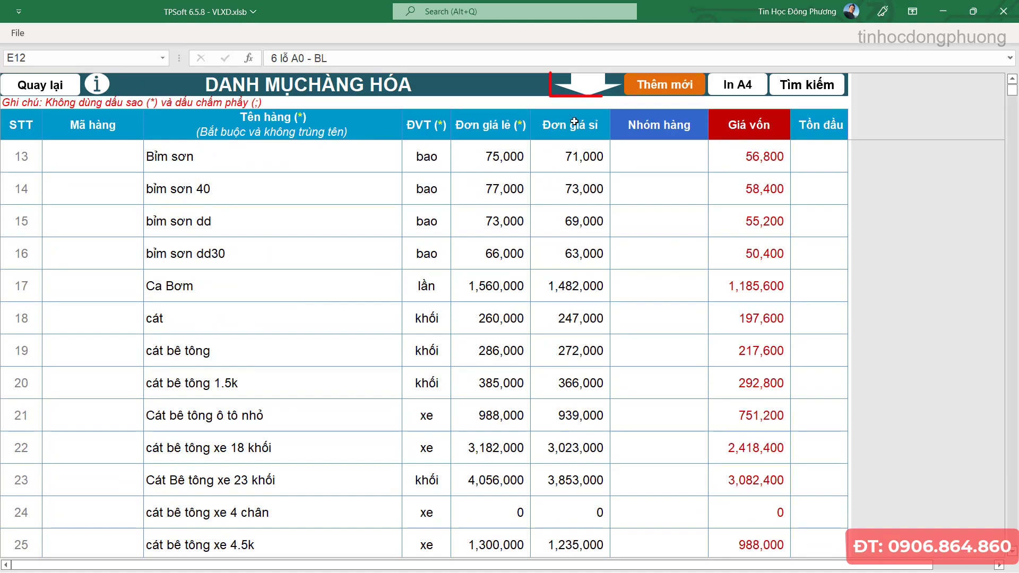
scroll(509, 210, "up", 3)
left_click(585, 83)
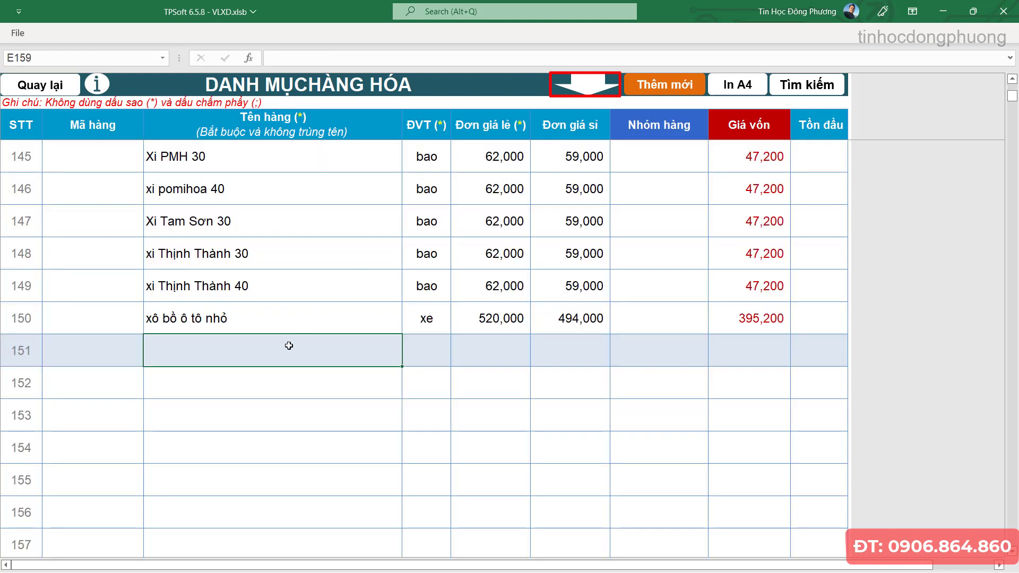
- Enter Xi măng in row 151 with unit Bao, retail price 80,000 and cost 50,000
type("Xi mang")
key("Tab")
type("Bao")
key("Tab")
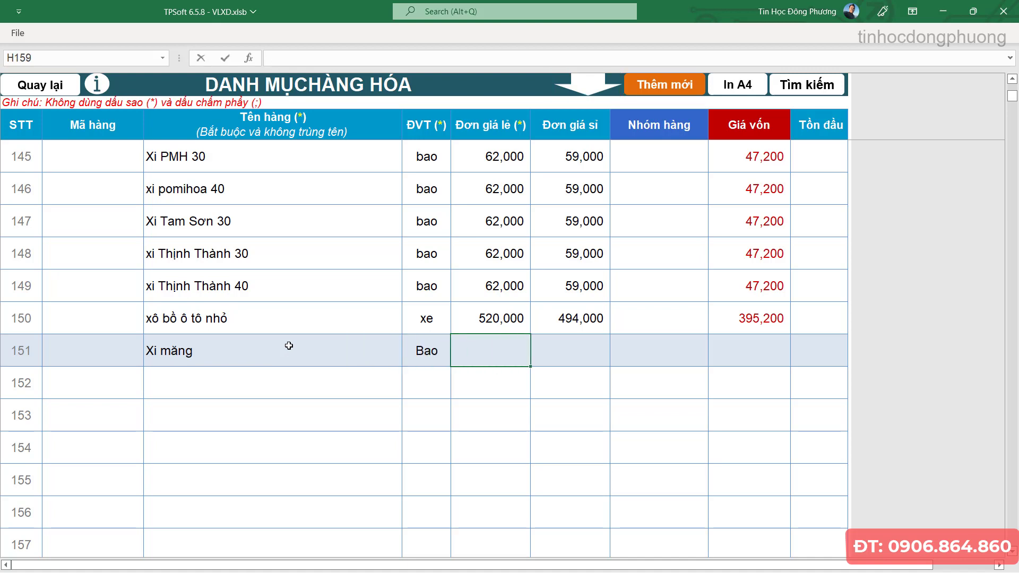
type("80,000")
key("Tab")
key("Tab")
key("Tab")
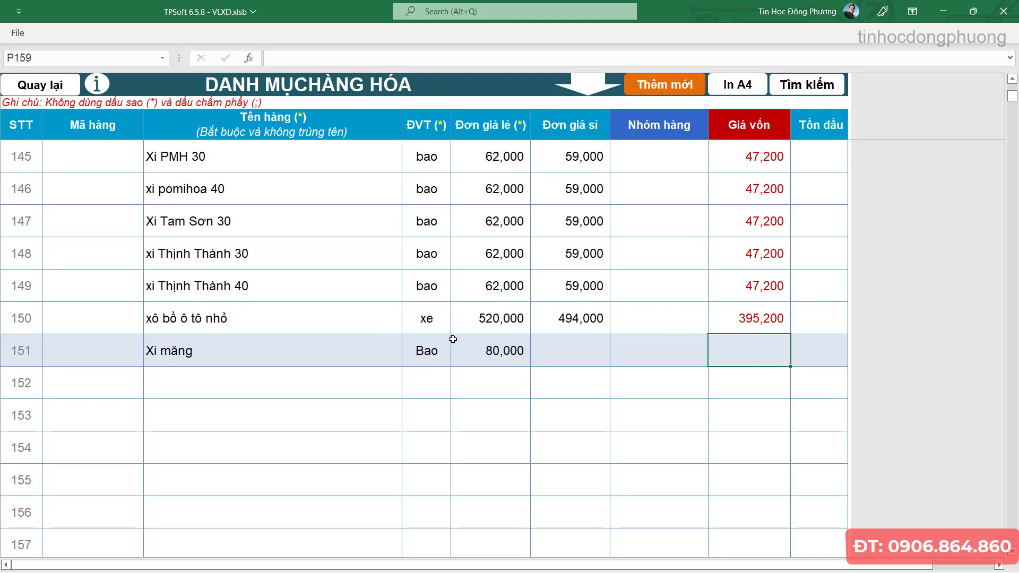
type("50,000")
key("Return")
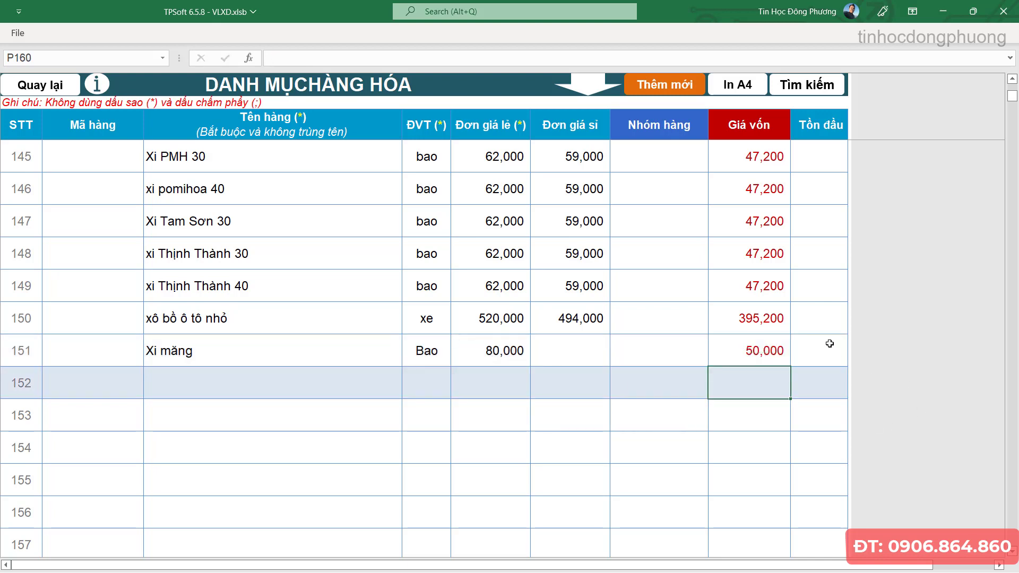
- Set Xi măng's opening stock to 100 and return to the main menu
left_click(827, 343)
type("00")
key("Return")
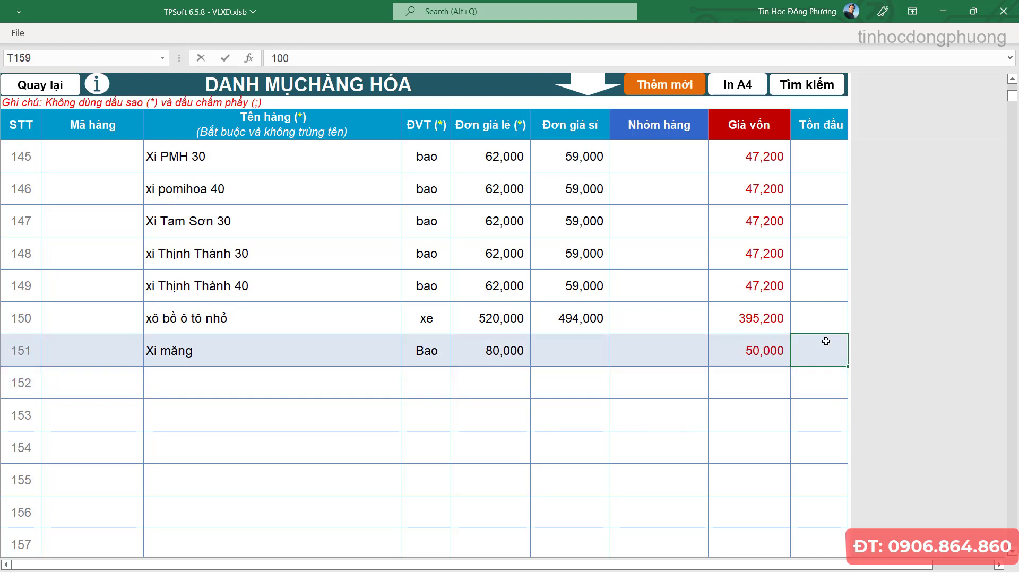
left_click(295, 389)
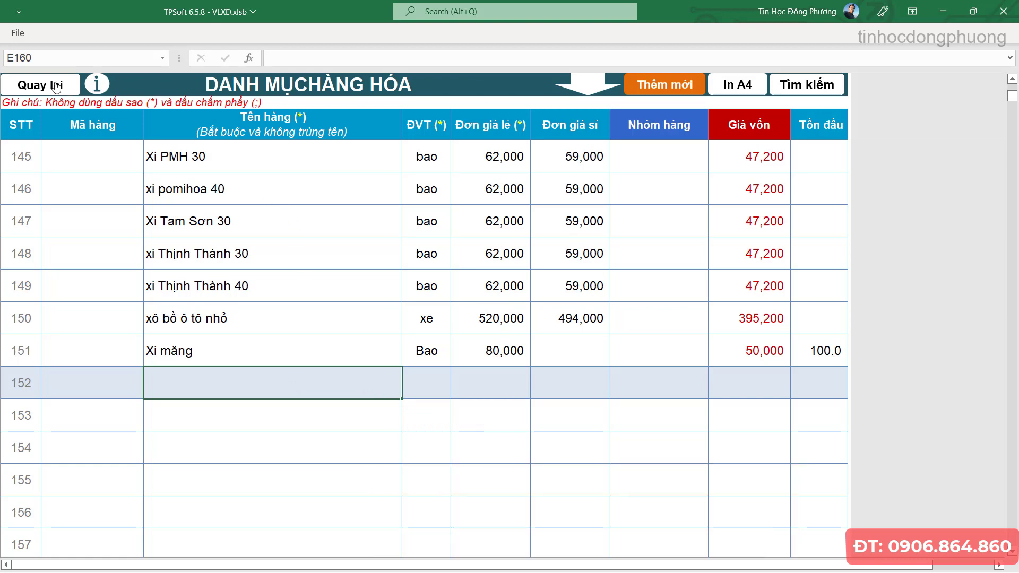
left_click(57, 86)
- Browse the rows of the KHÁCH HÀNG customer list, then return to the main menu
left_click(592, 172)
left_click(534, 292)
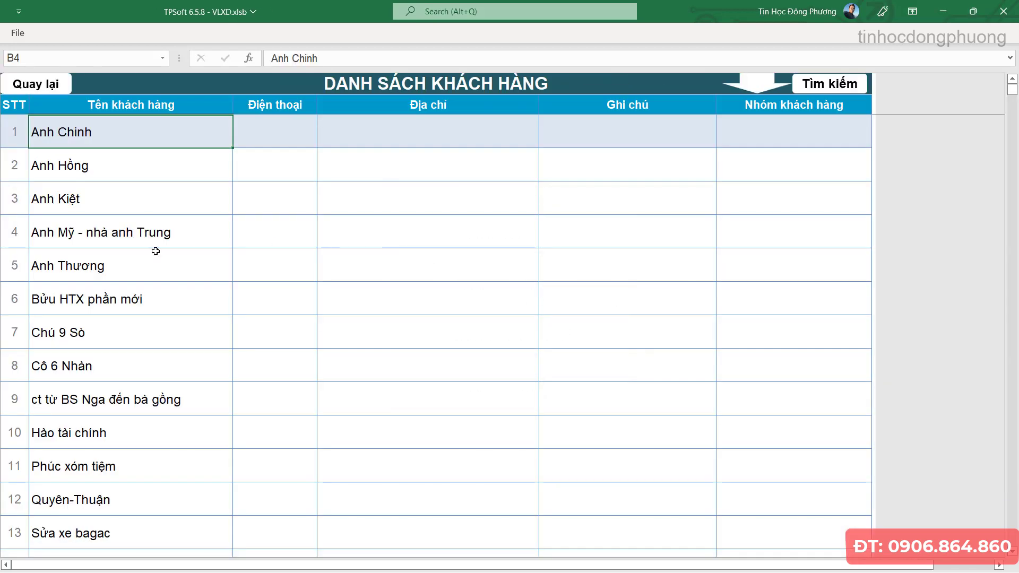
left_click(155, 251)
scroll(167, 289, "down", 2)
left_click(123, 401)
scroll(136, 396, "up", 2)
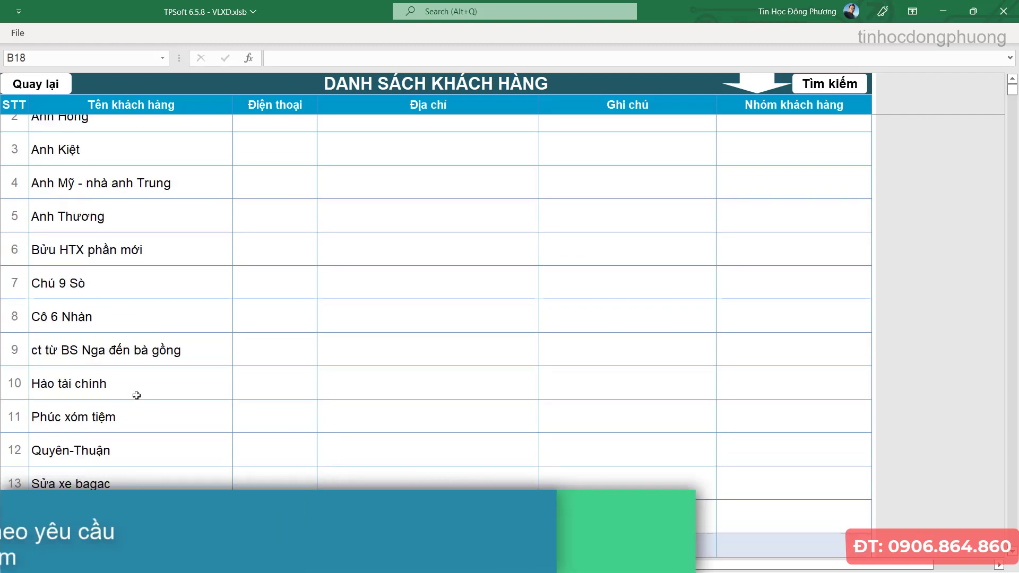
scroll(137, 396, "up", 2)
left_click(158, 224)
left_click(164, 285)
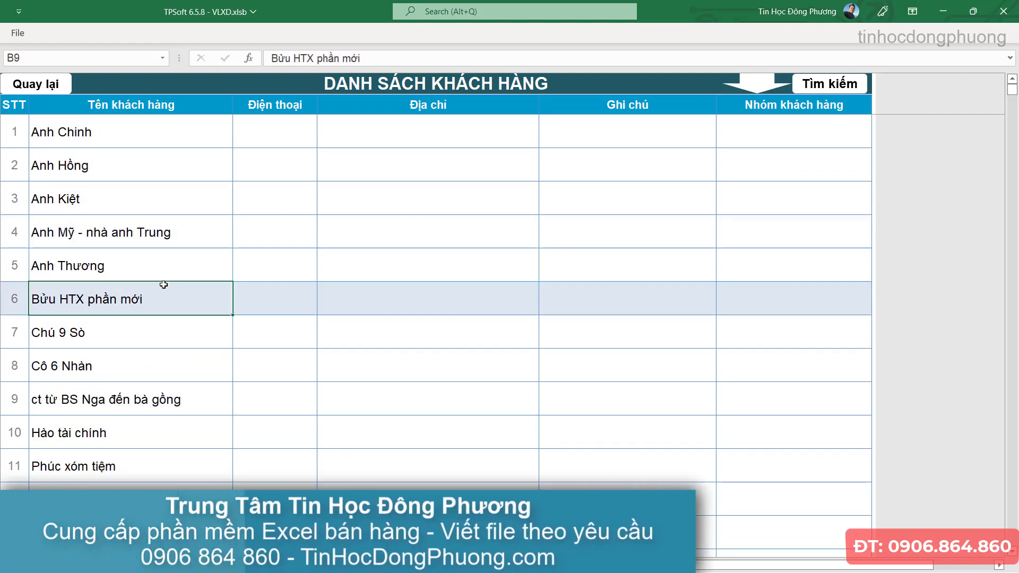
scroll(165, 287, "down", 2)
left_click(150, 393)
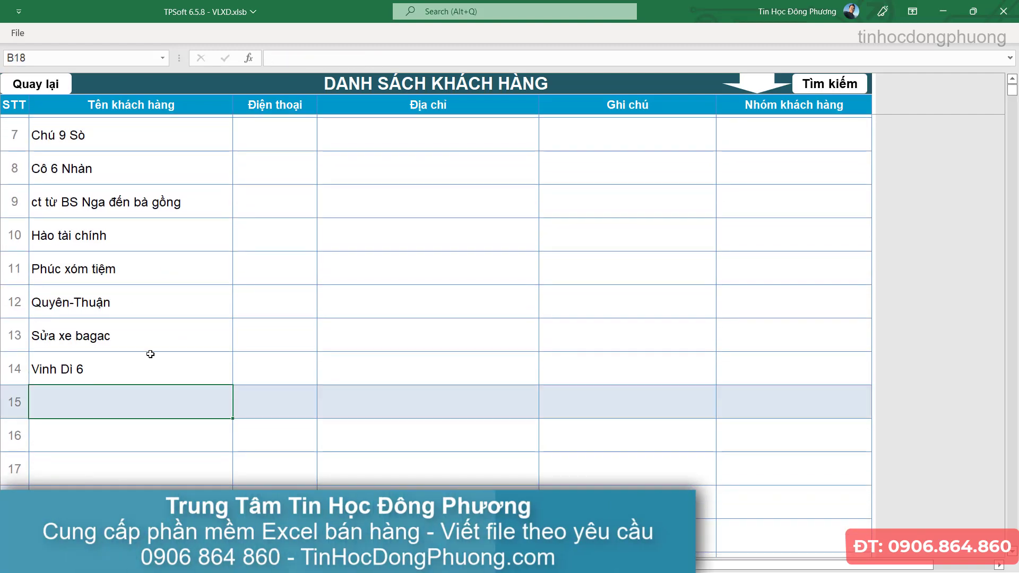
left_click(55, 89)
- Glance at the NHÀ CUNG CẤP supplier list and go back to the main menu
left_click(531, 176)
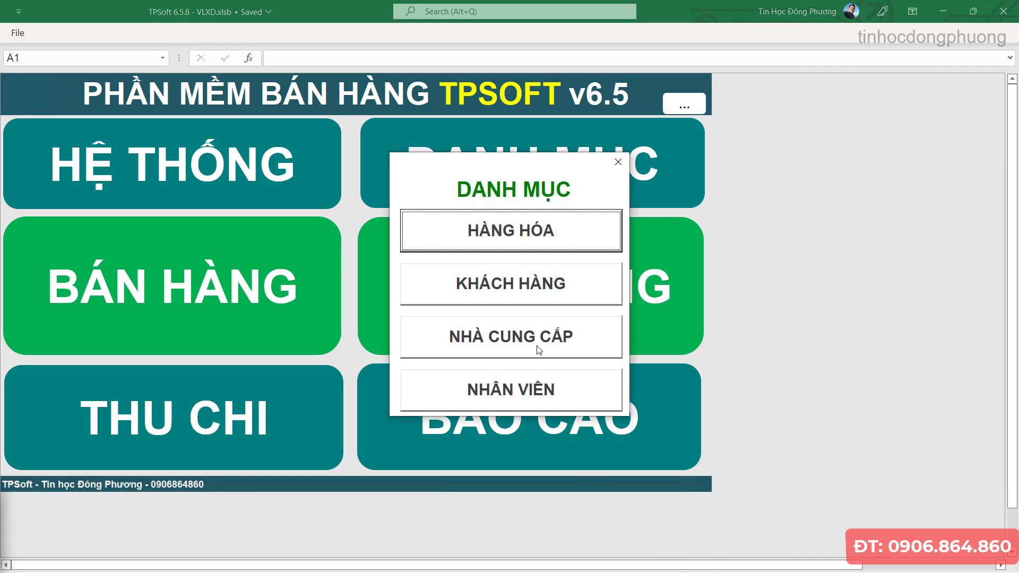
left_click(539, 349)
left_click(173, 340)
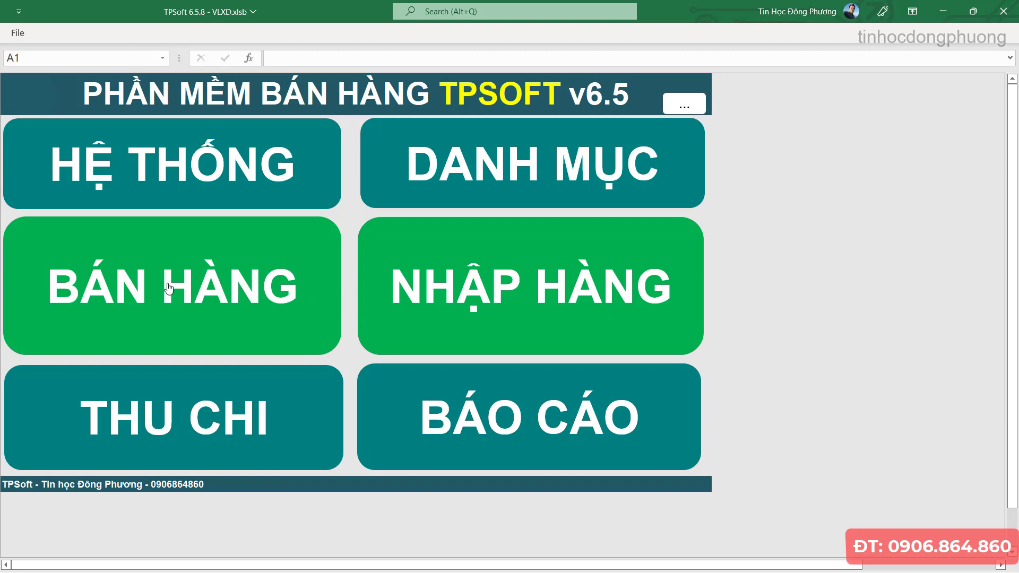
- Start invoice 7 on the BÁN HÀNG sheet and assign an existing customer with old debt 2,504,000
left_click(198, 289)
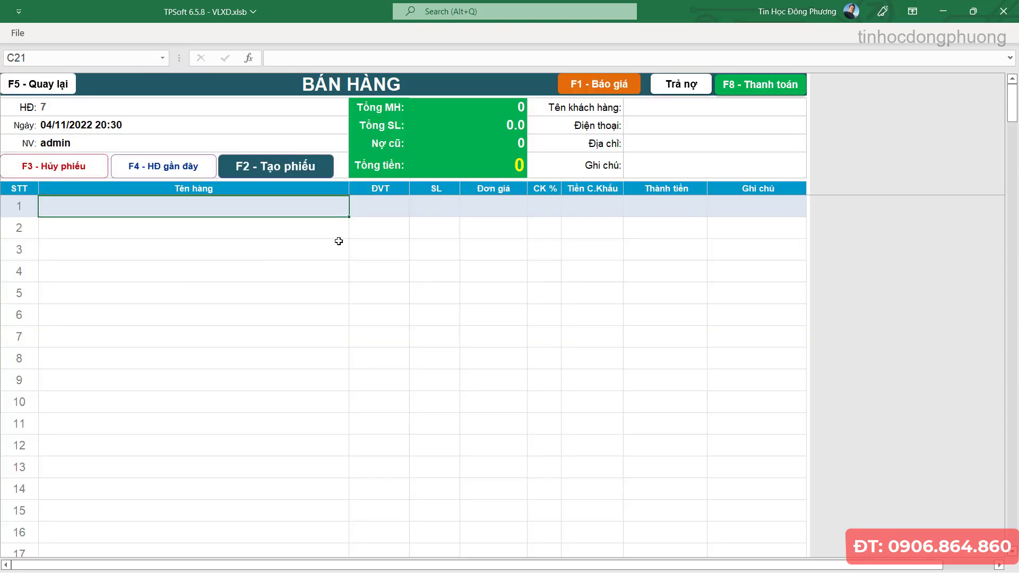
left_click(703, 127)
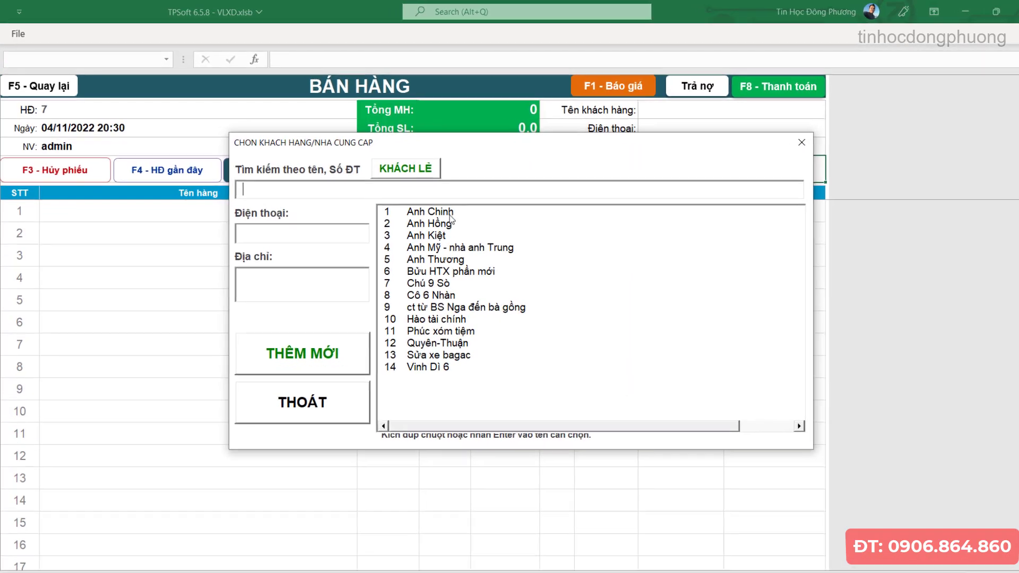
key("Down")
key("Down")
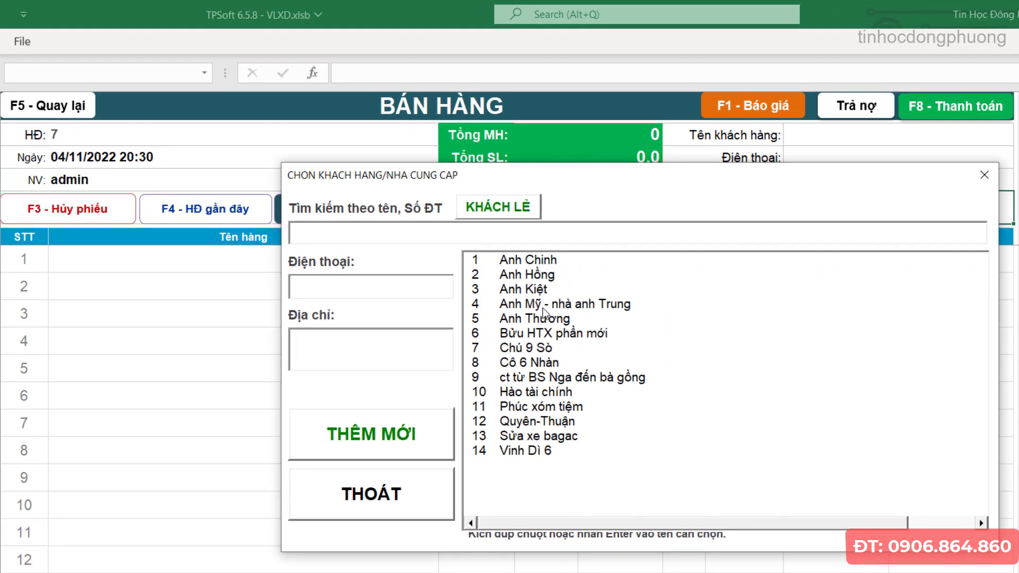
left_click(543, 393)
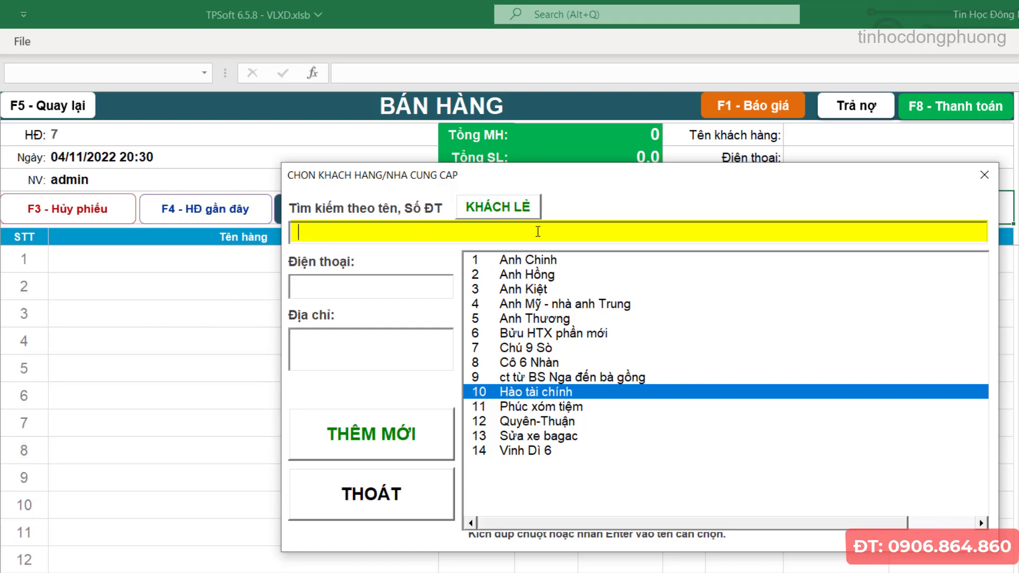
type("hong")
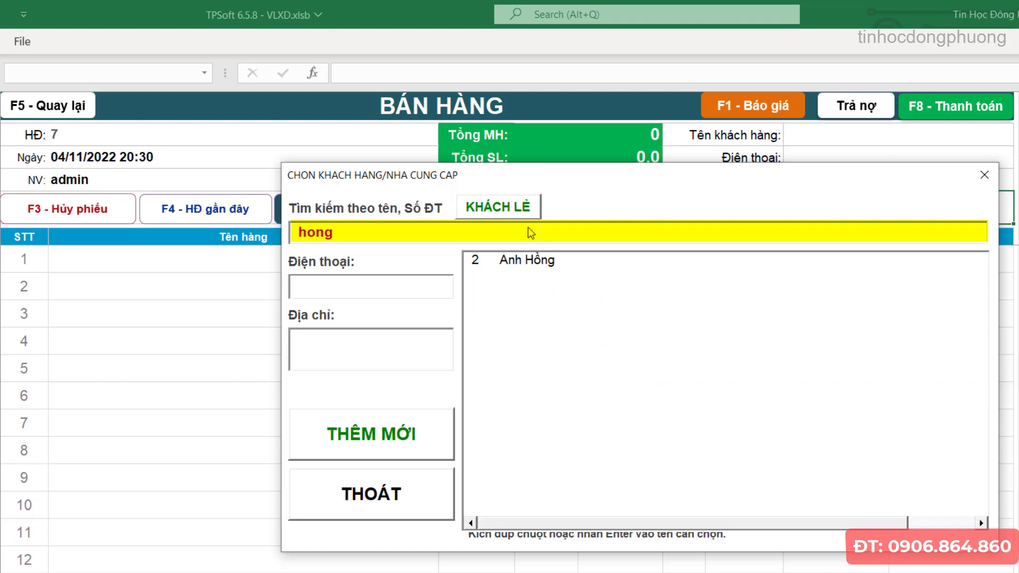
double_click(528, 260)
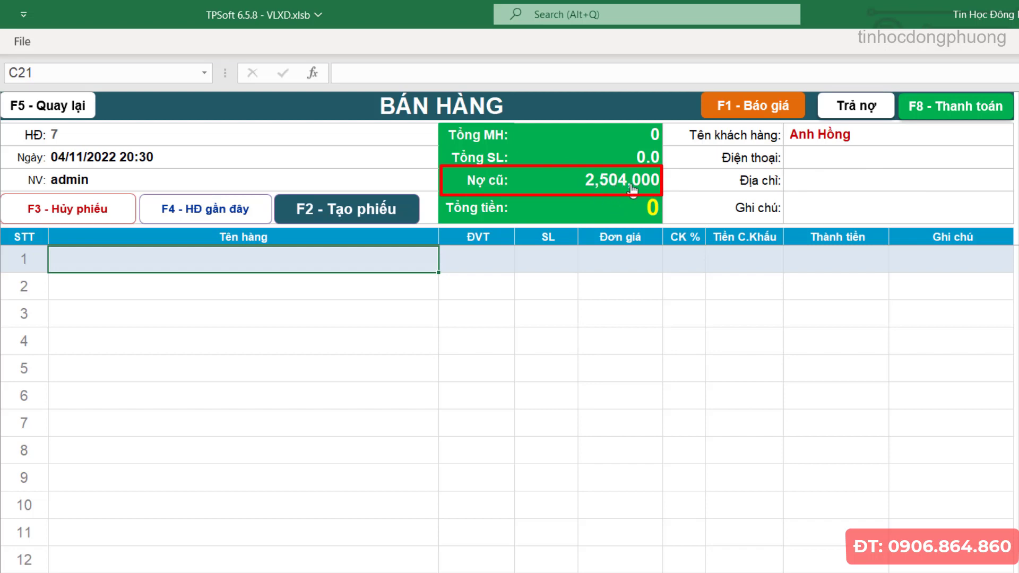
- Add a new customer with name, phone and address via THÊM MỚI and assign them to invoice 7
left_click(838, 178)
left_click(584, 233)
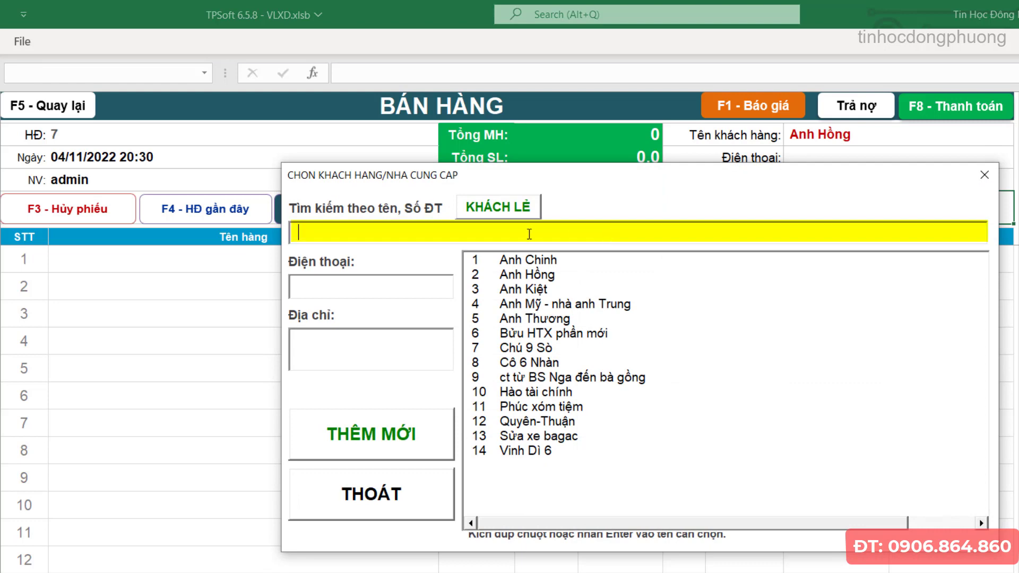
type("An")
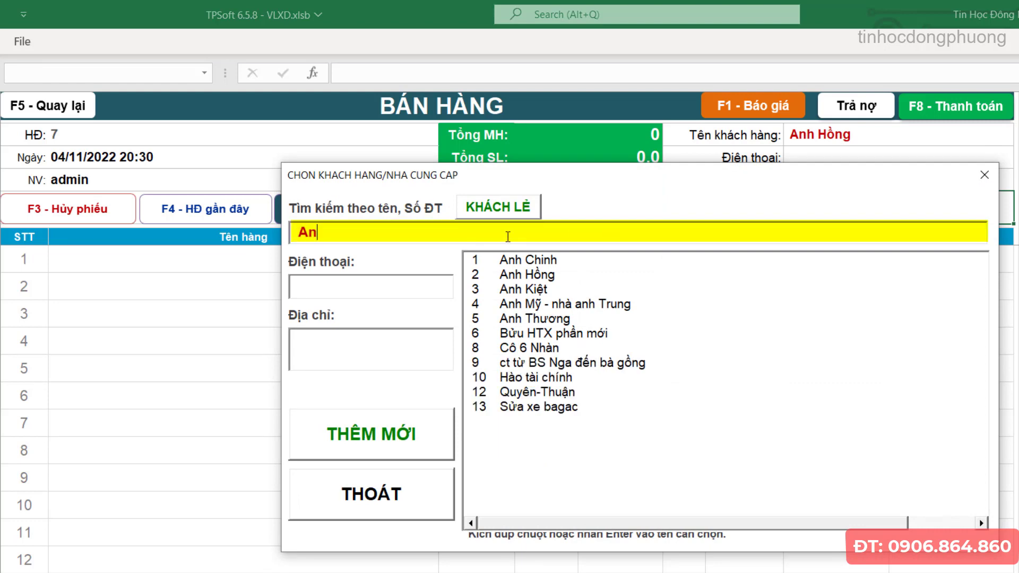
type("h Phuơng")
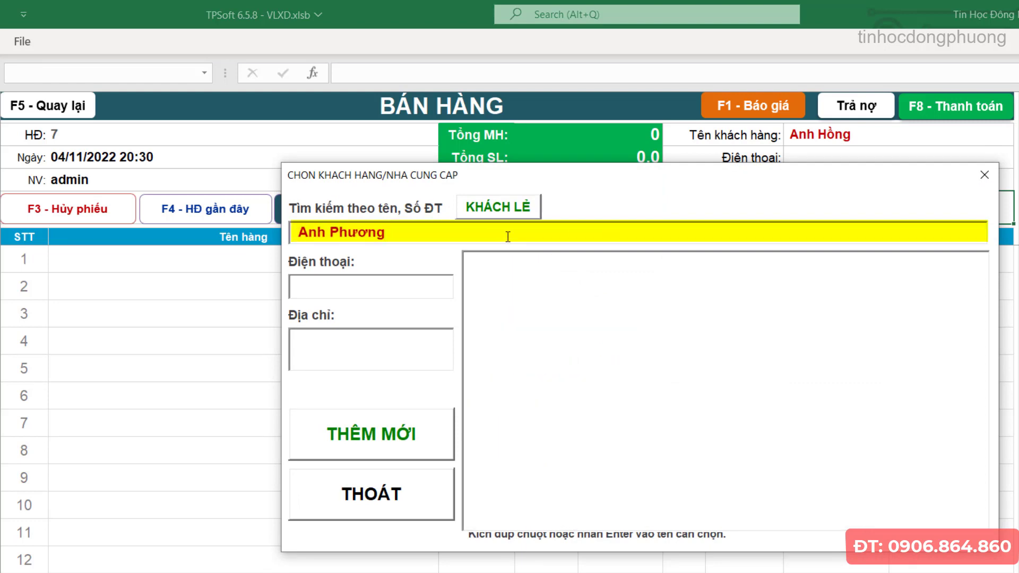
left_click(390, 286)
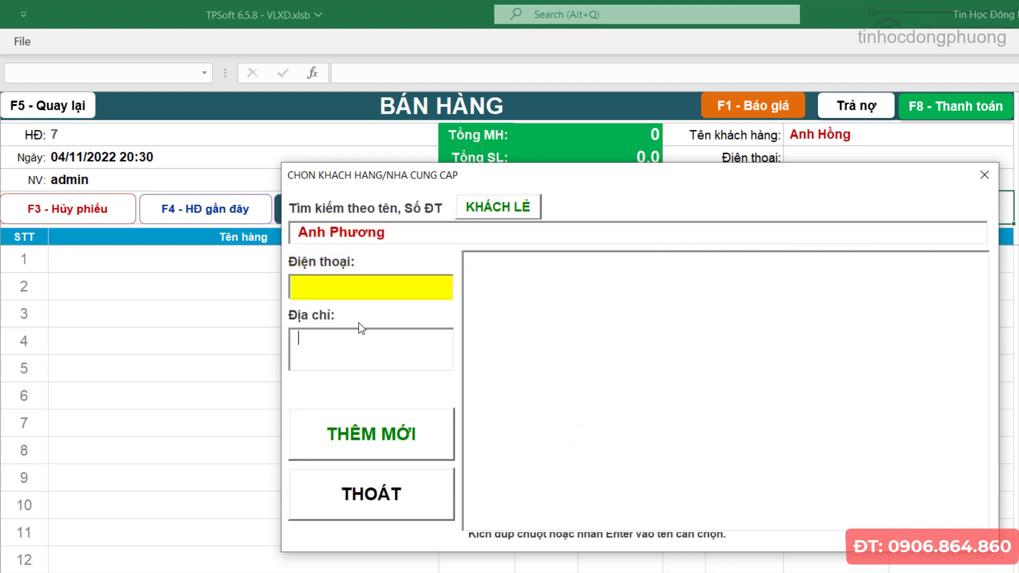
left_click(361, 330)
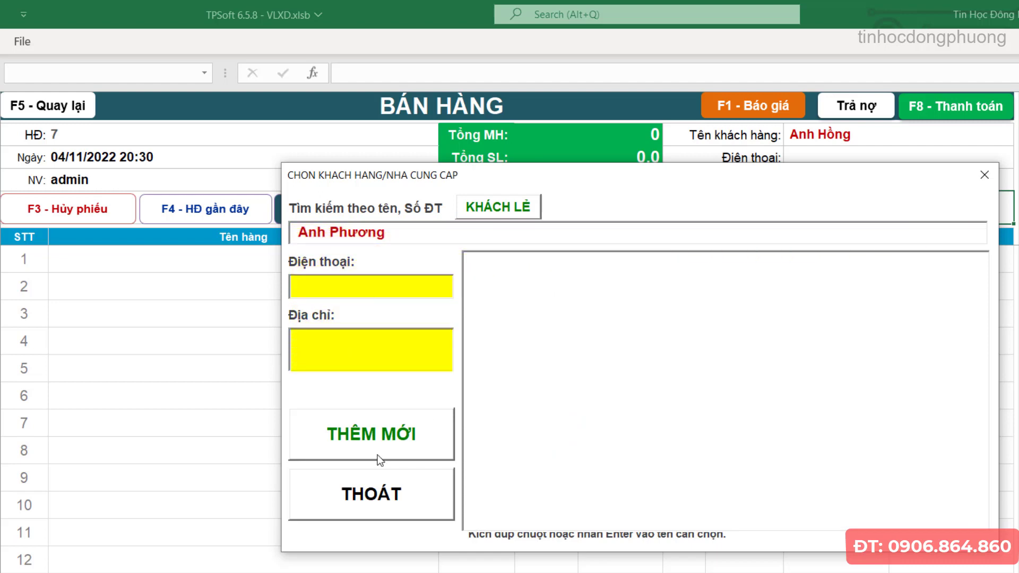
left_click(372, 436)
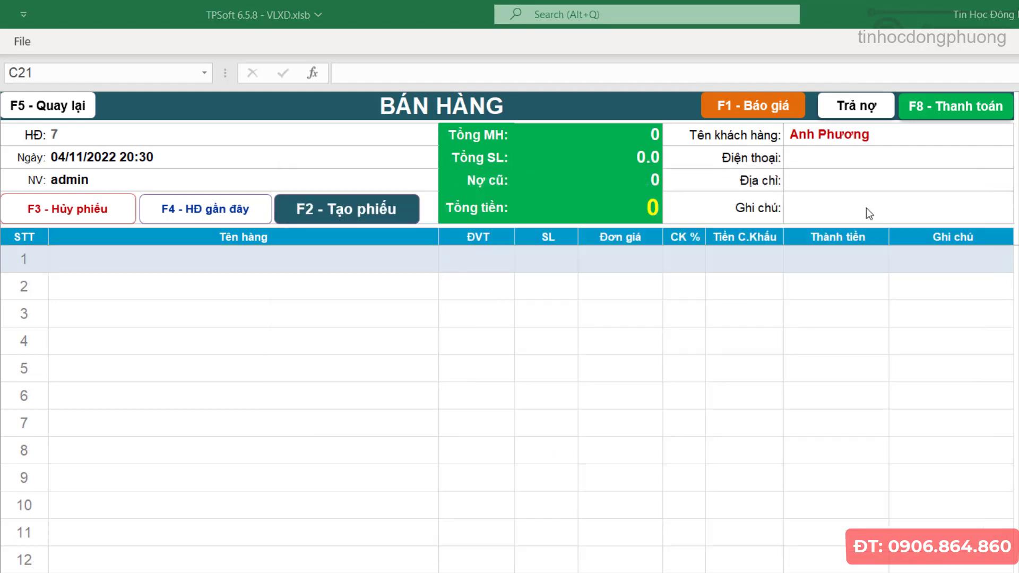
left_click(835, 174)
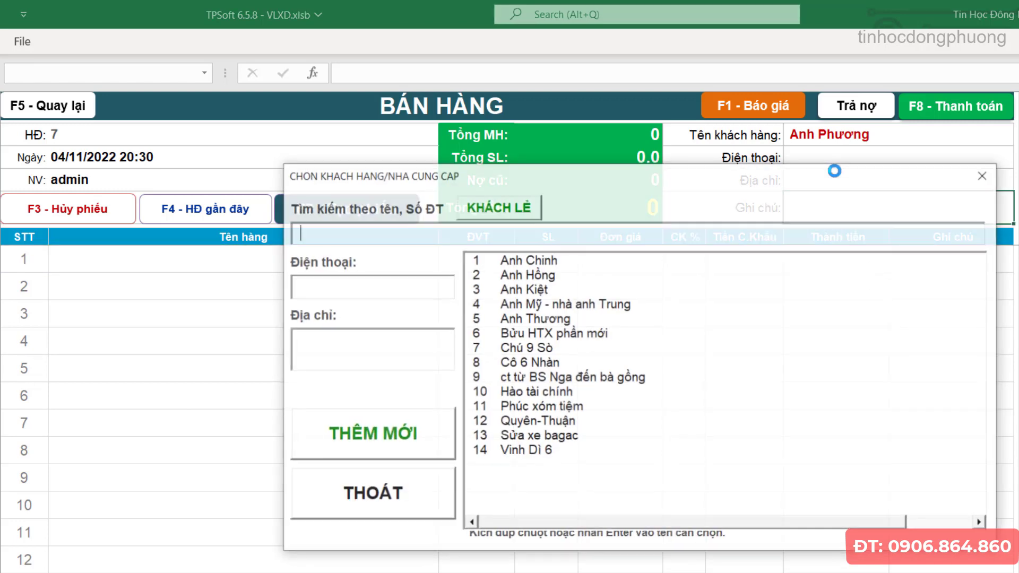
left_click(976, 175)
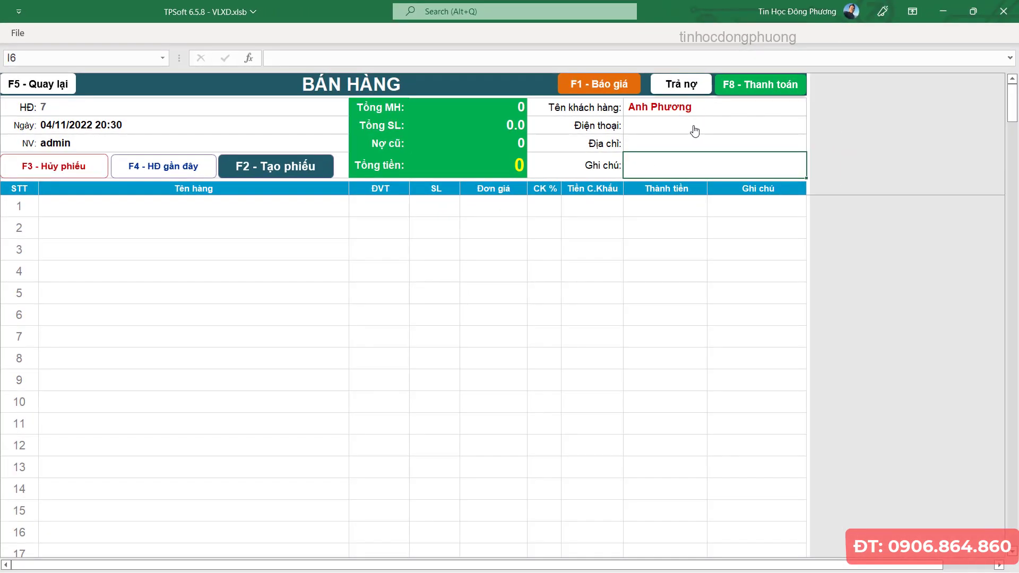
key("Return")
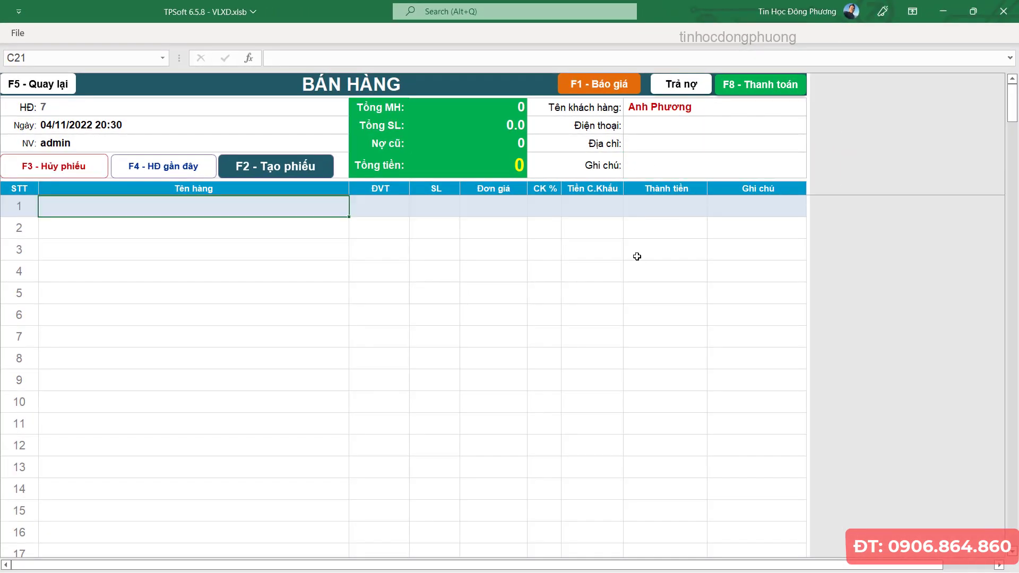
- Switch invoice 7 to another existing customer, whose old debt of 3,440,000 appears
left_click(703, 128)
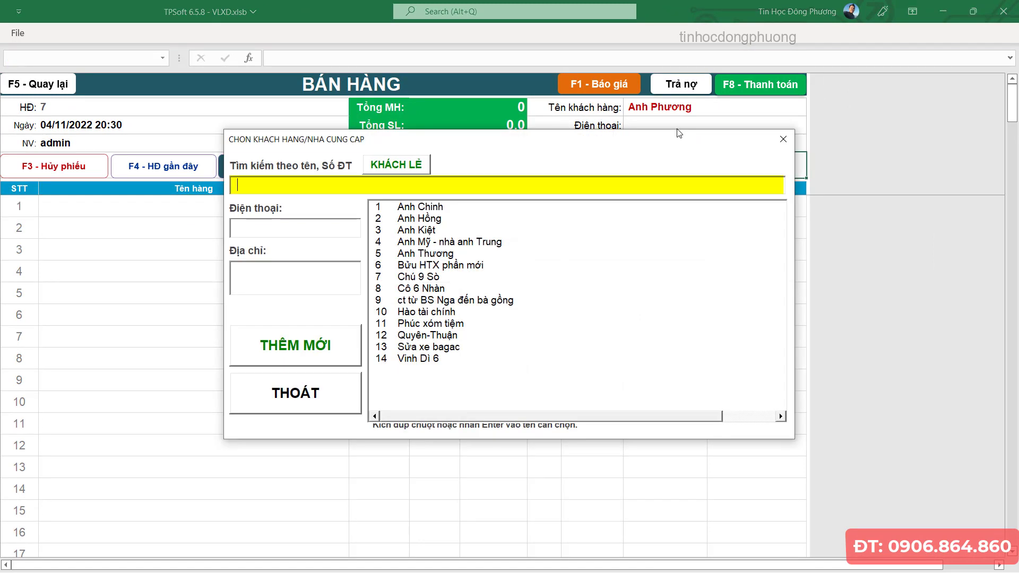
type("k")
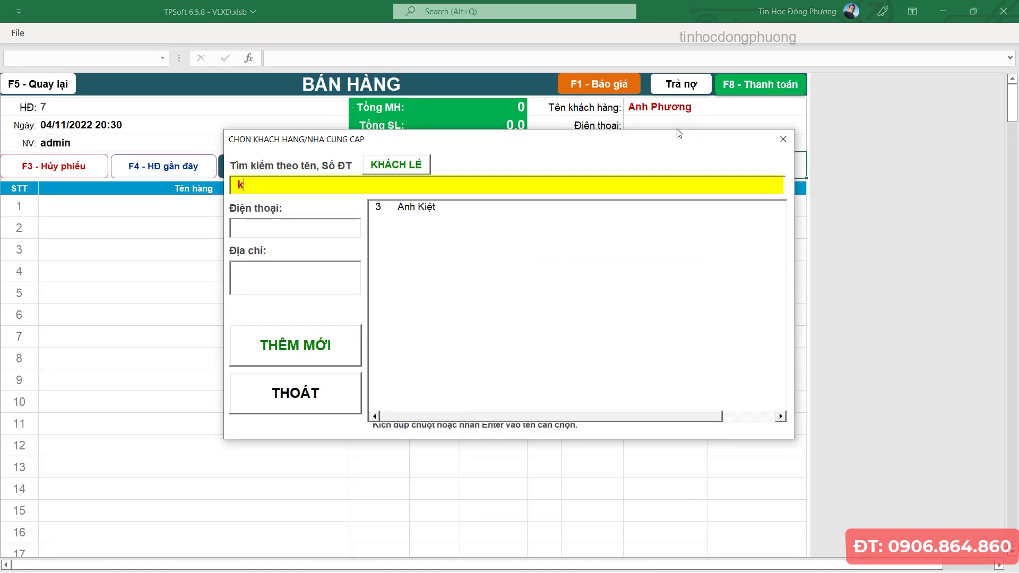
type("iet")
double_click(420, 208)
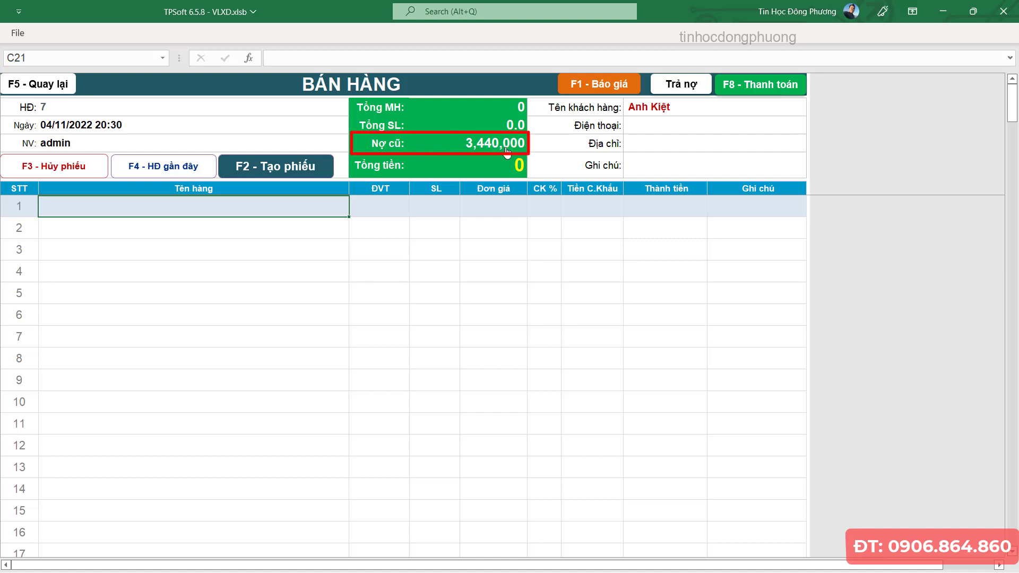
left_click(668, 168)
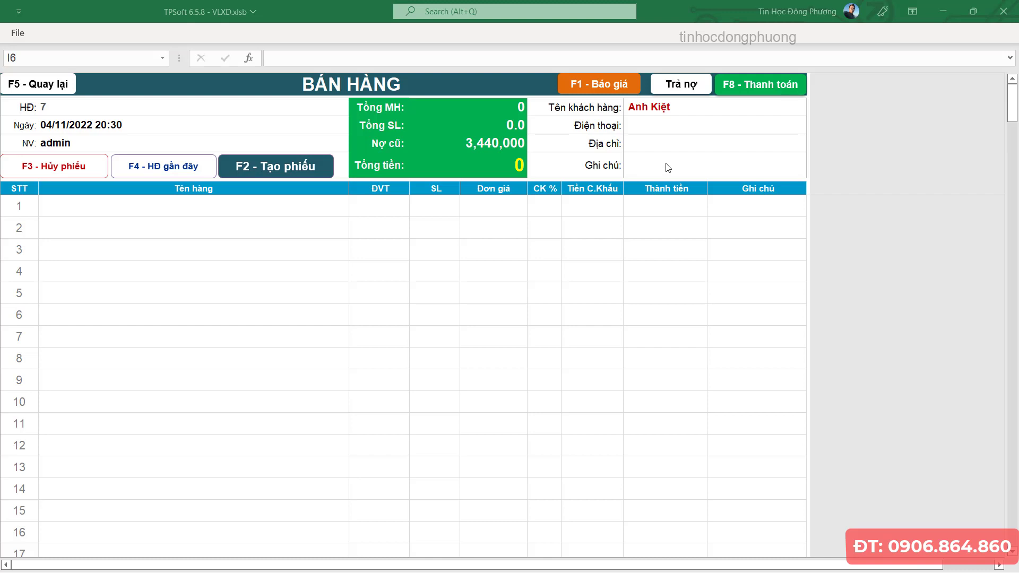
left_click(679, 132)
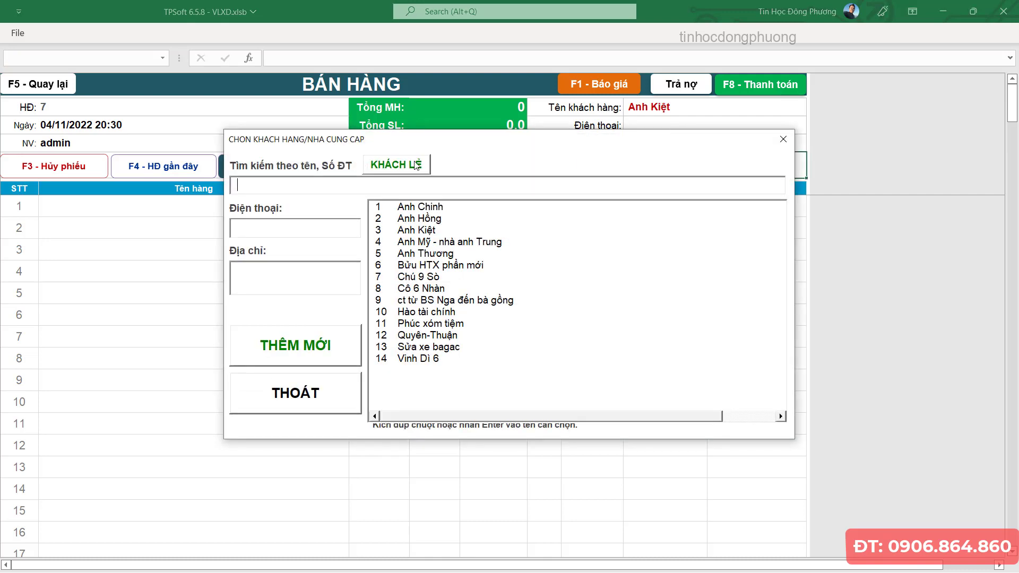
left_click(321, 410)
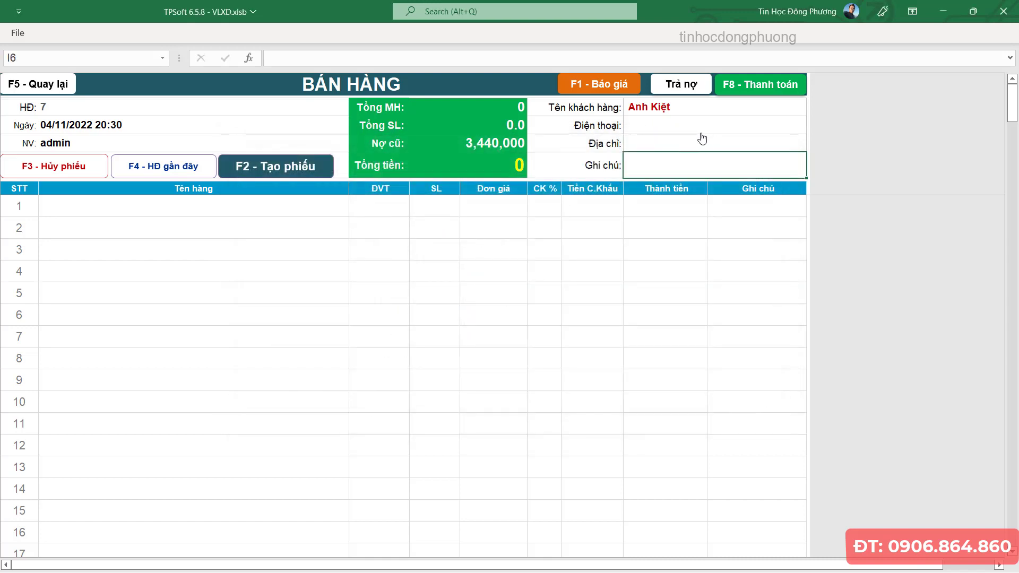
left_click(318, 212)
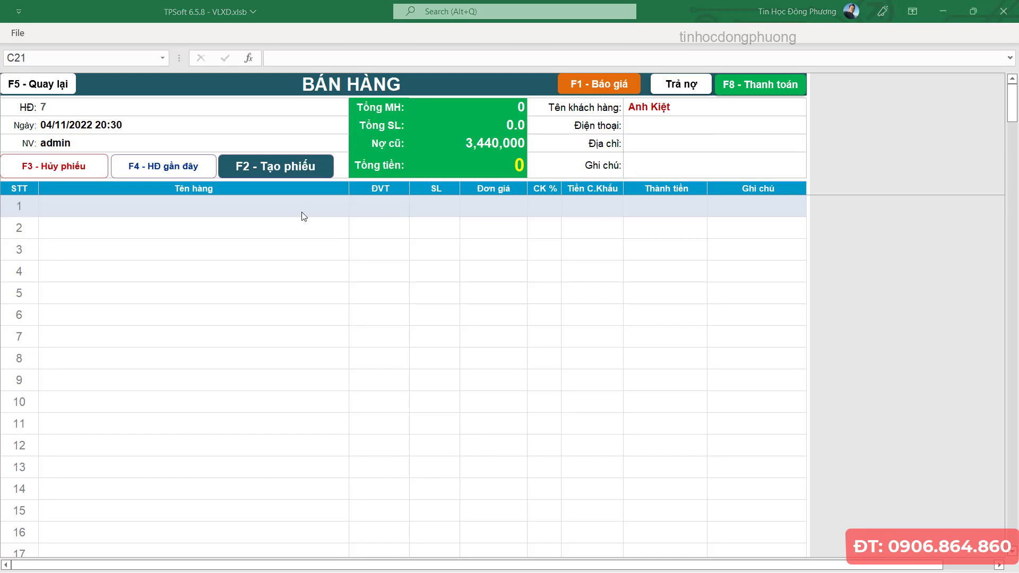
- Open the product entry window and pick Đá 0.5 by searching 'da 0.5'
key("F2")
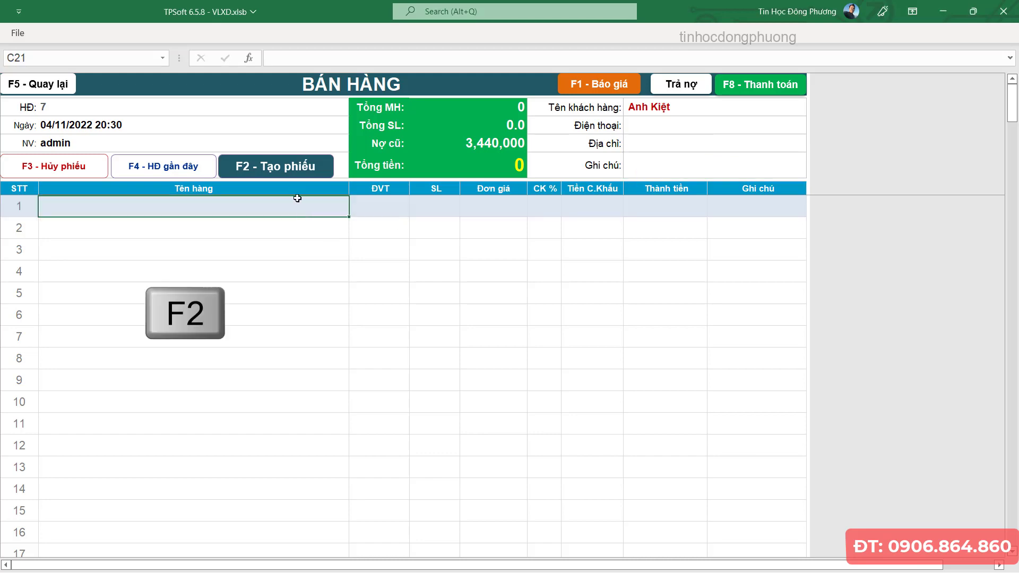
left_click(295, 168)
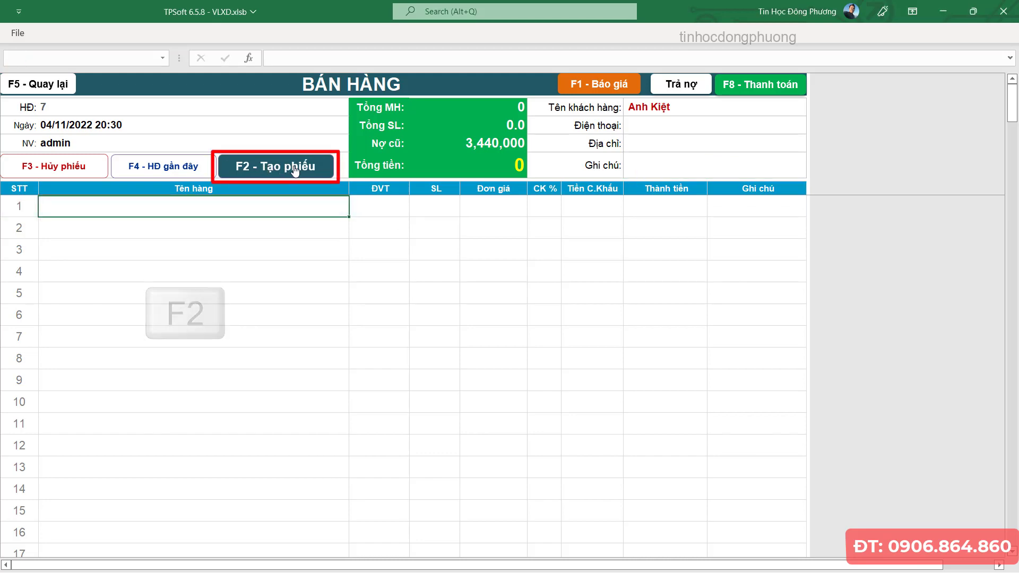
mouse_move(625, 218)
left_mouse_down()
mouse_move(637, 315)
mouse_move(626, 204)
left_mouse_up()
left_click(473, 173)
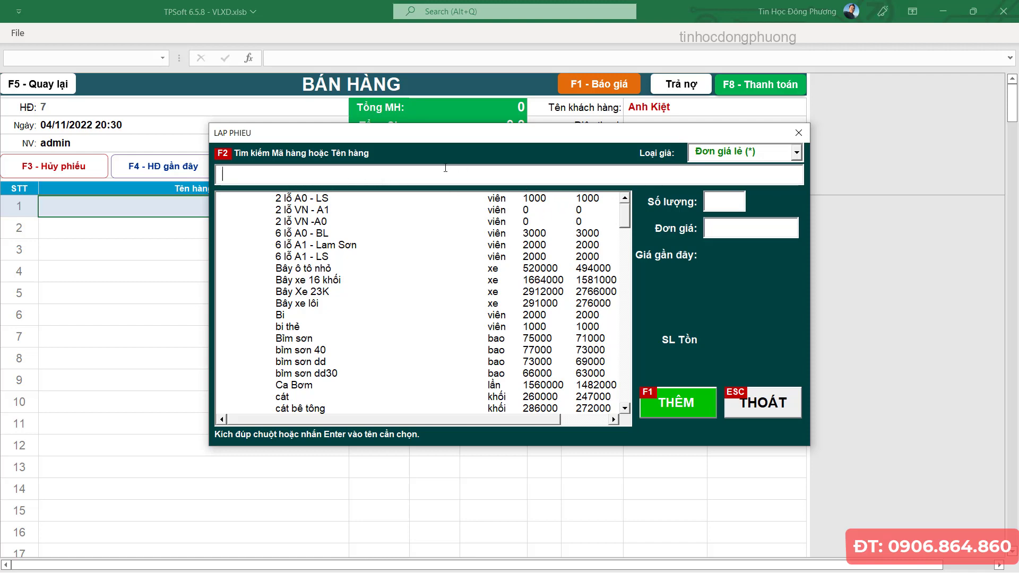
type("da")
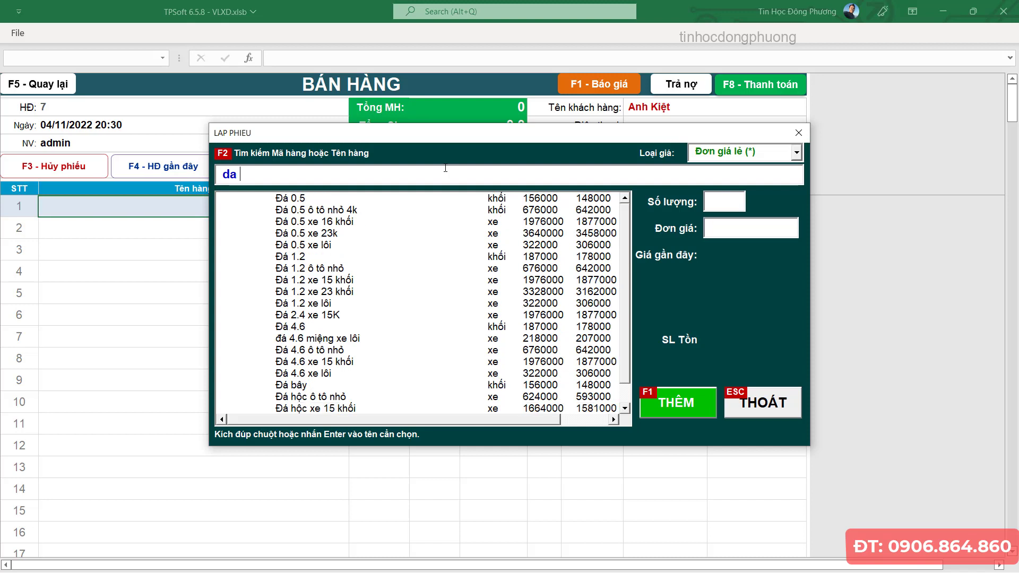
type(" 0.5")
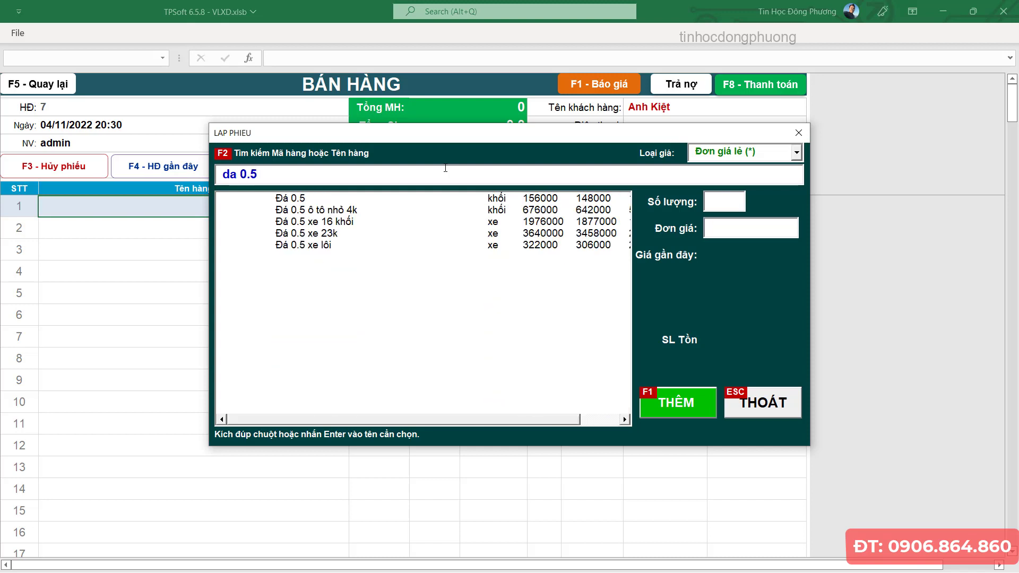
left_click(314, 199)
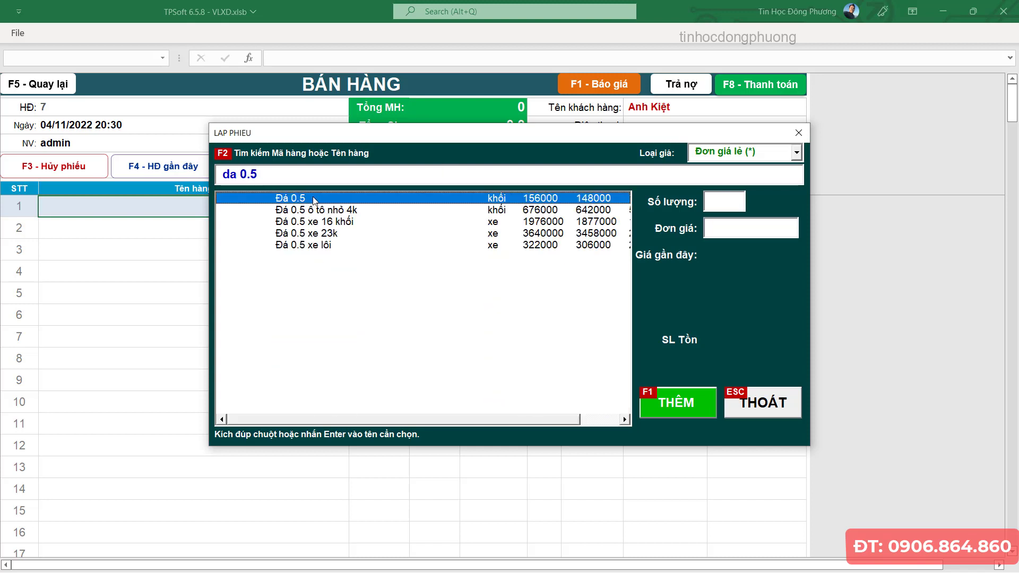
double_click(313, 199)
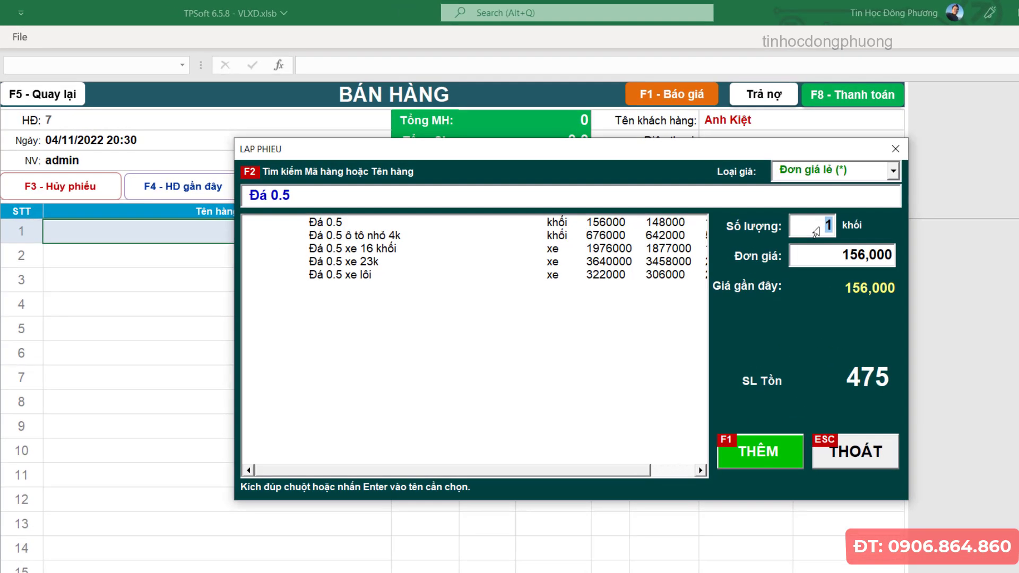
- Add Đá 0.5 to the invoice with quantity 2 at unit price 150,000
type("2")
key("Return")
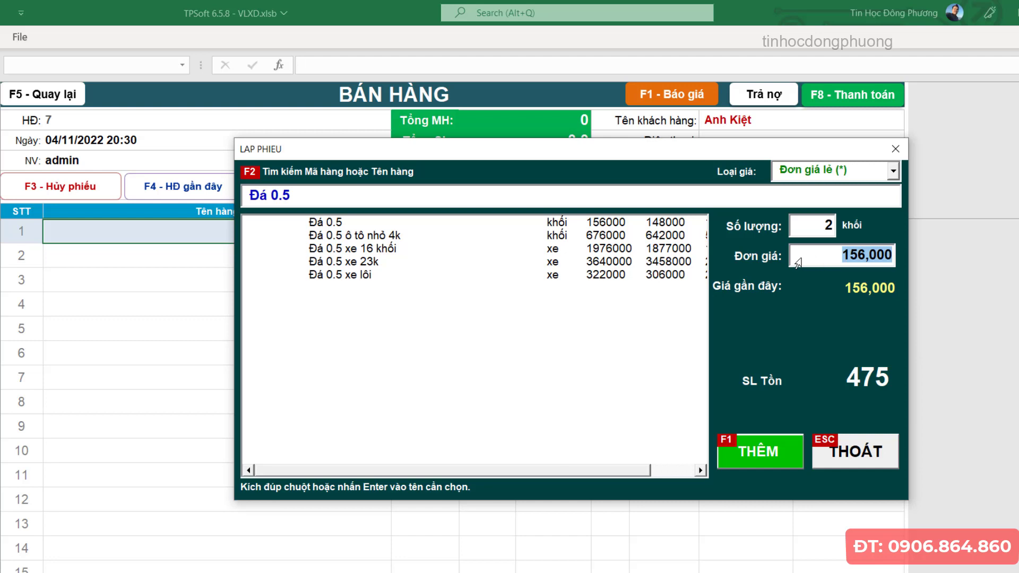
type("150")
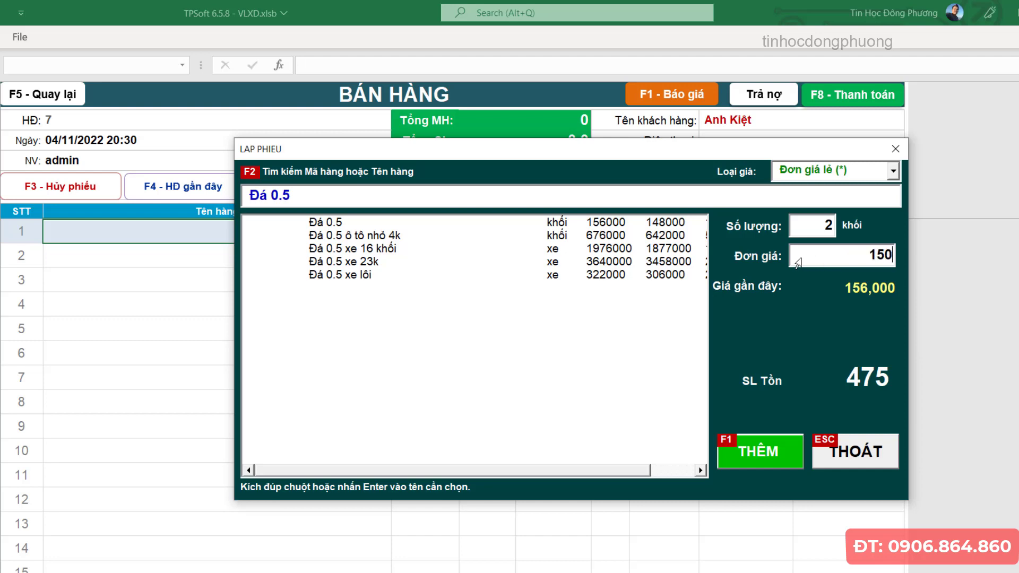
type(",000")
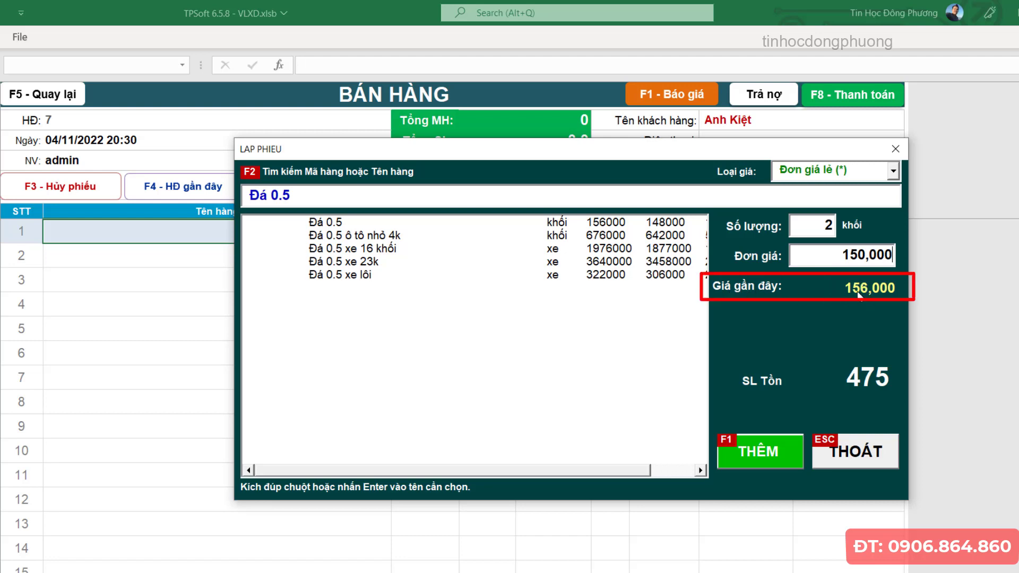
left_click_drag(371, 156, 358, 182)
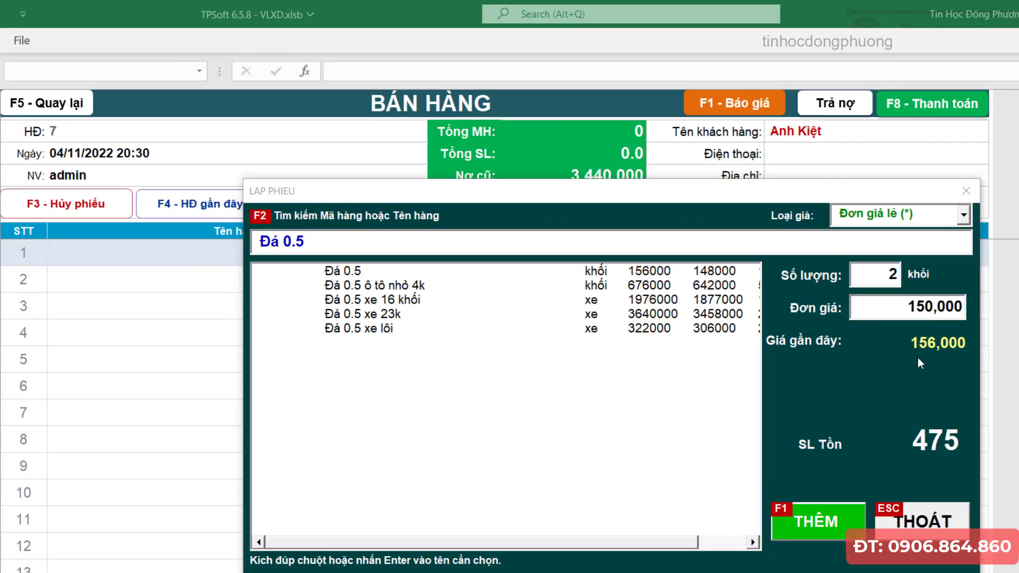
left_click(928, 347)
double_click(902, 308)
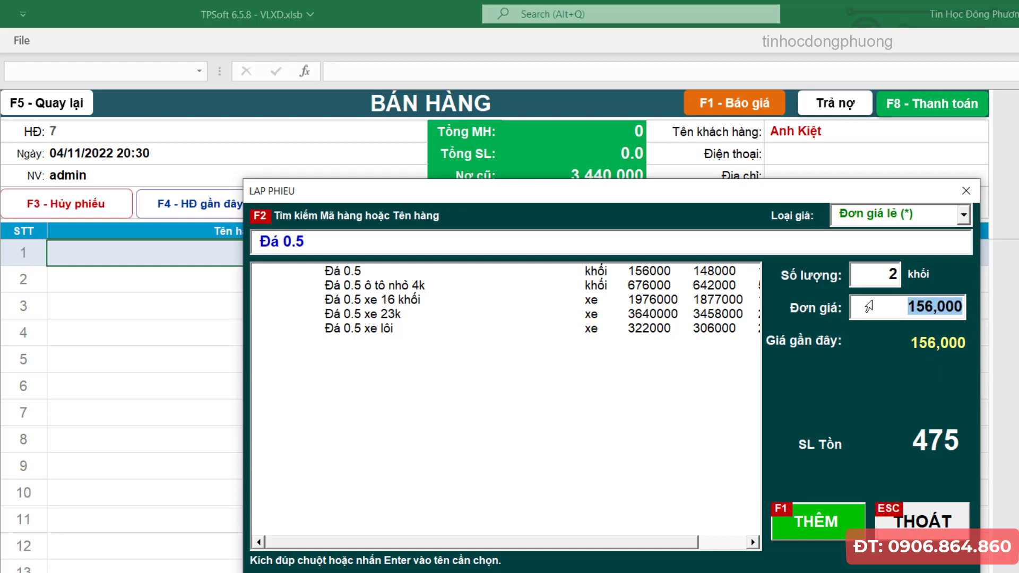
type("150,000")
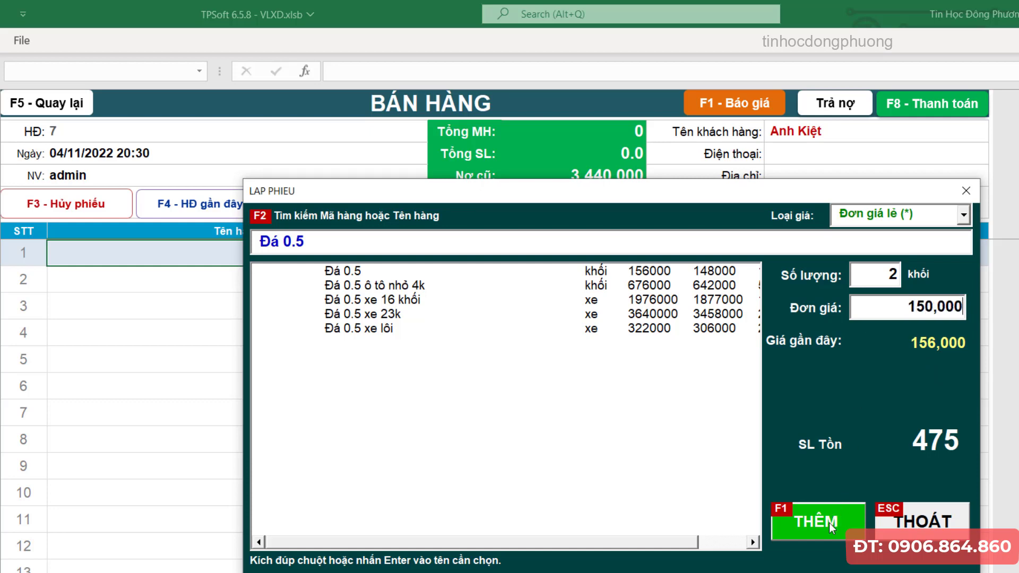
key("F1")
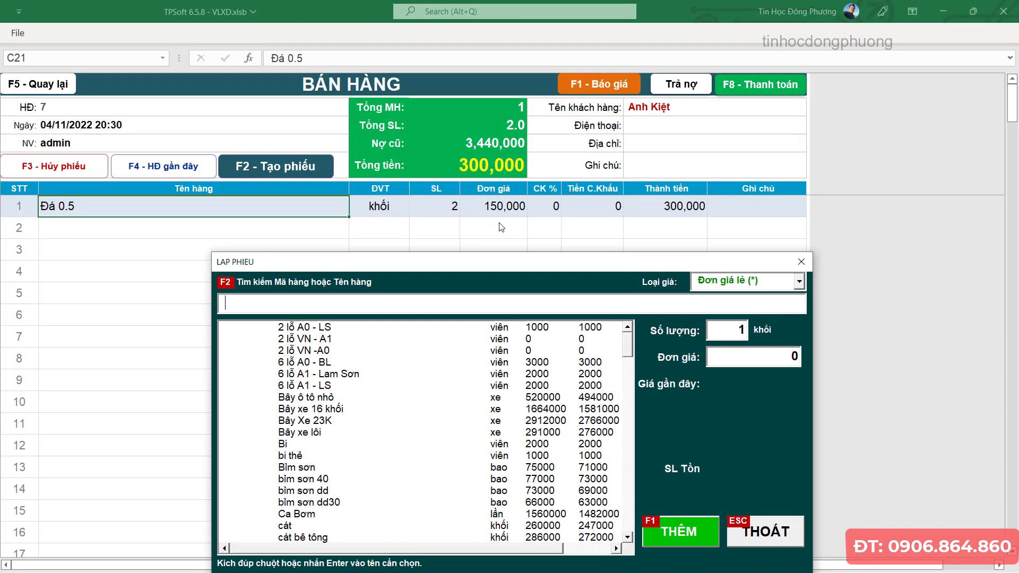
- Add Xi măng as invoice line 2: 5 Bao at 80,000, totalling 400,000
left_click(488, 301)
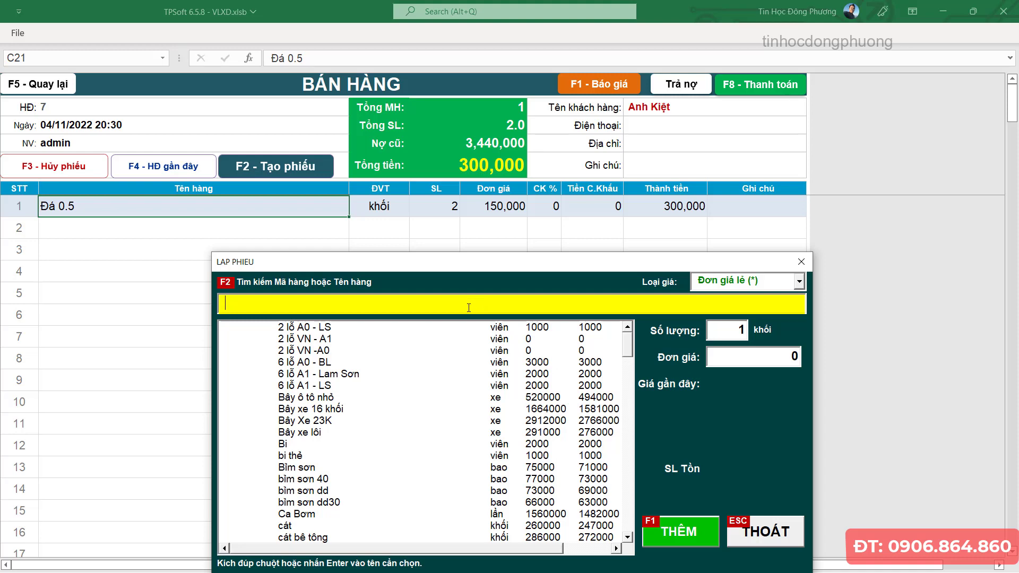
type("xi m")
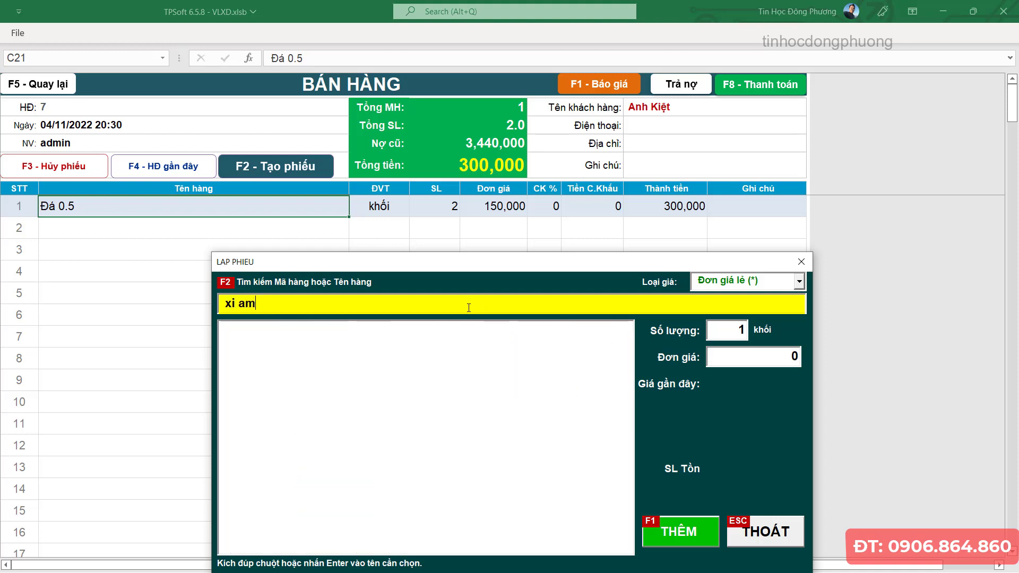
type("ang")
double_click(412, 328)
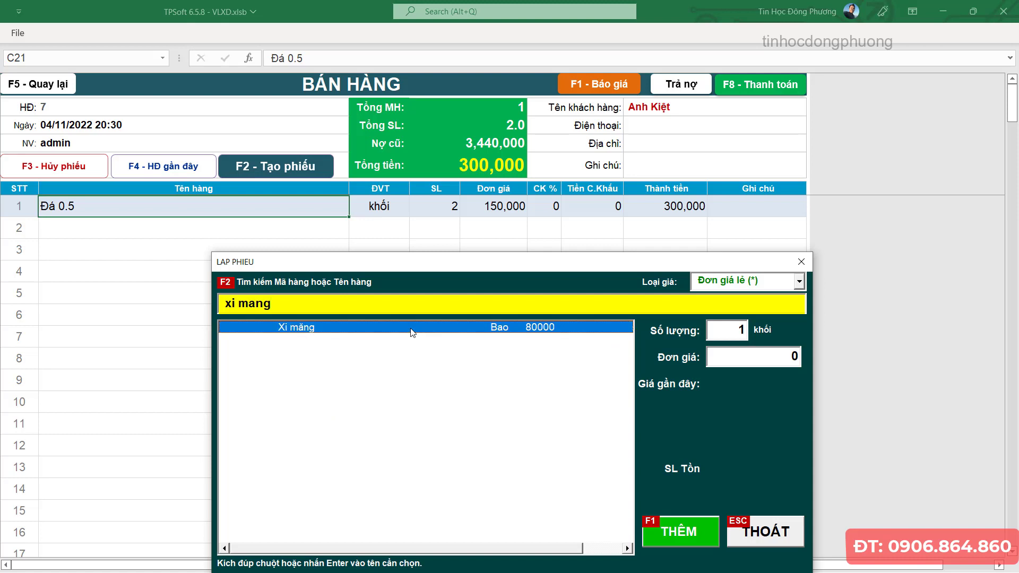
type("5")
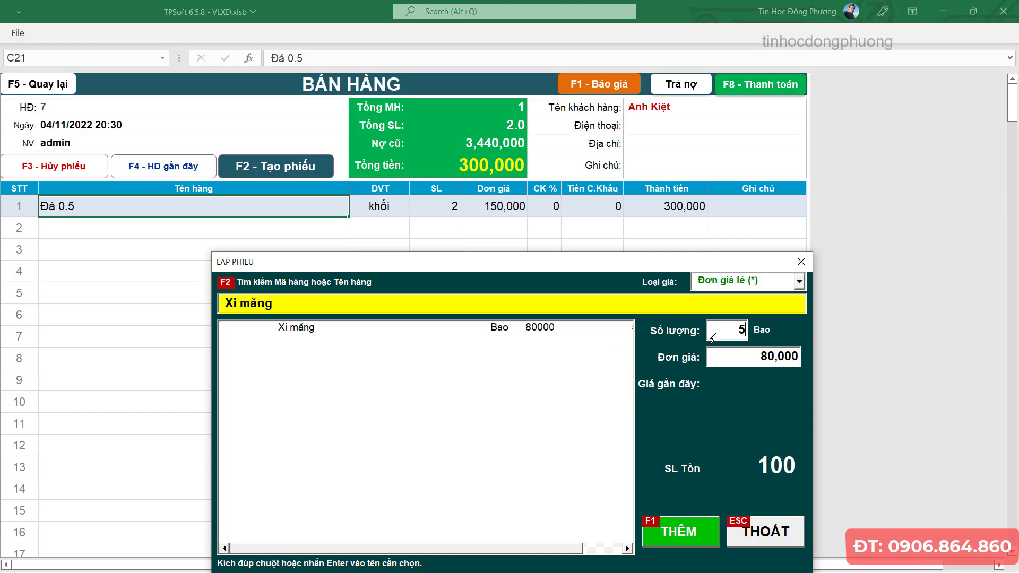
key("Return")
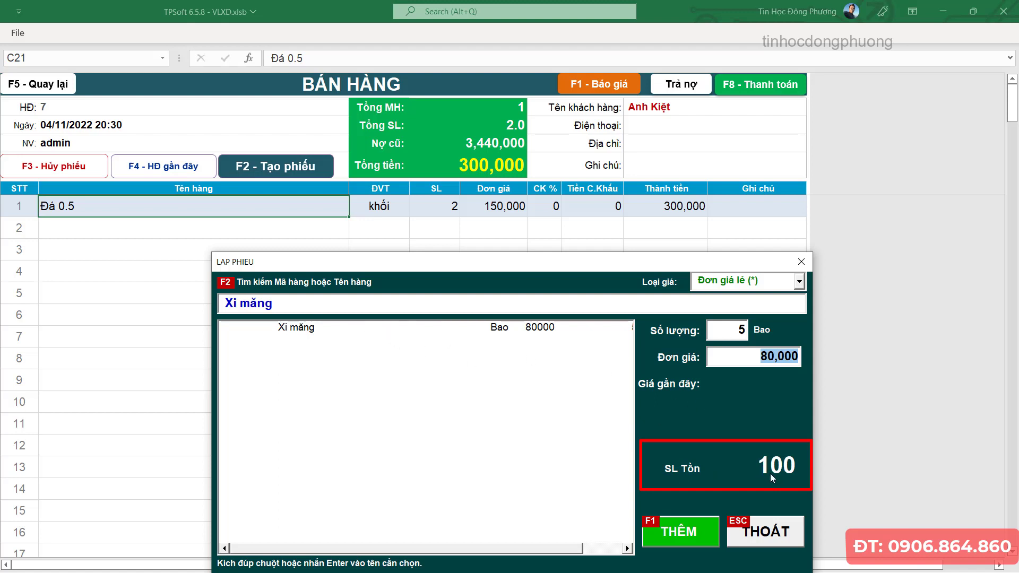
left_click(684, 530)
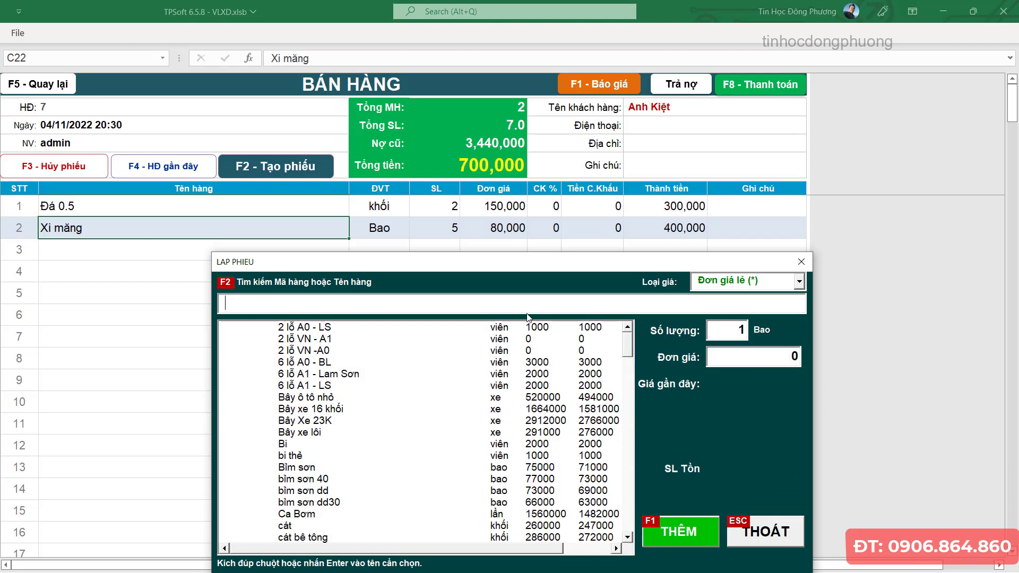
- Enter new product Xi măng Hà Tiên with quantity 5 and unit price 75,000
left_click(526, 305)
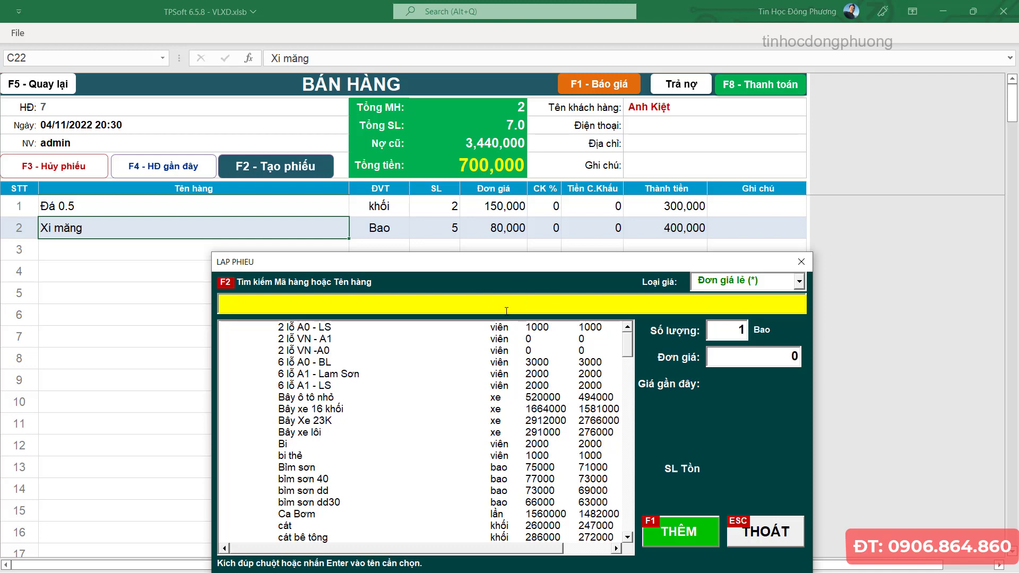
type("Xi măng ")
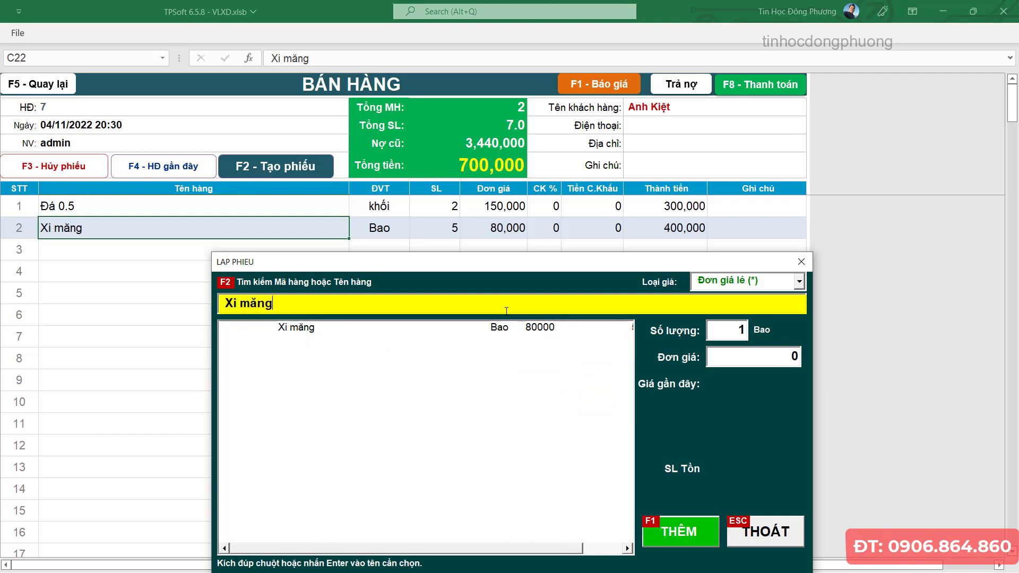
type("Hà Tiên")
key("Return")
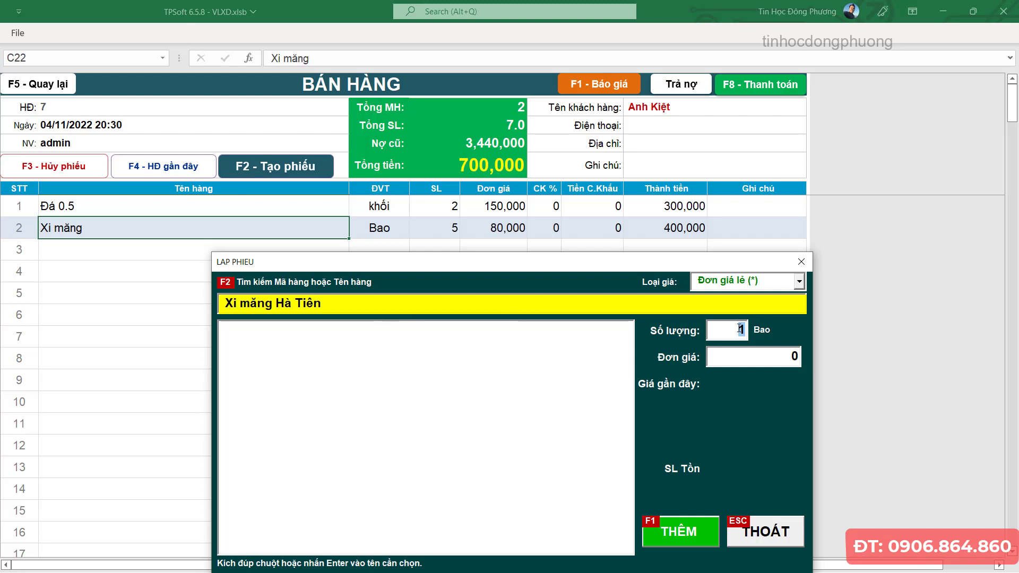
type("5")
key("Return")
type("750,")
type("000")
key("BackSpace")
left_click(655, 485)
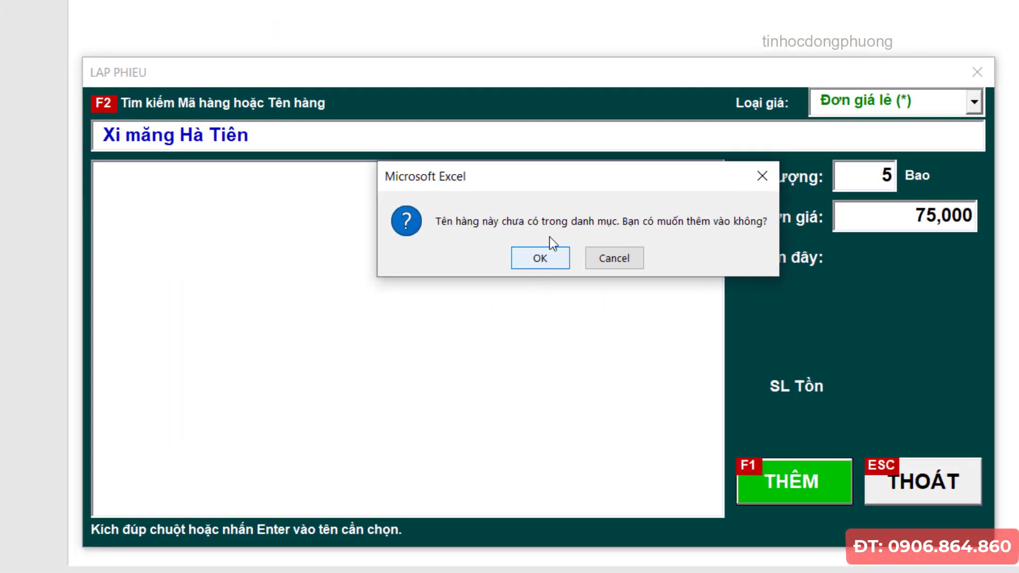
- Register Xi măng Hà Tiên in the catalogue with unit Bao and add it as invoice line 3
left_click(555, 264)
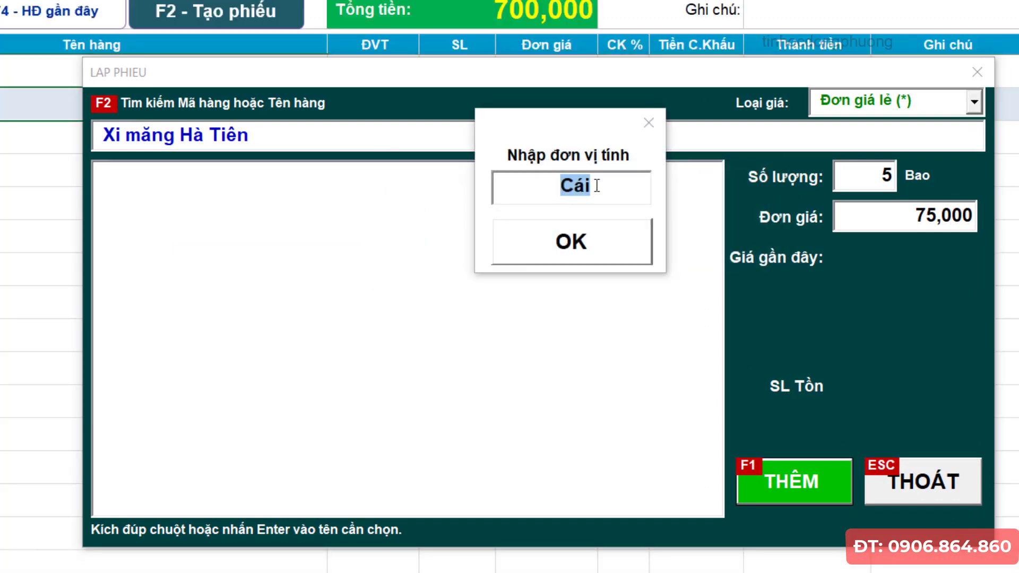
type("Bao")
left_click(571, 242)
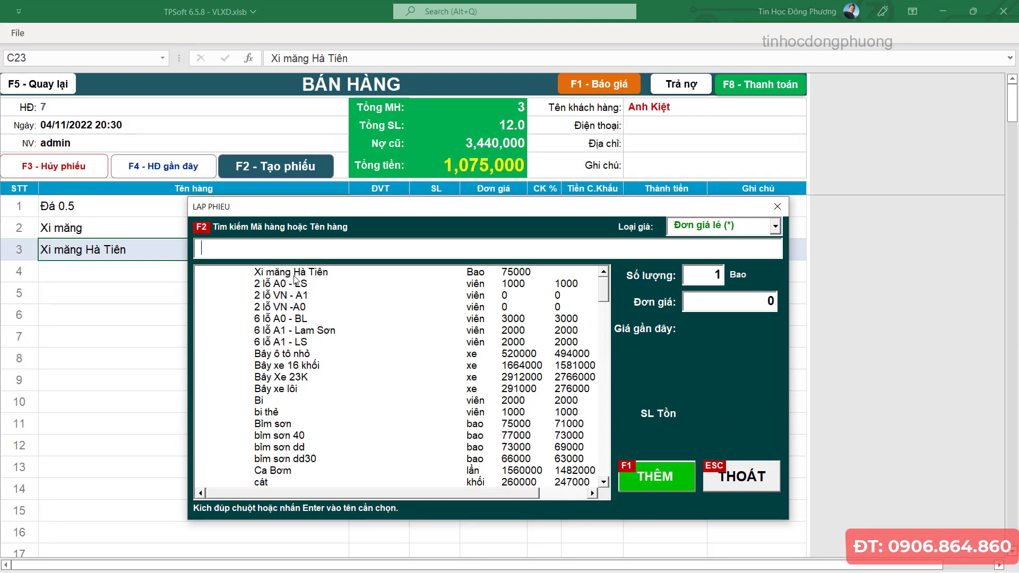
left_click(304, 273)
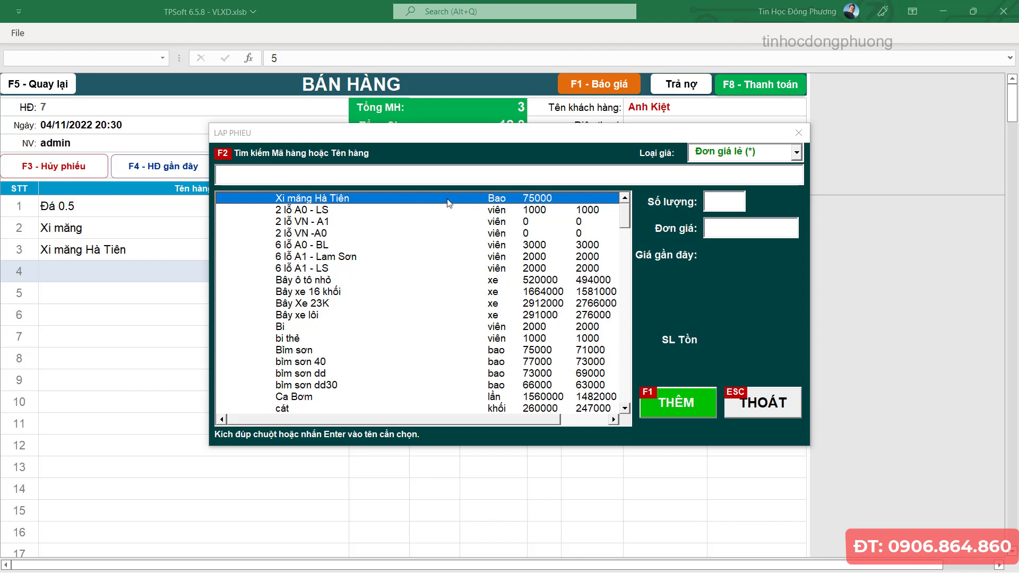
left_click(762, 408)
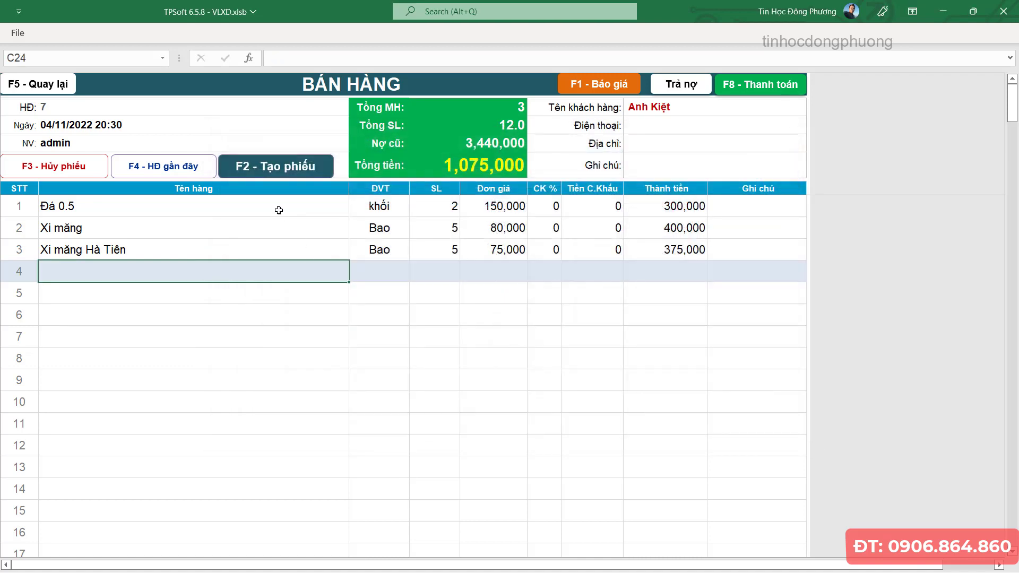
- Change the Đá 0.5 quantity in E21 to 3, making that line 450,000
left_click(277, 209)
key("Down")
key("Down")
left_click(316, 208)
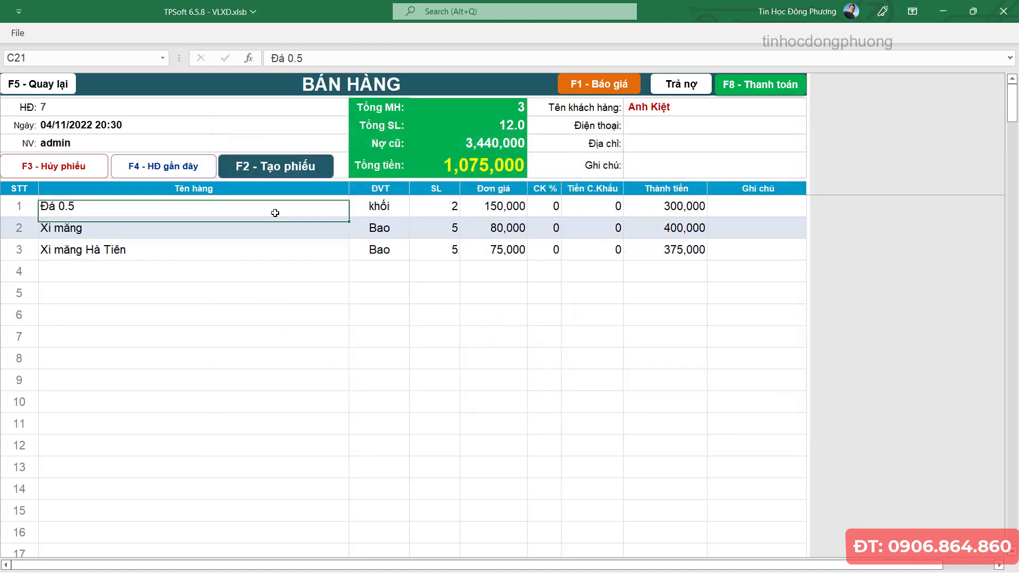
left_click(451, 227)
left_click(450, 253)
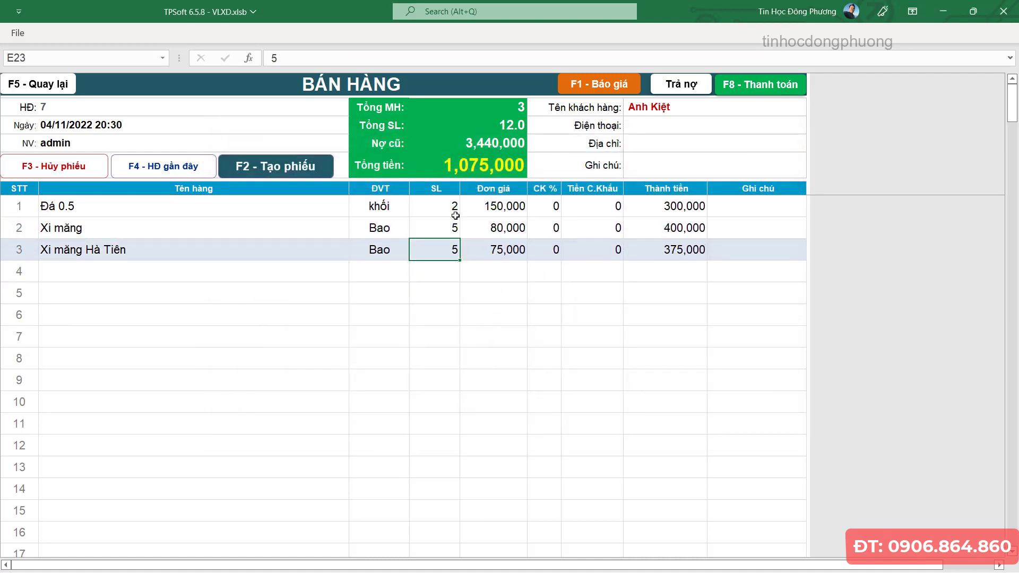
left_click(456, 215)
left_click(451, 230)
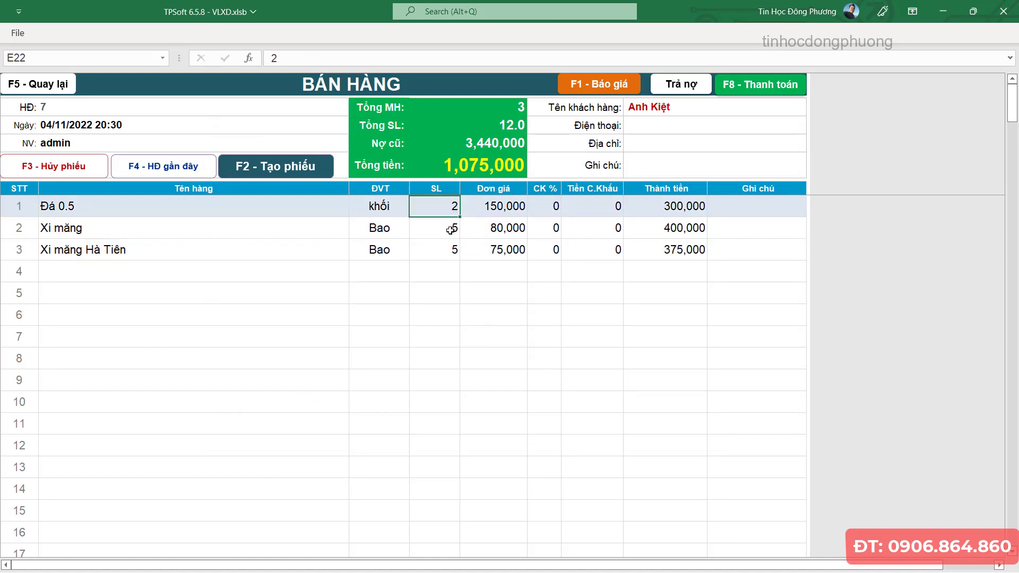
left_click(443, 213)
left_click(437, 232)
left_click(439, 210)
type("3")
key("Return")
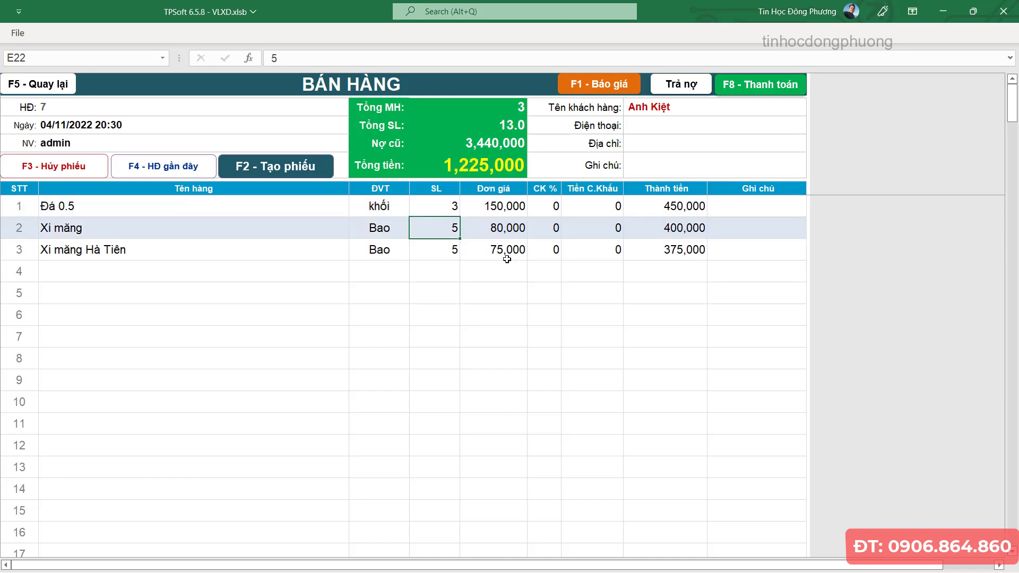
- Lower the Xi măng Hà Tiên unit price in F23 to 70,000, bringing the total to 1,200,000
left_click(507, 259)
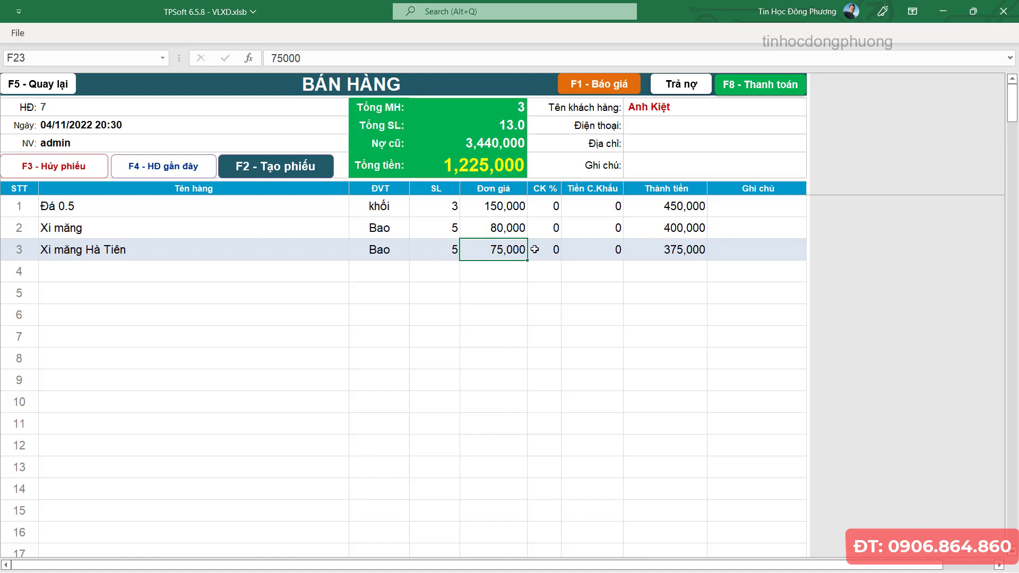
type("70,")
type("000")
key("Return")
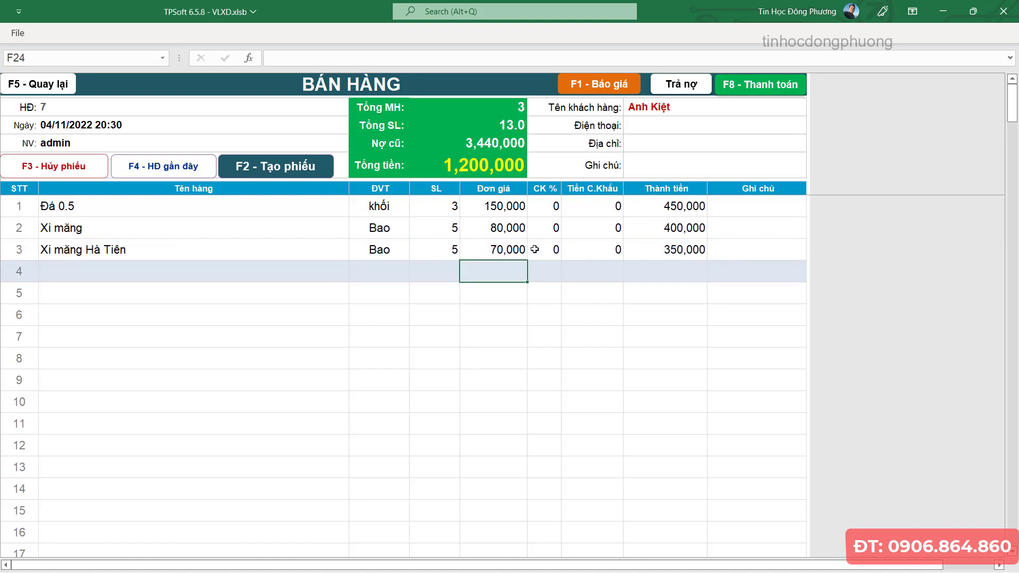
left_click(297, 254)
left_click(289, 218)
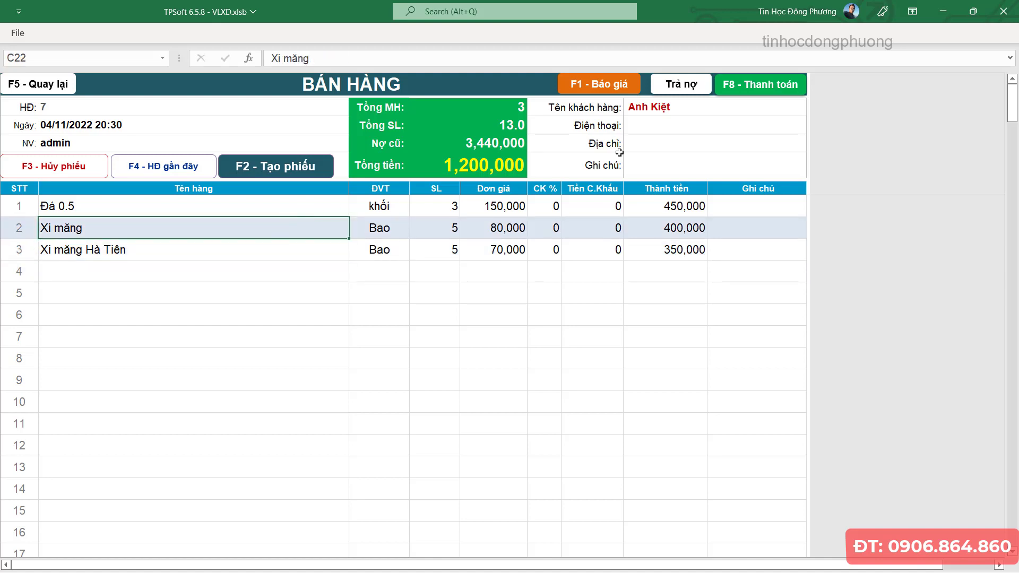
- Open the payment window and review the subtotal, previous debt and 4,640,000 total payable
key("F8")
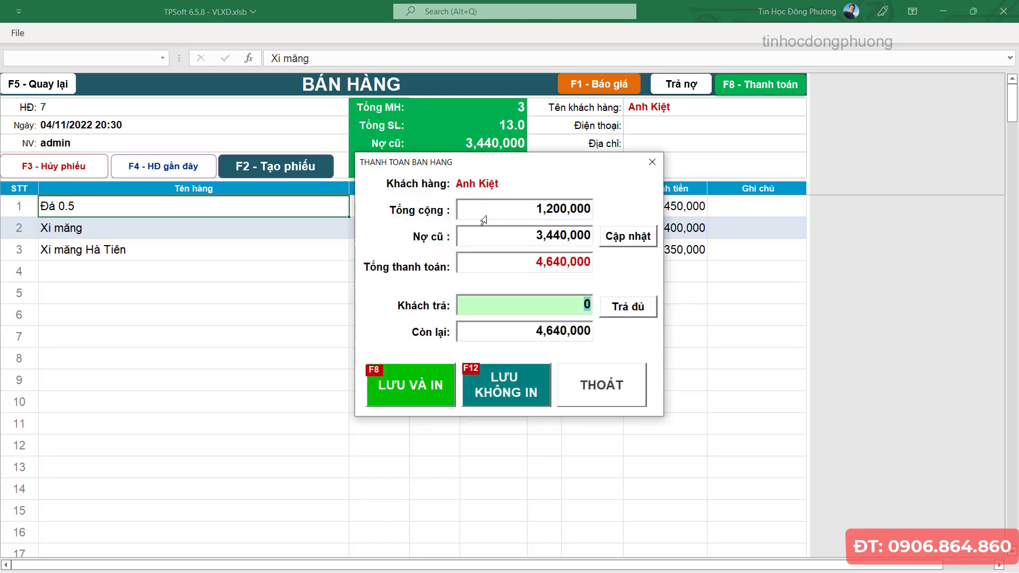
left_click_drag(512, 169, 489, 237)
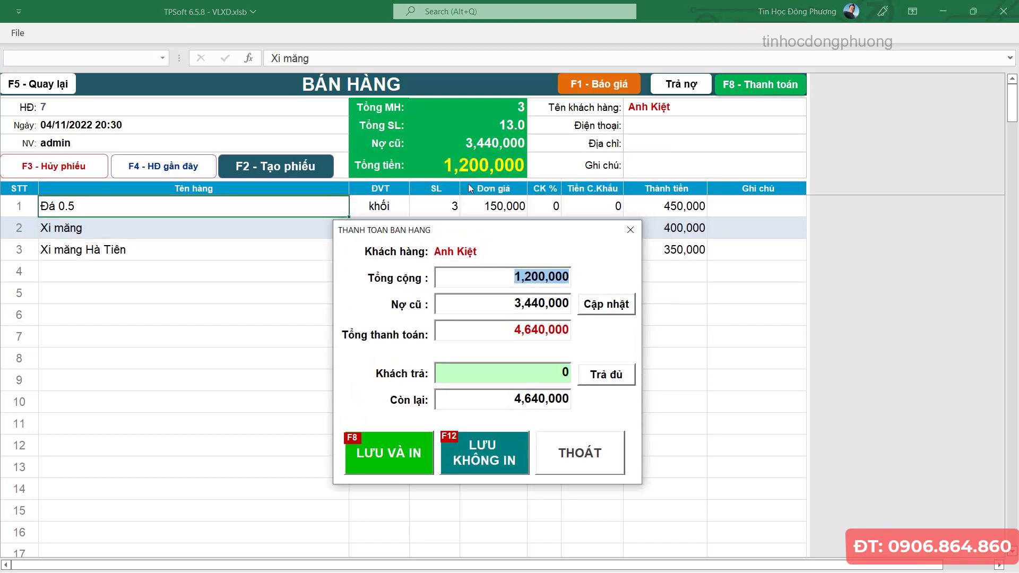
left_click(493, 307)
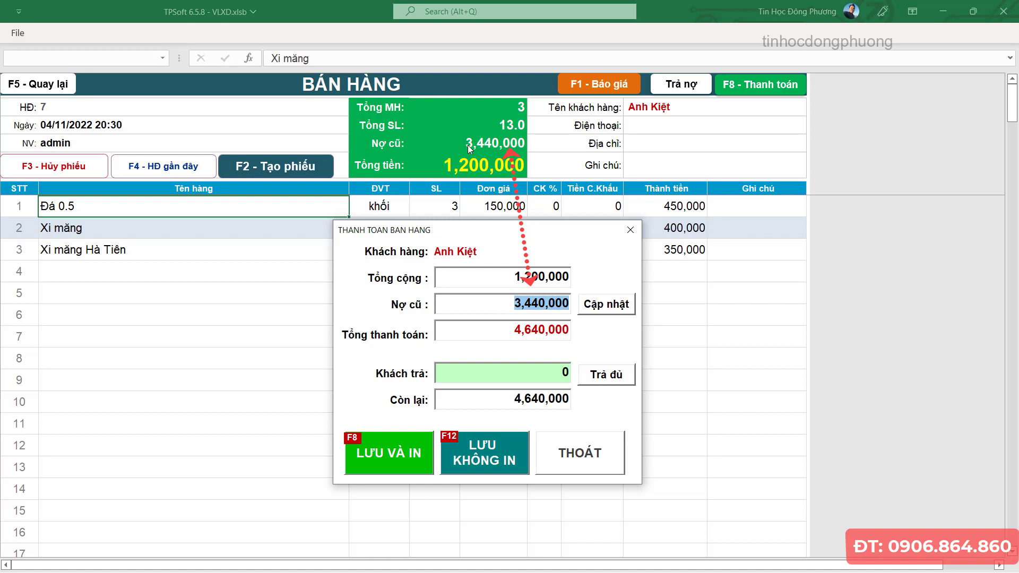
left_click(499, 332)
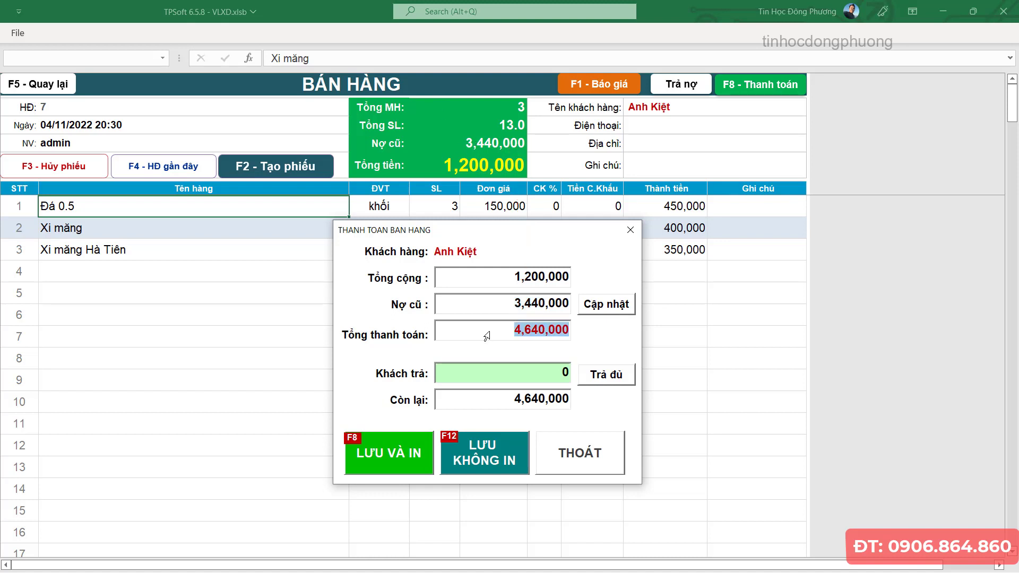
left_click(495, 284)
left_click(491, 311)
left_click(494, 339)
left_click(510, 385)
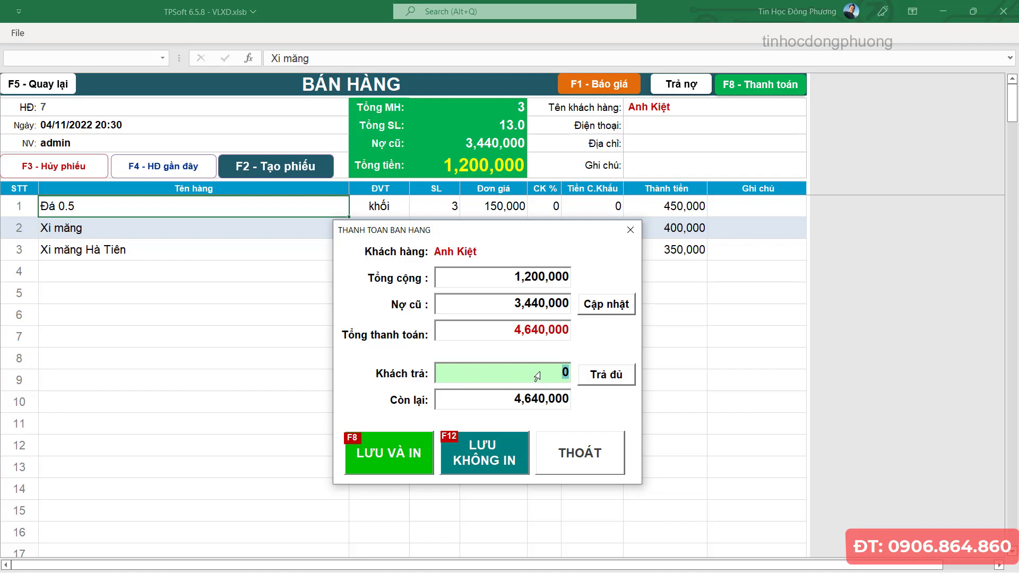
- Enter a 2,000,000 customer payment instead of full payment, then save and print invoice 7
left_click(606, 376)
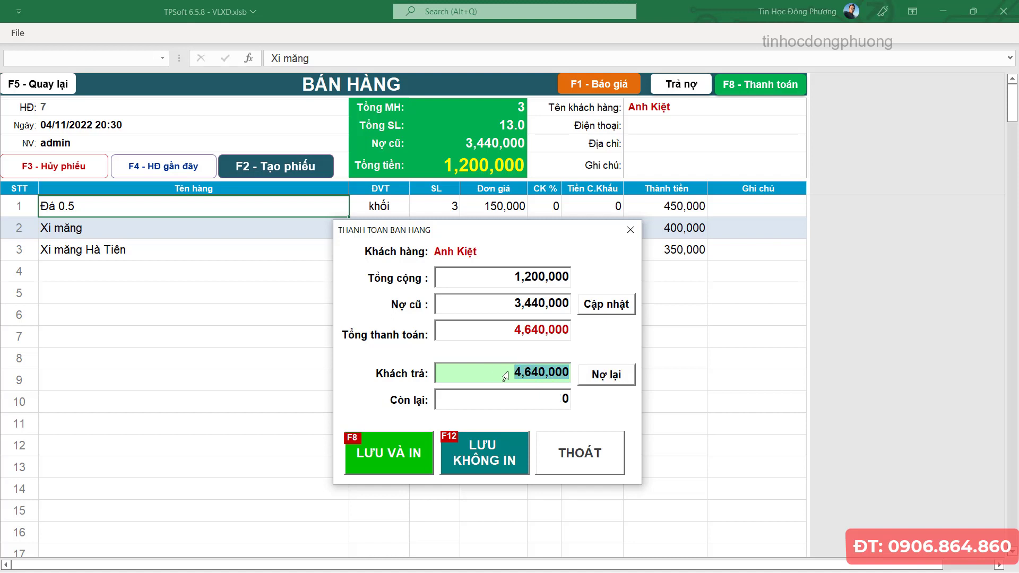
left_click(595, 375)
type("2,000,00")
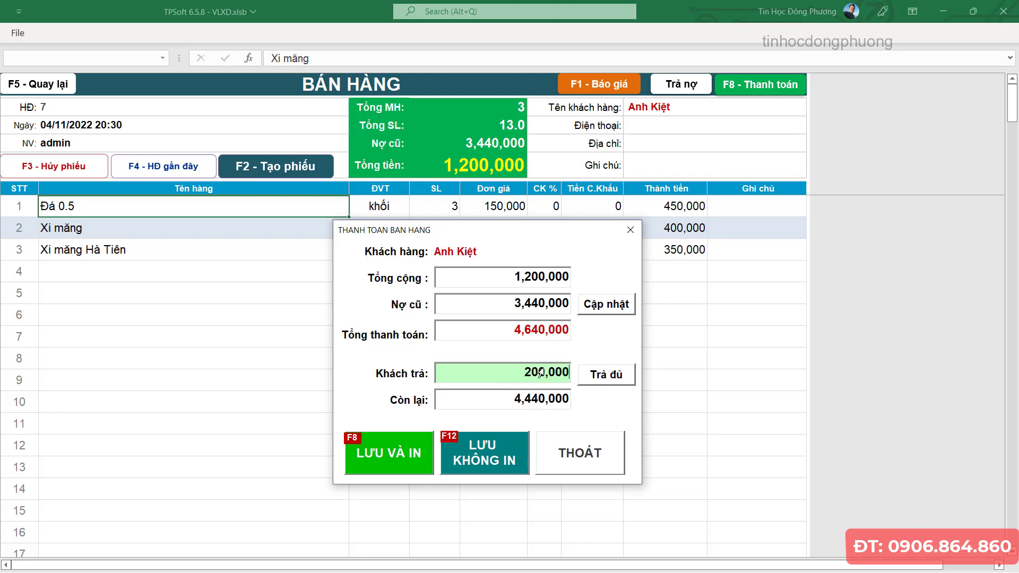
type("0")
double_click(487, 374)
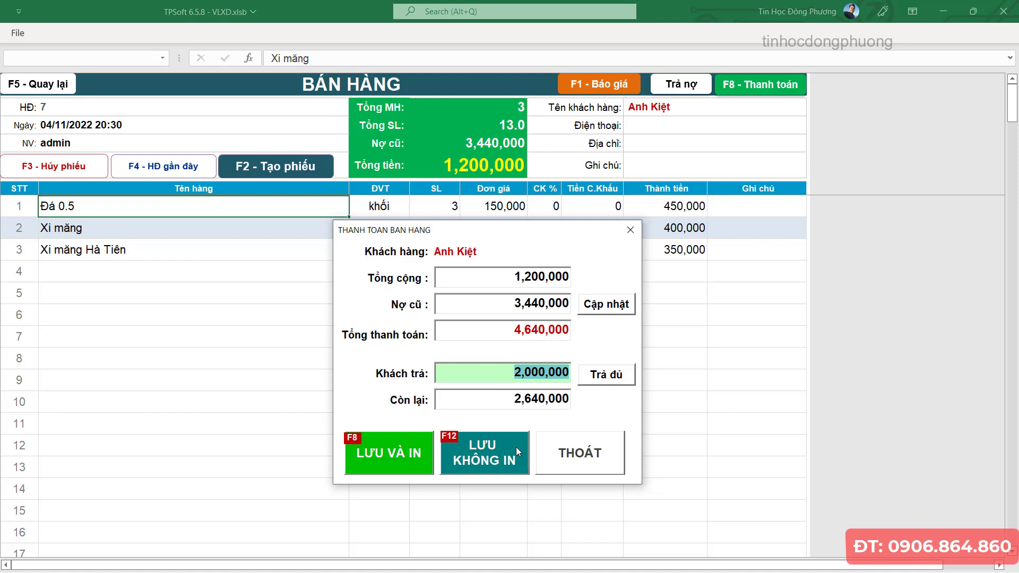
left_click(394, 451)
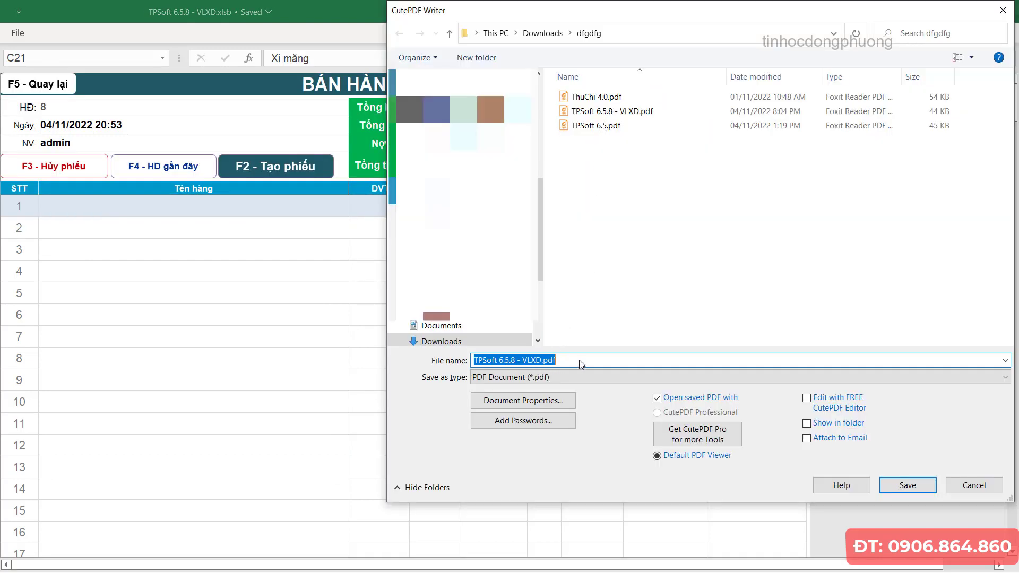
- Save the invoice PDF as TPSoft 6.5.8 - VLXD.pdf, overwriting the existing file
left_click(909, 485)
left_click(557, 300)
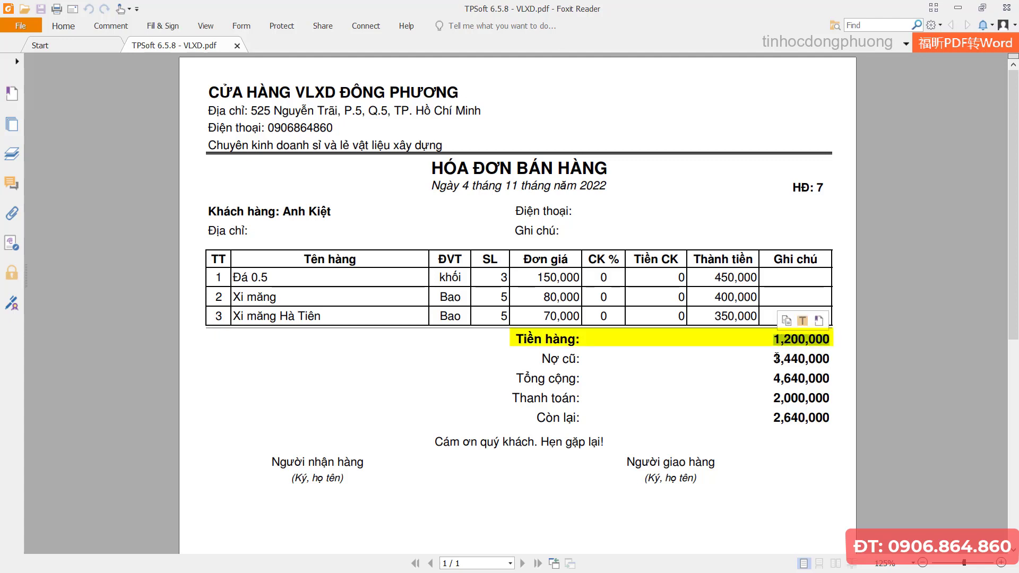
left_click_drag(774, 359, 829, 359)
scroll(830, 357, "down", 1)
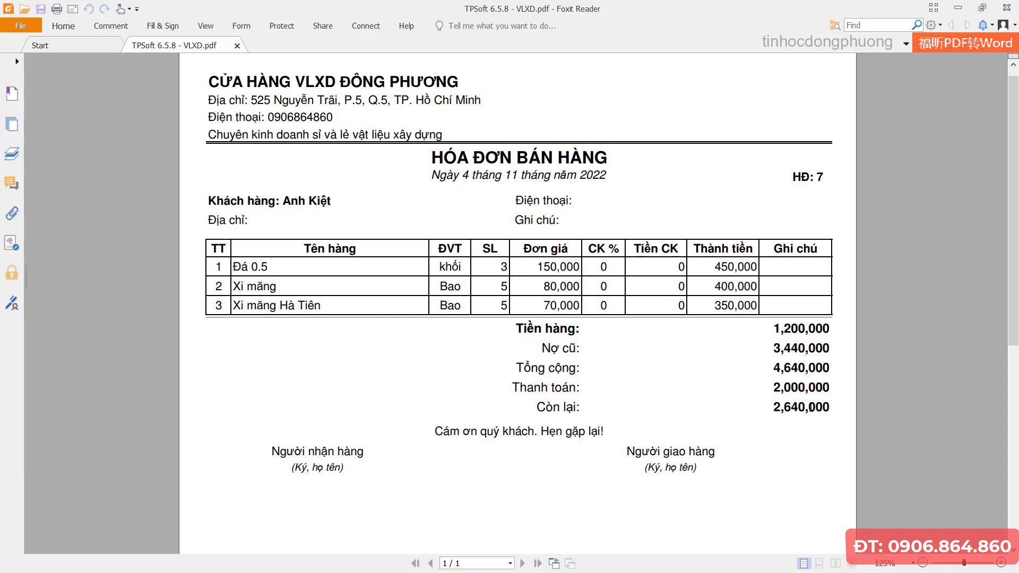
scroll(715, 348, "up", 1)
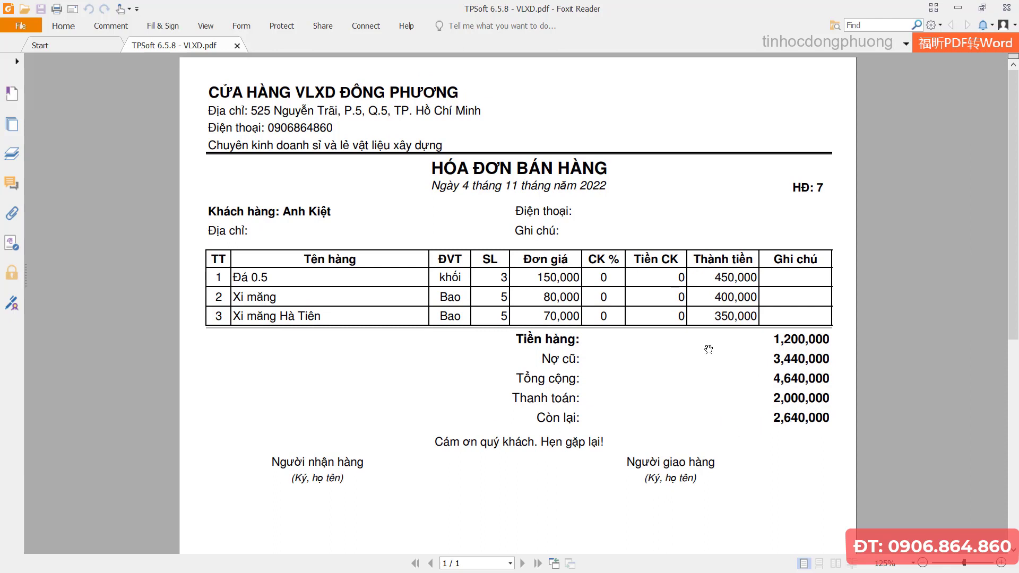
- Close the PDF, dismiss the payment message and open the recent sales invoices list
left_click(959, 8)
left_click(499, 330)
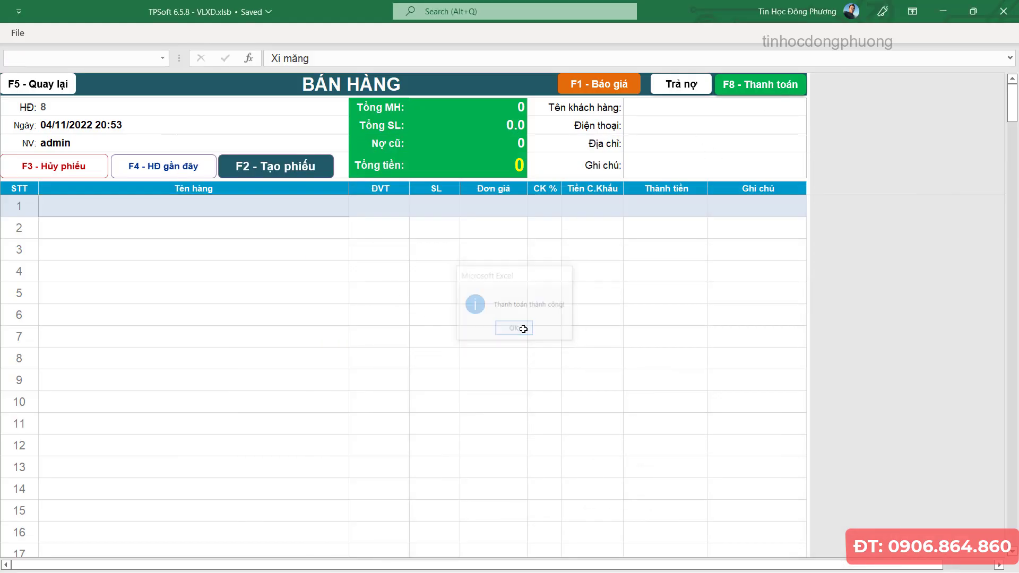
left_click(438, 229)
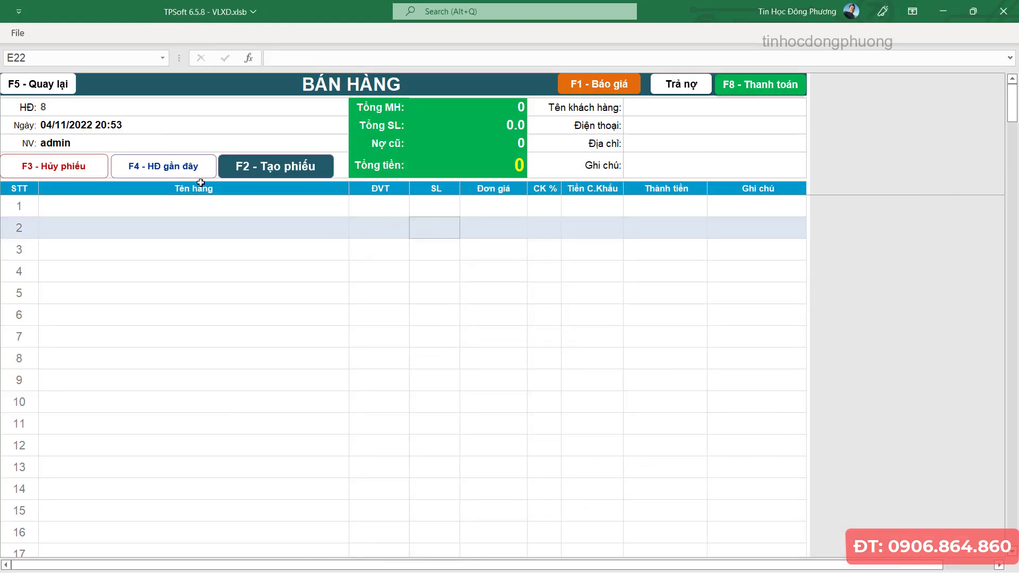
left_click(169, 169)
left_click(433, 187)
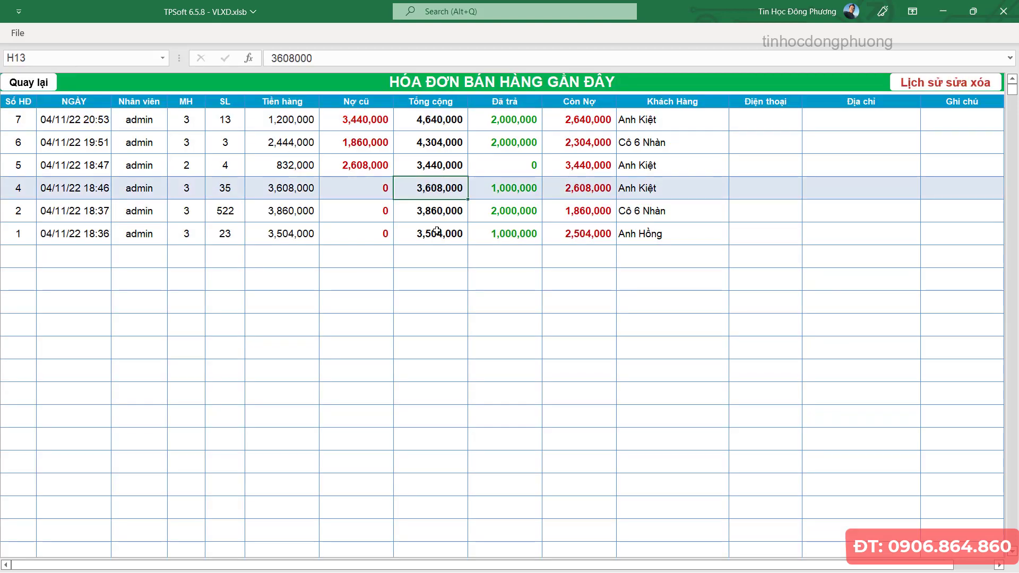
left_click(437, 232)
left_click(441, 142)
- Review invoice 7: 1,200,000 subtotal, 3,440,000 old debt, 4,640,000 total, 2,640,000 remaining
left_click(21, 119)
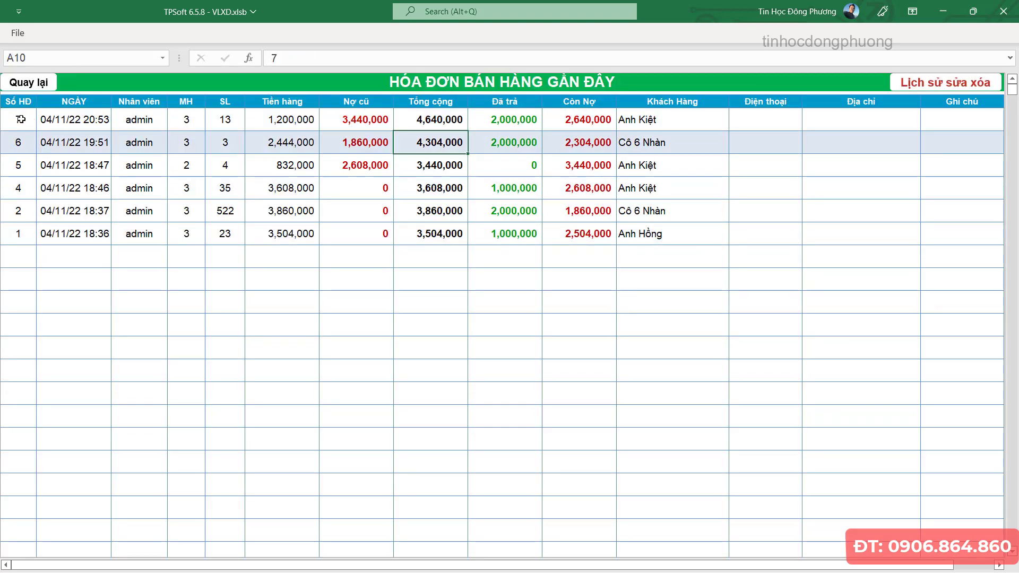
left_click(58, 124)
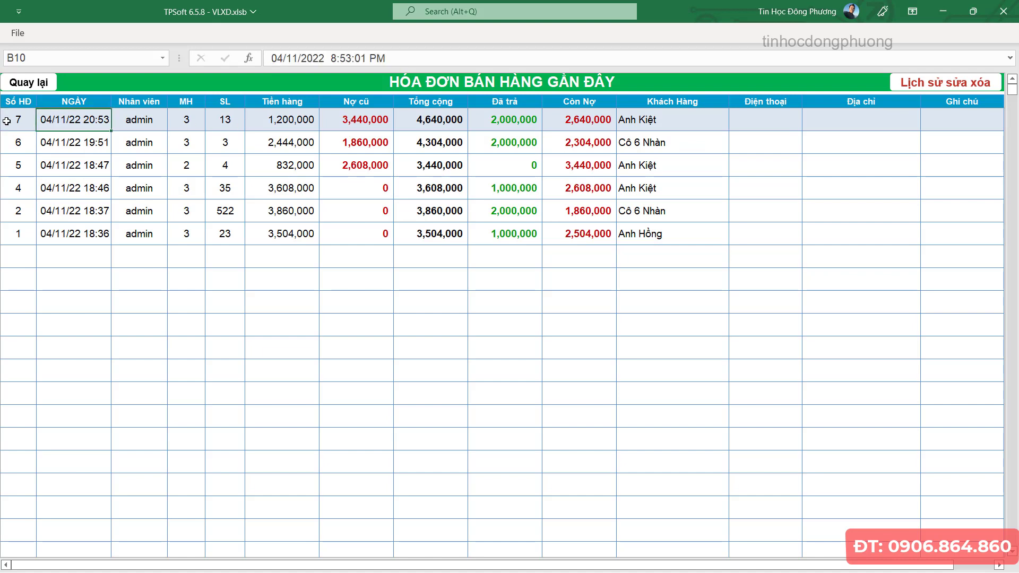
left_click(7, 121)
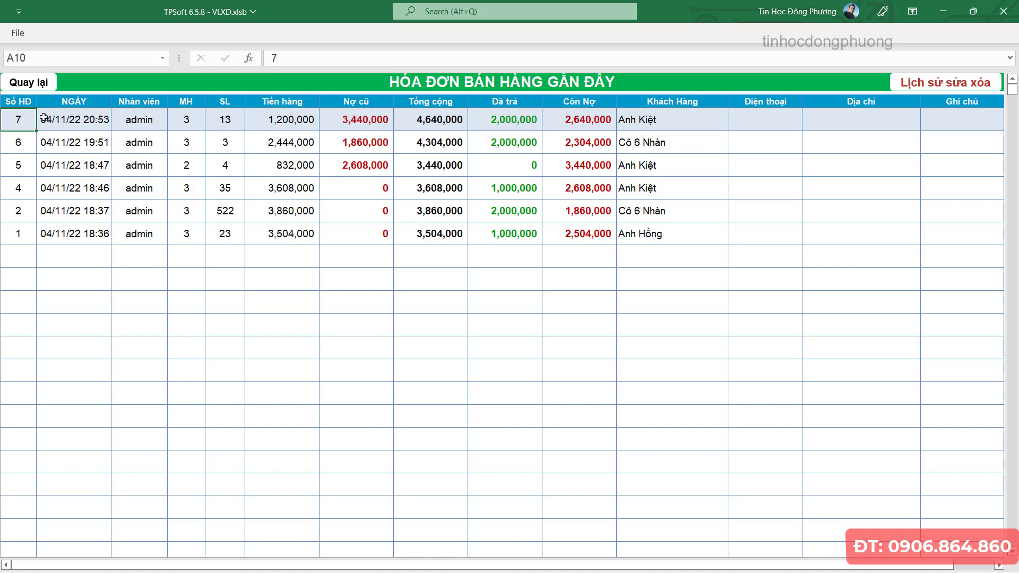
left_click(682, 126)
left_click(271, 125)
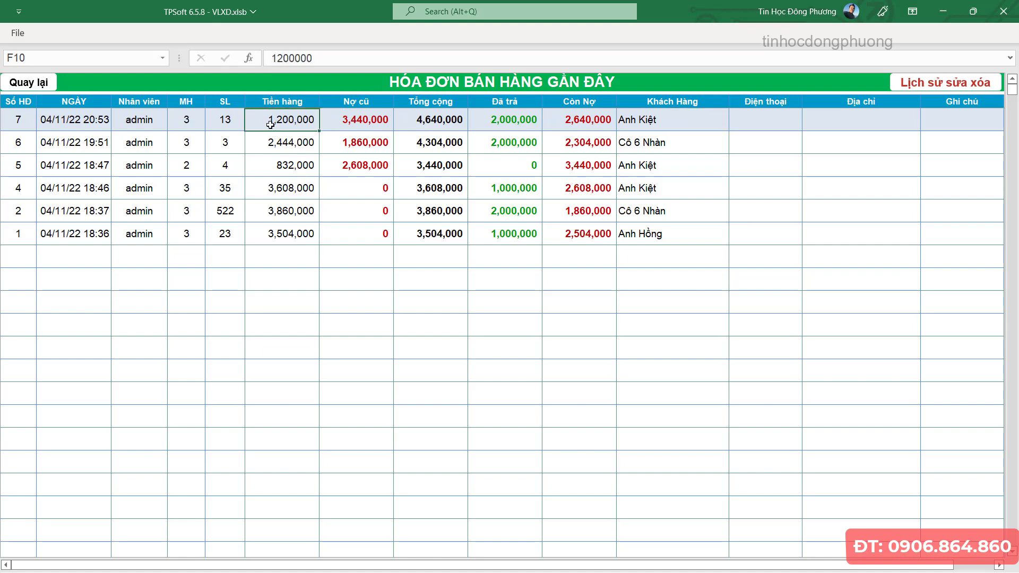
left_click(368, 120)
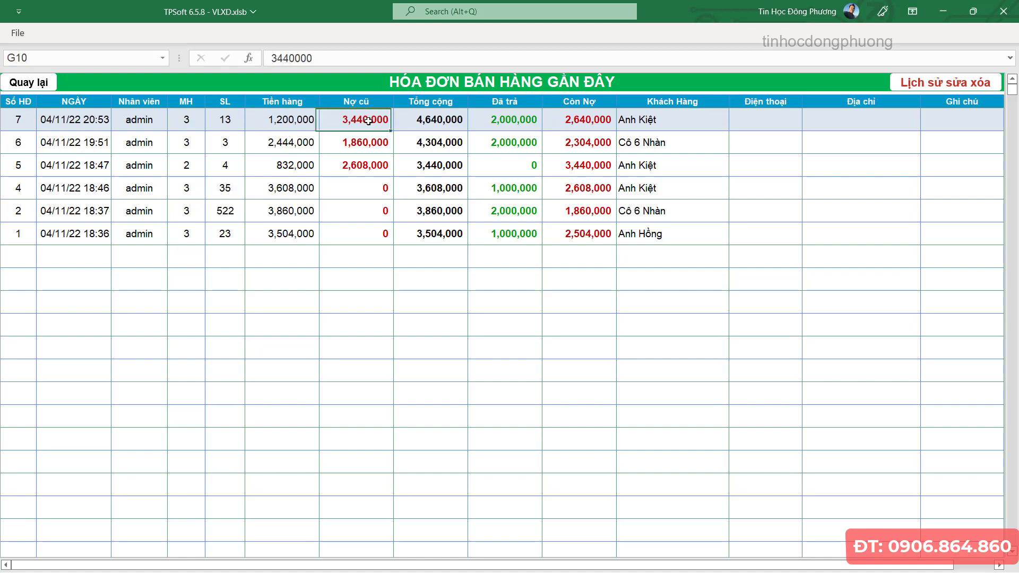
left_click(451, 126)
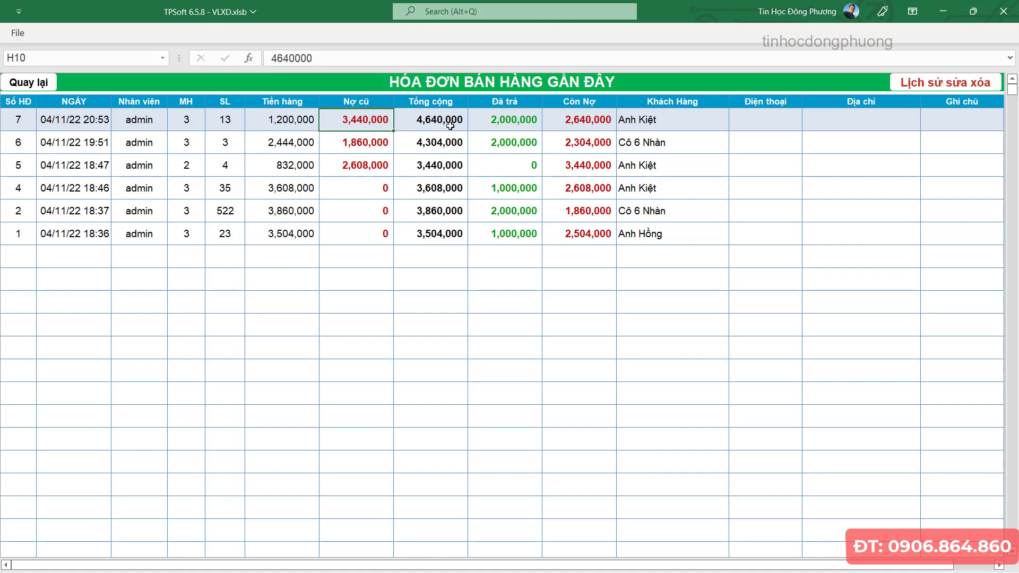
left_click(511, 122)
left_click(587, 117)
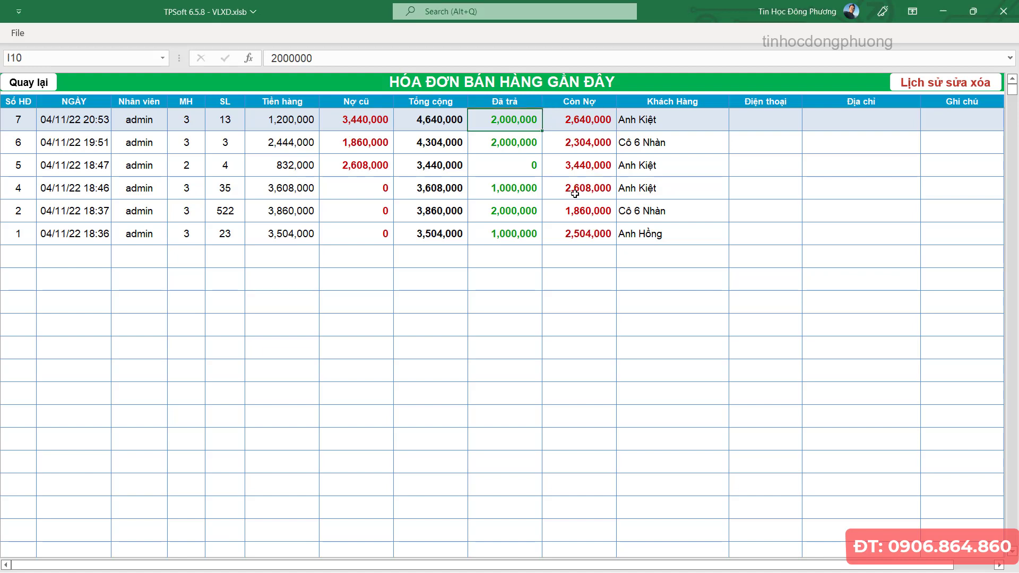
- Compare the remaining debts on invoices 6 and 2, then return to invoice 7's figures
left_click(571, 153)
left_click(568, 209)
left_click(578, 165)
left_click(590, 212)
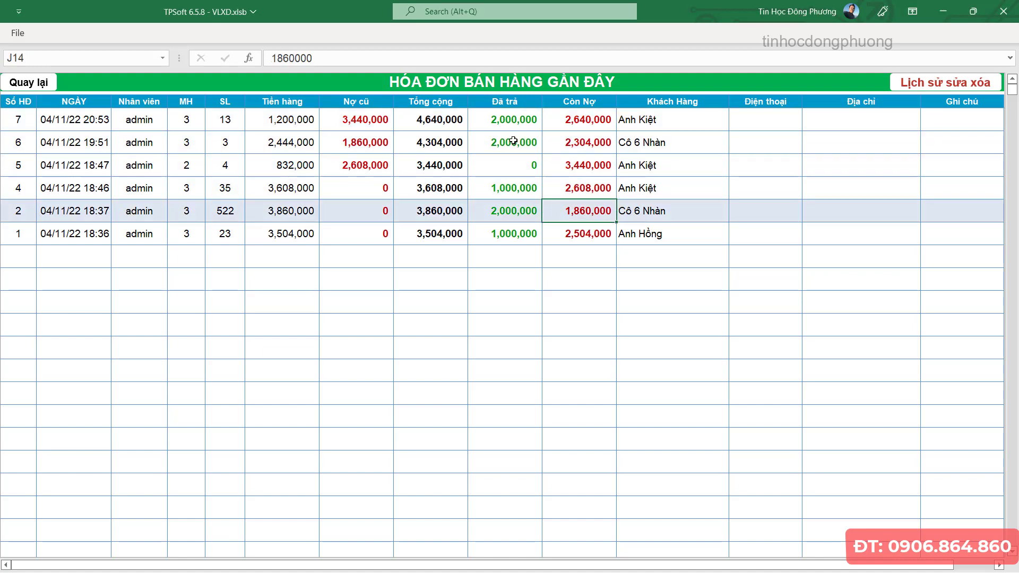
left_click(503, 120)
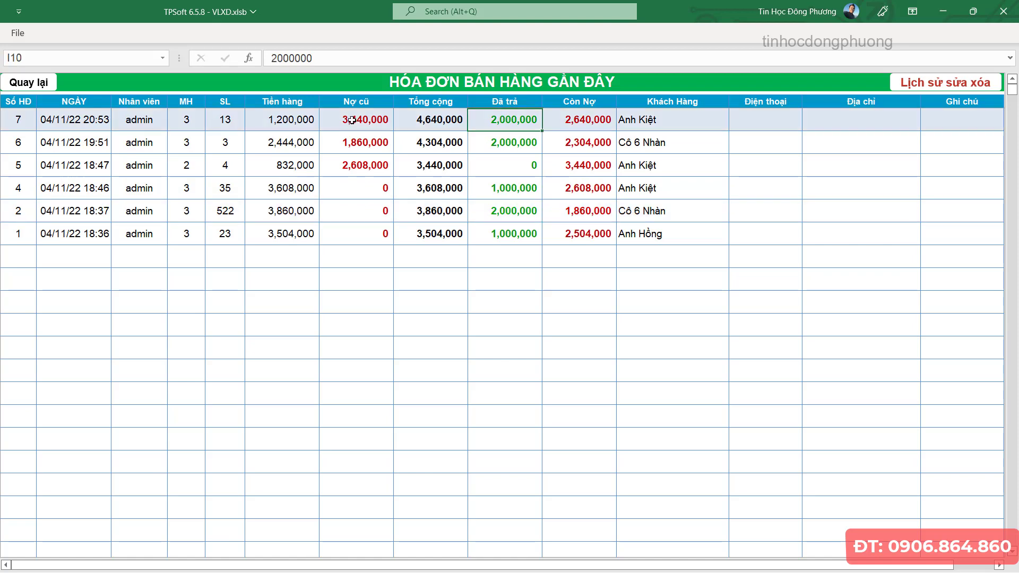
left_click(441, 122)
double_click(442, 122)
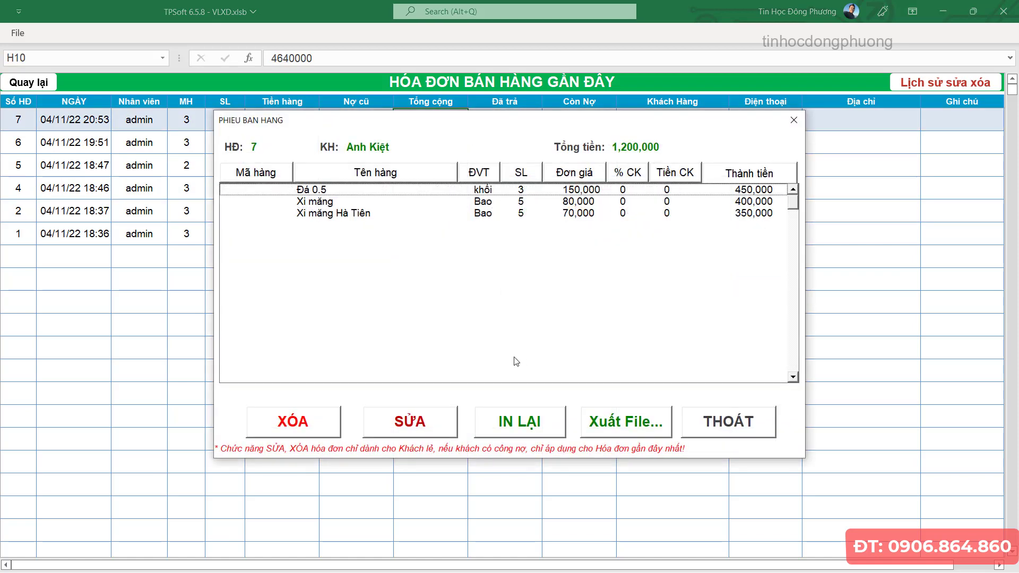
left_click(462, 202)
left_click(468, 213)
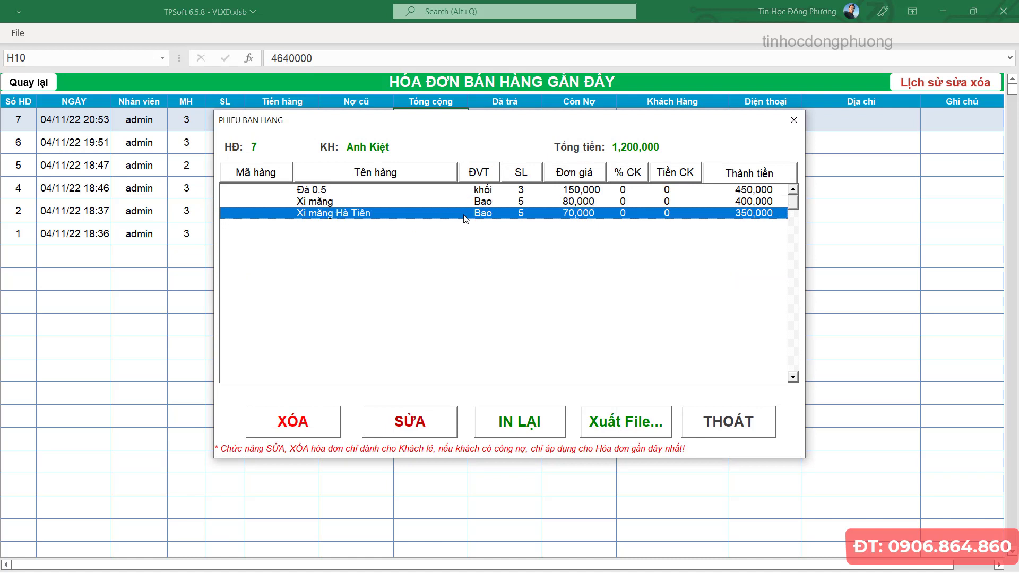
left_click(472, 201)
left_click(475, 192)
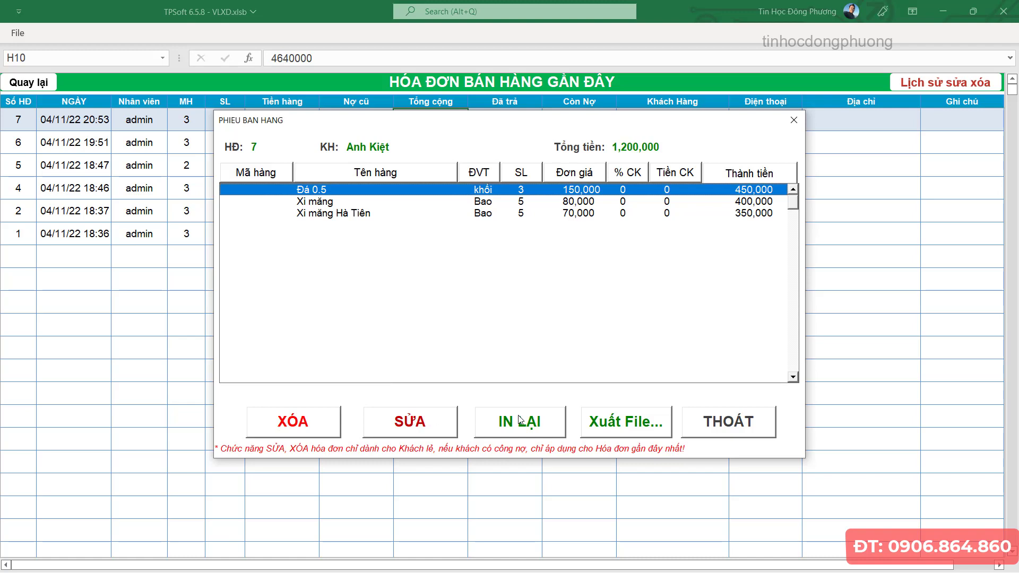
left_click(631, 430)
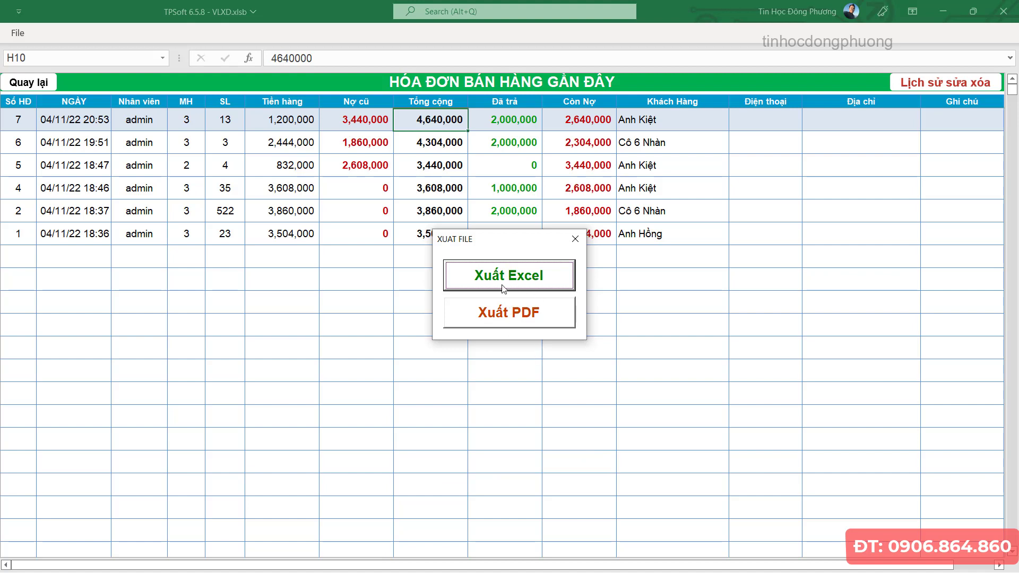
left_click(520, 275)
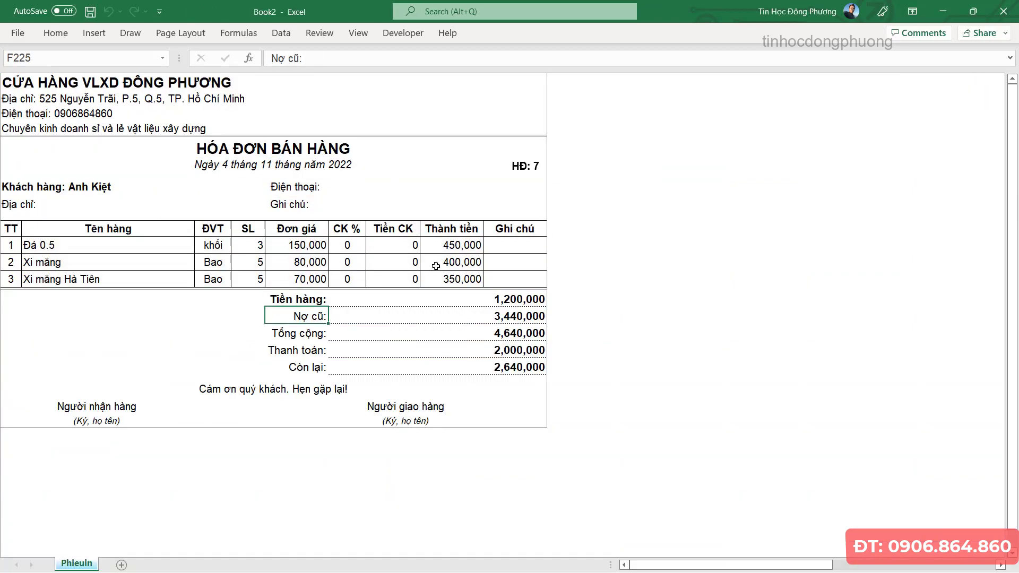
left_click(1008, 19)
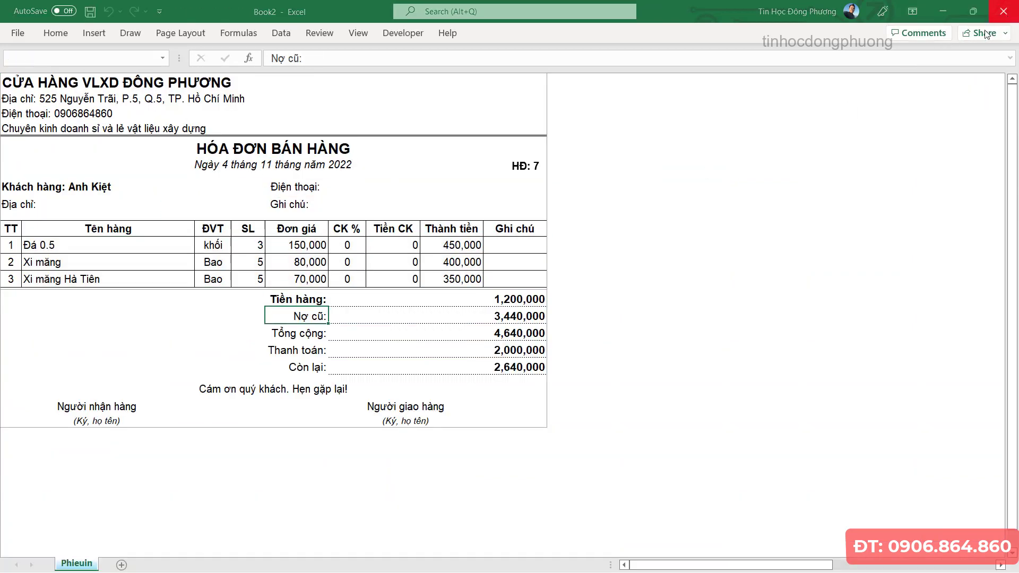
left_click(572, 368)
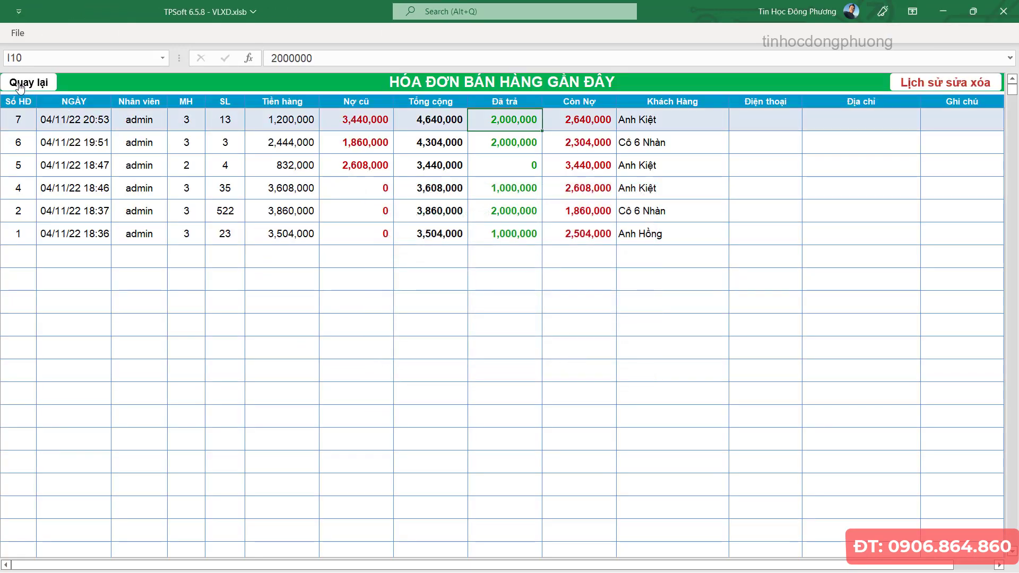
- Assign invoice 7's customer to new invoice 8, bringing in the 2,640,000 old debt
left_click(27, 84)
left_click(348, 233)
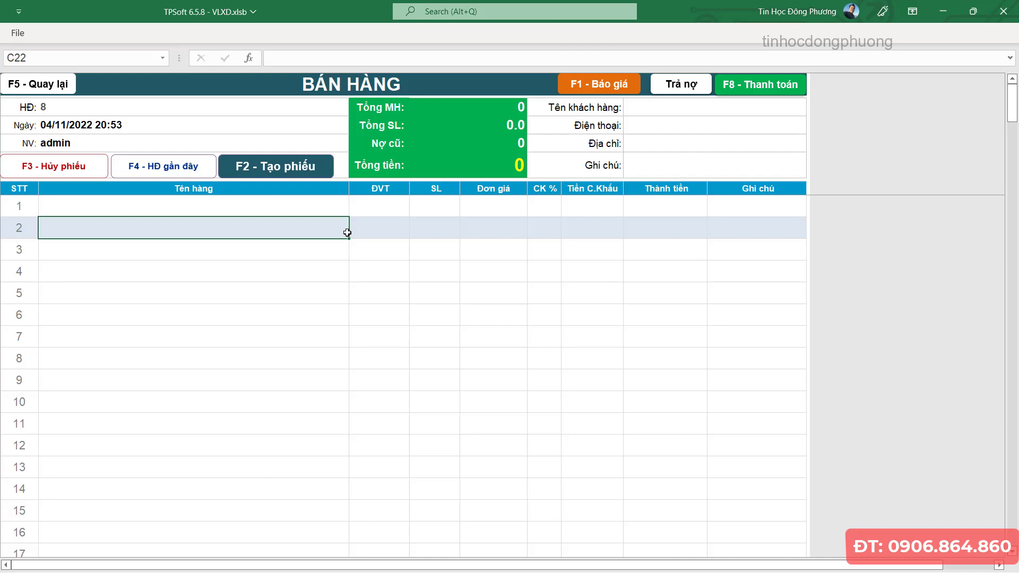
left_click(687, 154)
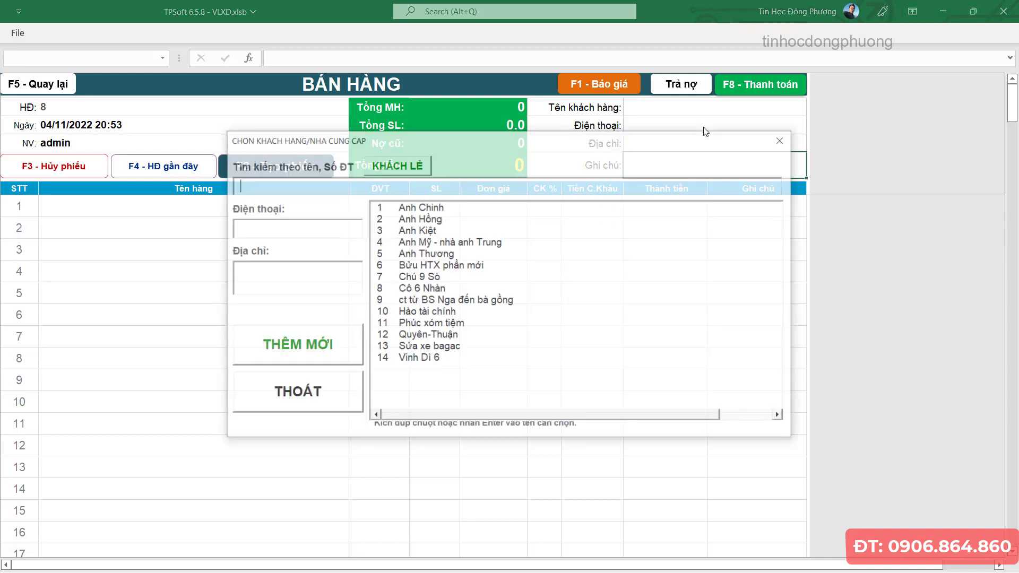
double_click(447, 233)
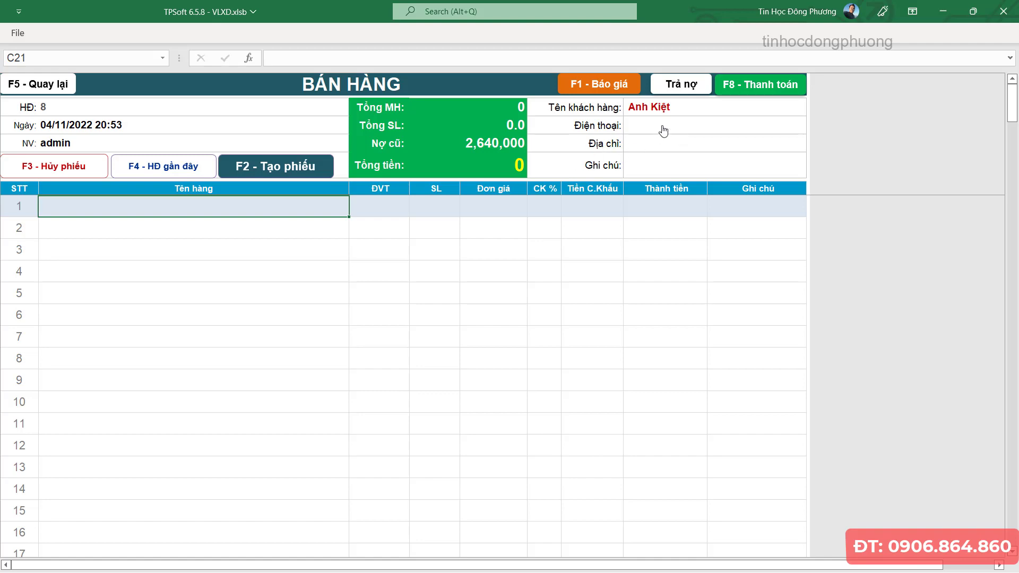
left_click(664, 162)
double_click(418, 230)
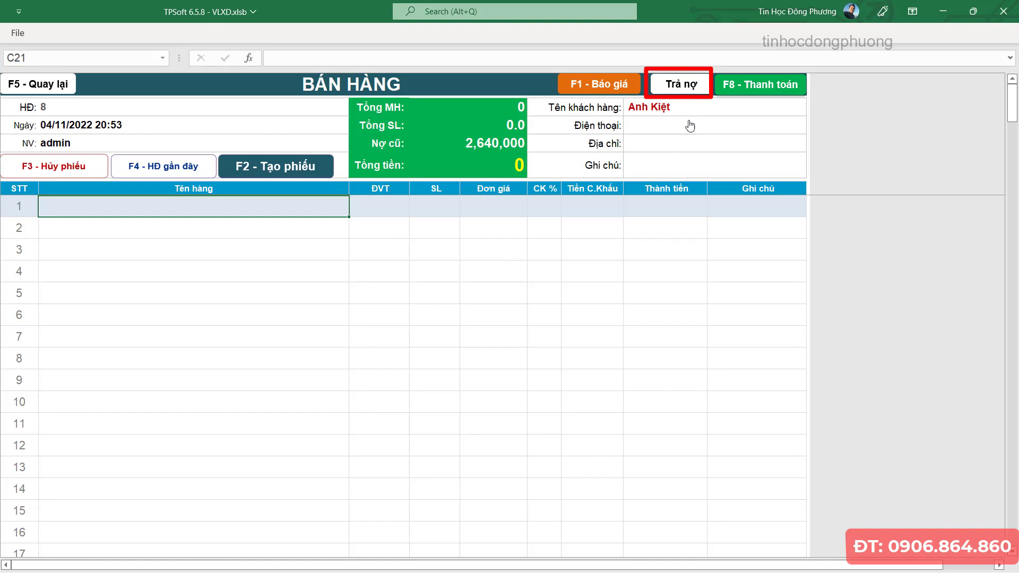
- Record a 1,000,000 debt repayment noted CK, then save and print the receipt
left_click(693, 88)
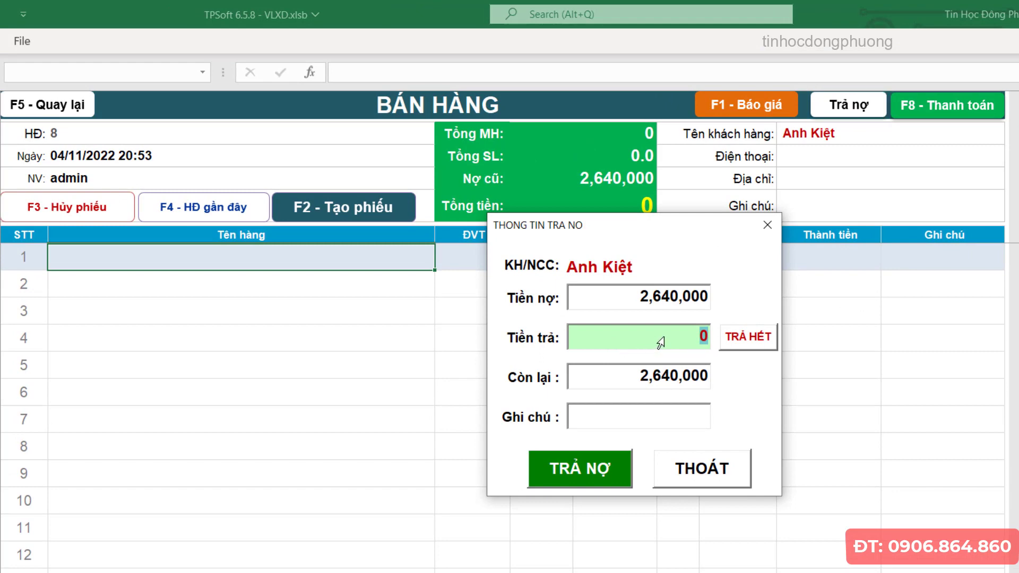
type("1,000,00")
type("0")
left_click(756, 340)
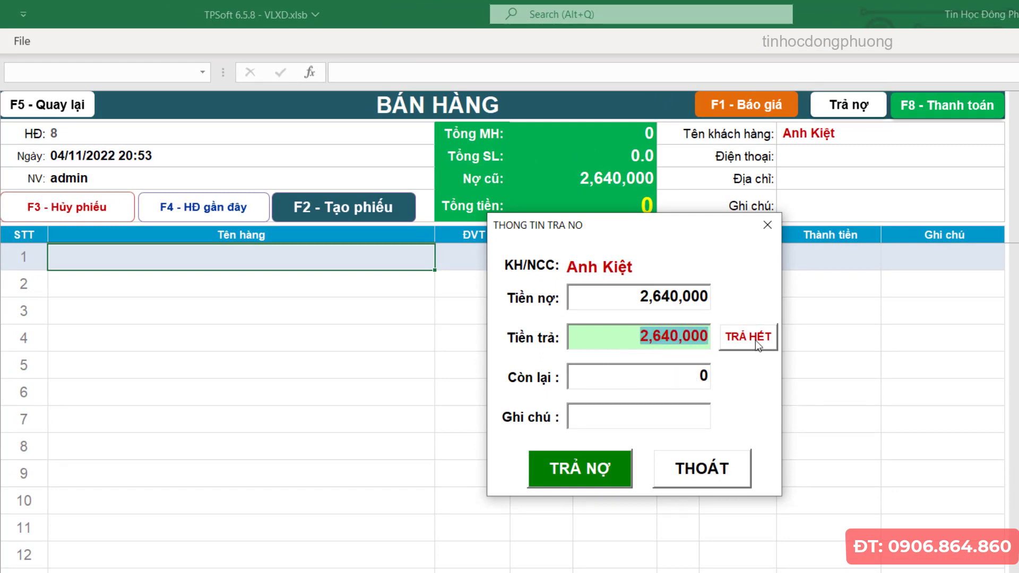
type("10000")
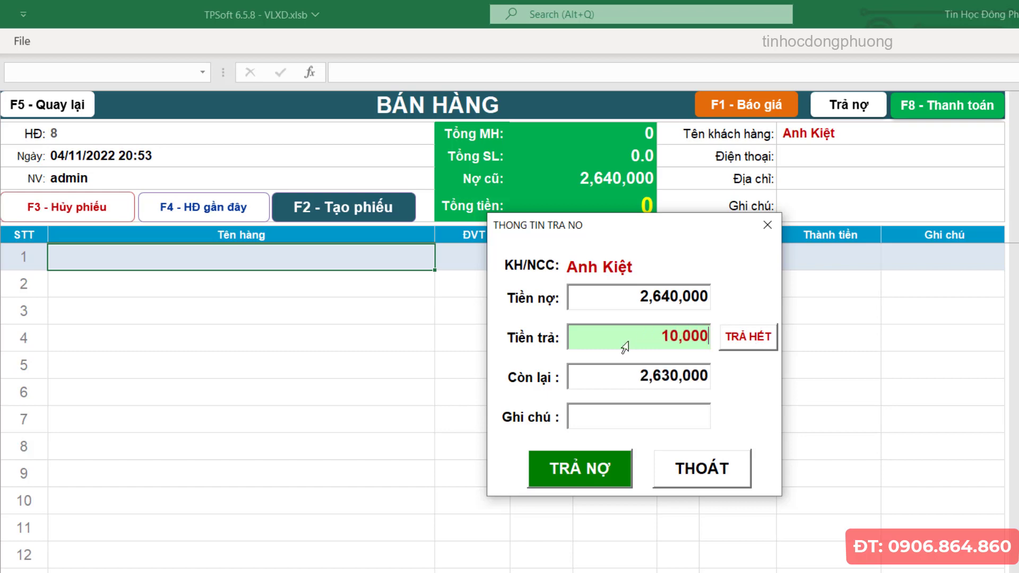
type("000")
type("CK")
left_click(594, 473)
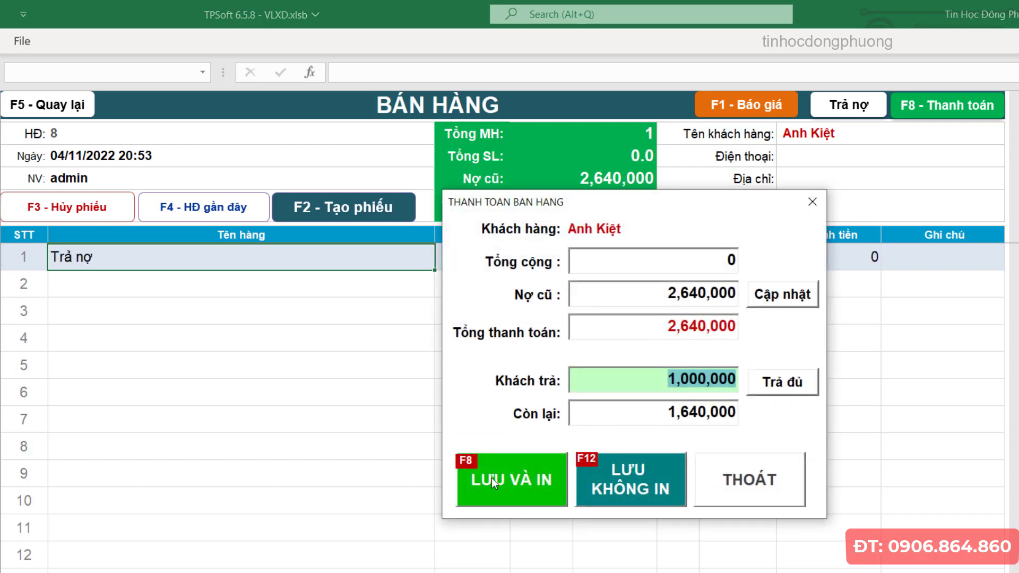
left_click(499, 480)
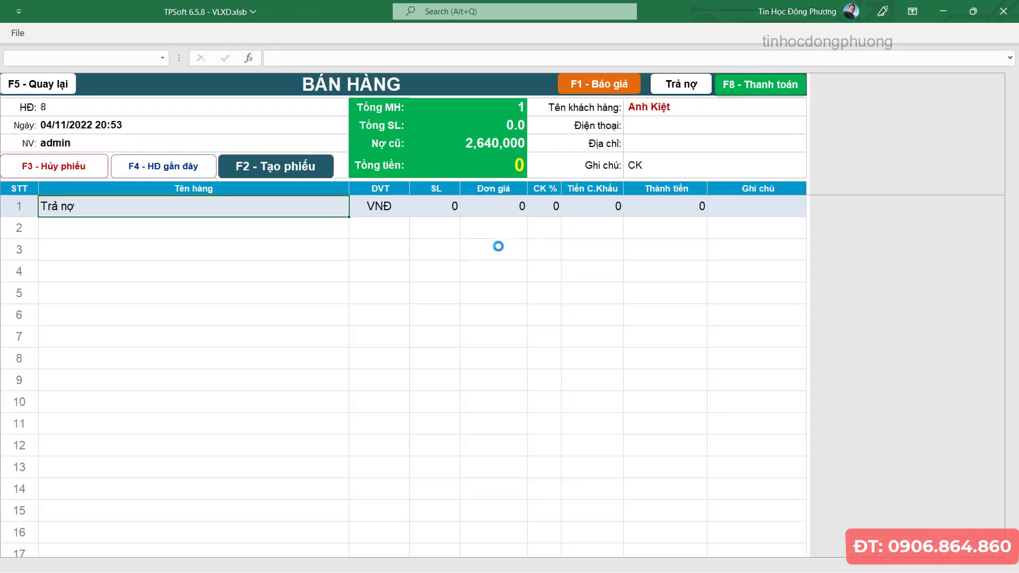
- Save the debt receipt as PDF, check 1,640,000 remaining in Foxit, and return to blank invoice 9
left_click(515, 329)
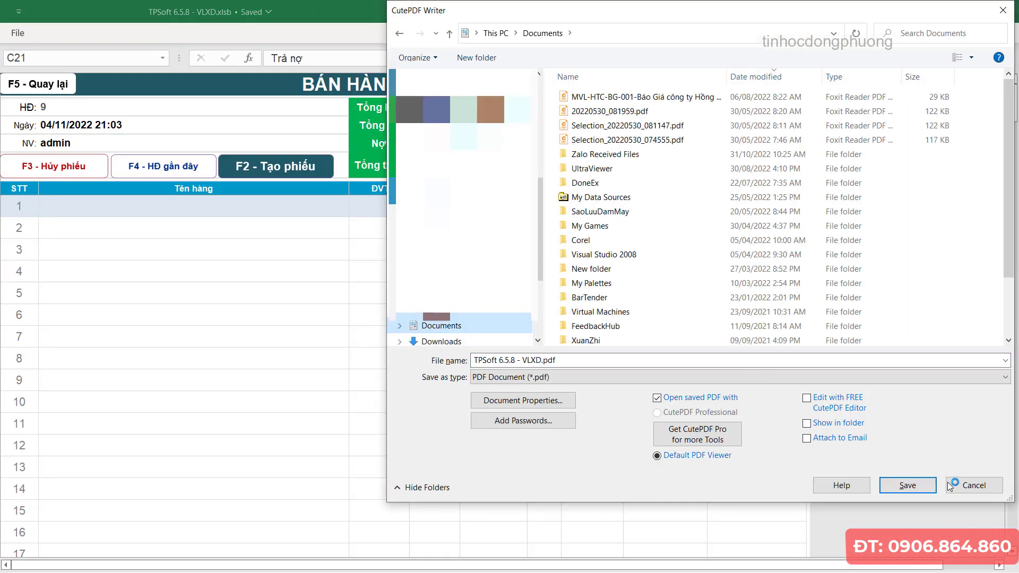
key("Return")
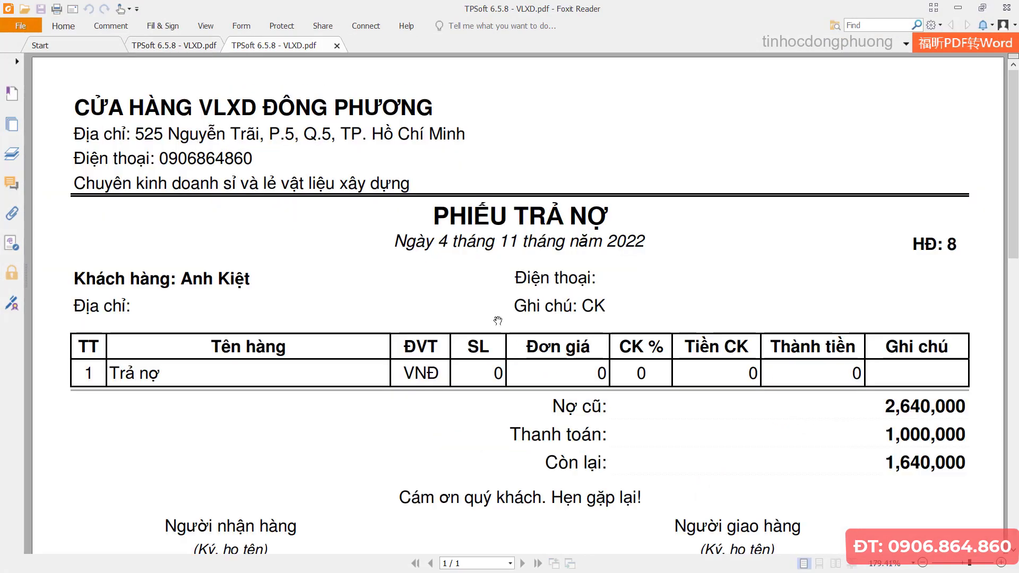
scroll(586, 325, "down", 1, "ctrl")
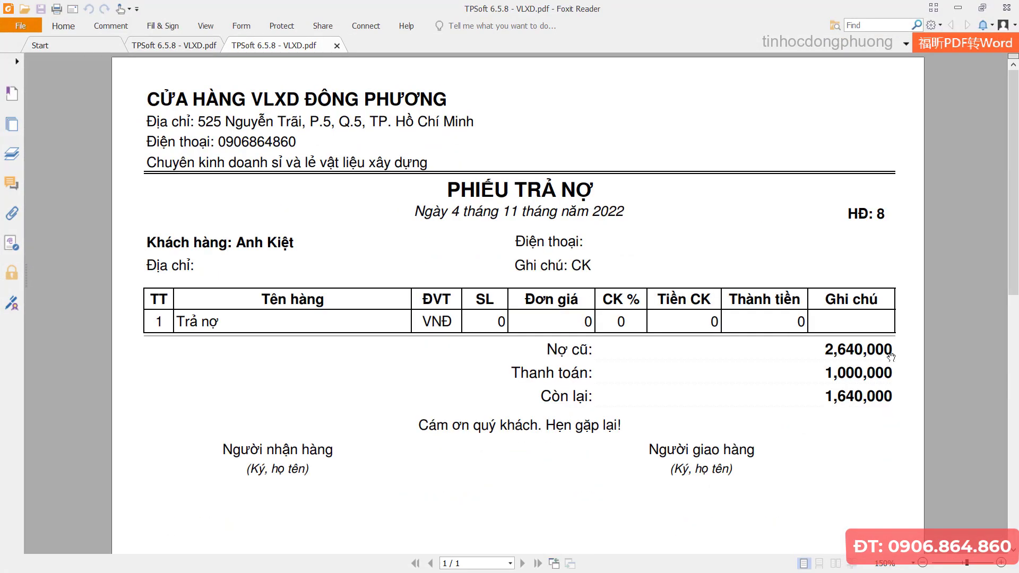
left_click(960, 9)
left_click(515, 331)
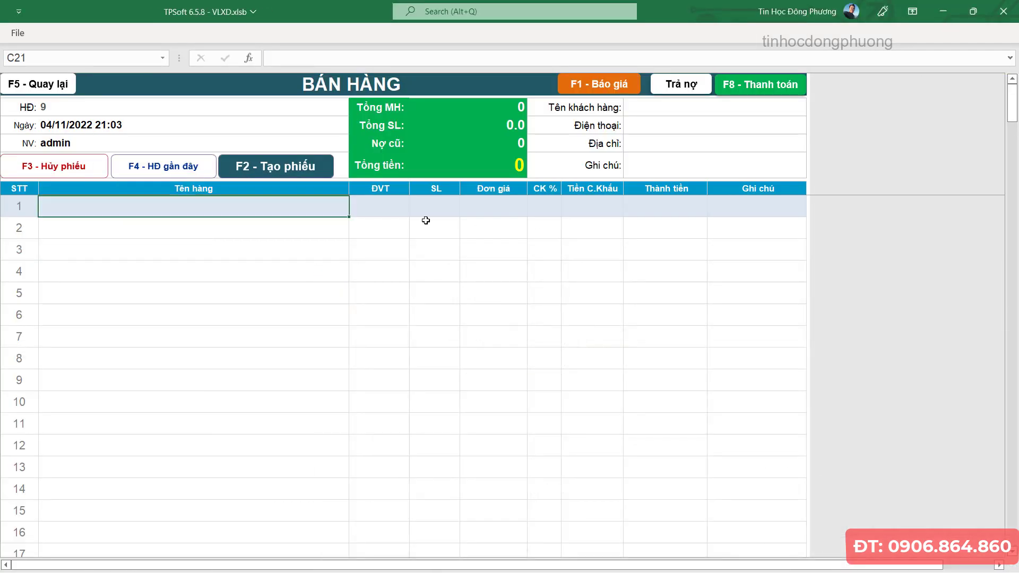
left_click(168, 169)
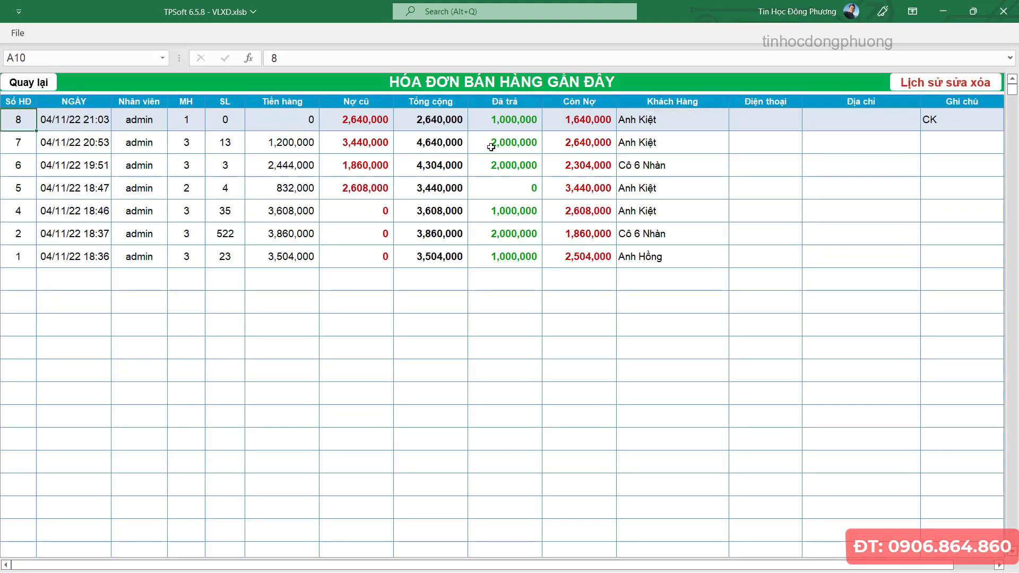
left_click(491, 147)
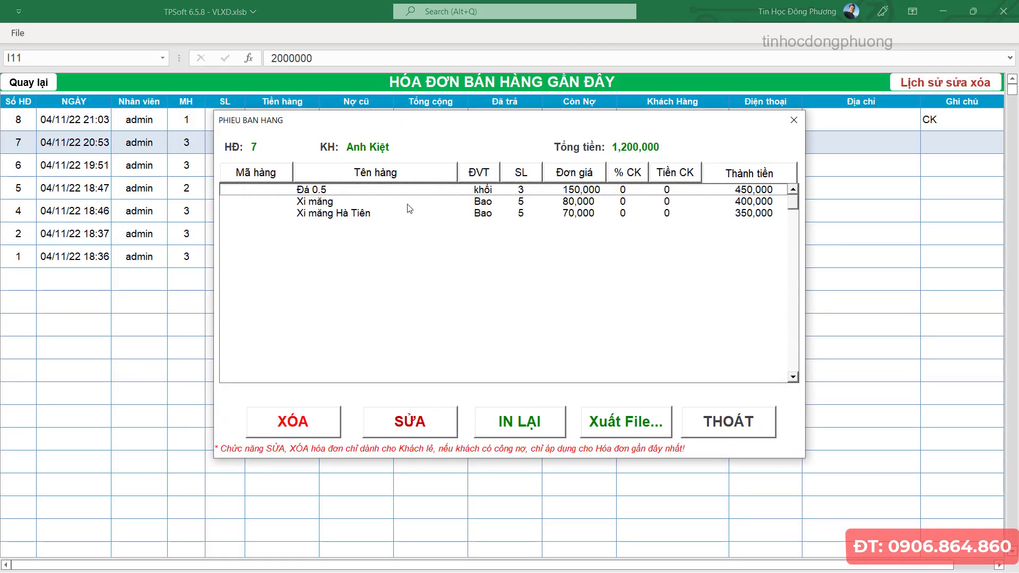
left_click(448, 214)
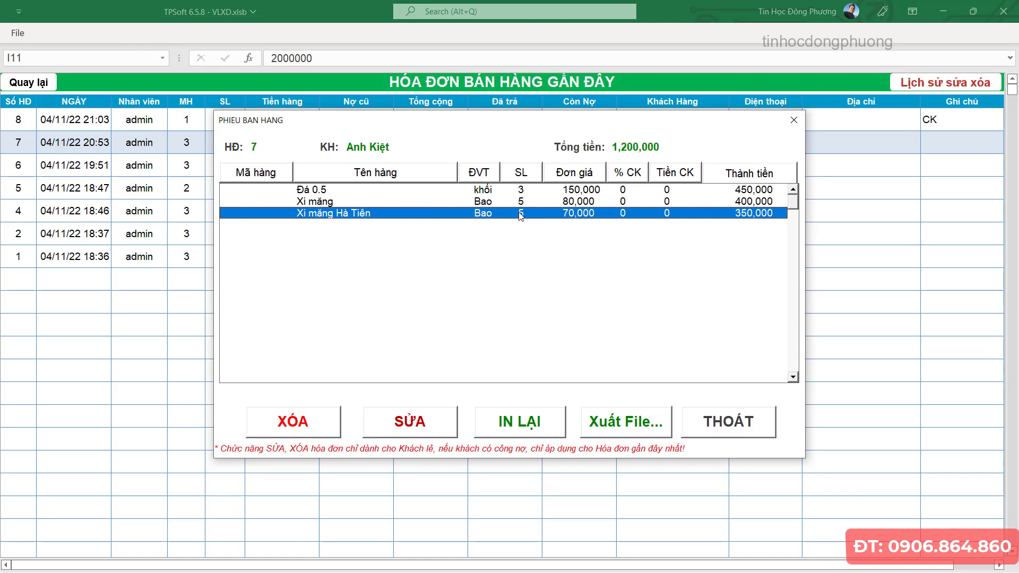
left_click(723, 417)
left_click(33, 84)
- Assign the same customer and pick Xi măng Hà Tiên from a 'ha tien' item search
left_click(404, 248)
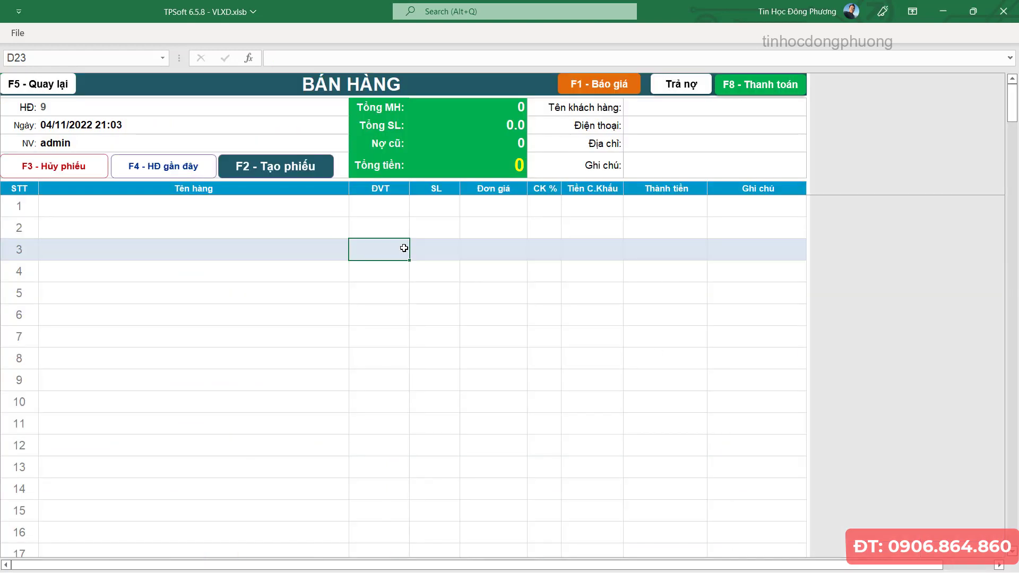
left_click(674, 129)
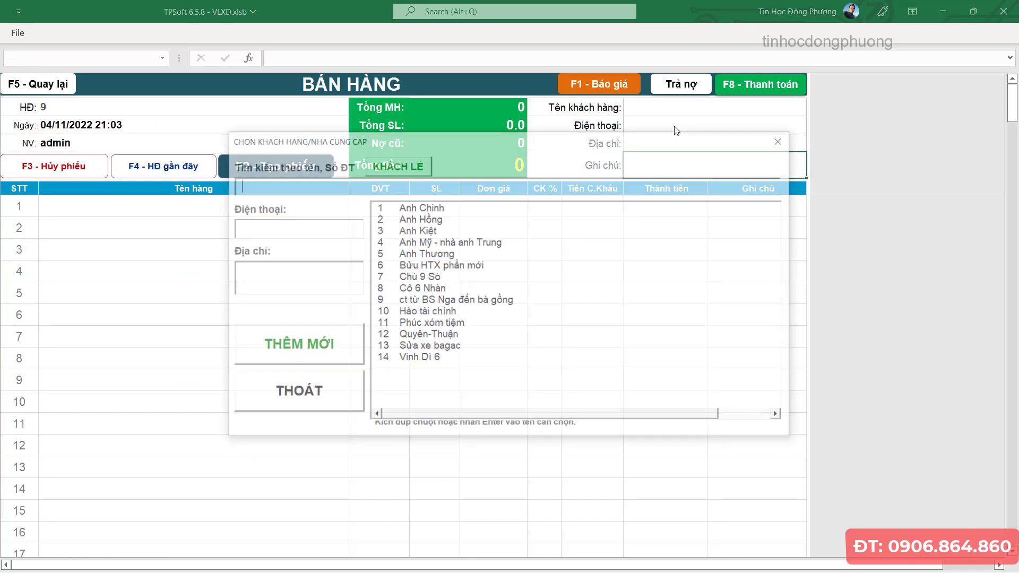
double_click(423, 231)
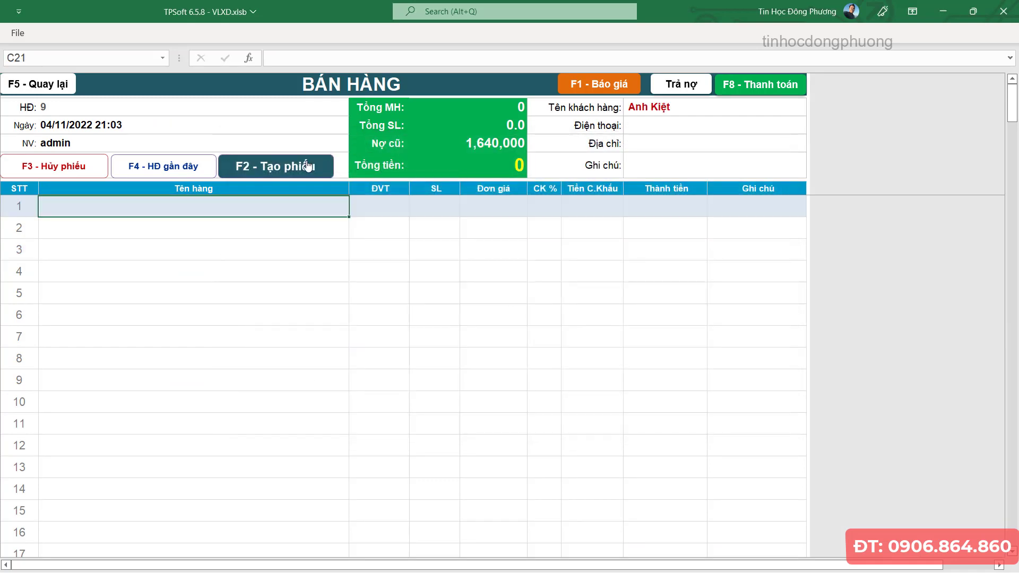
left_click(297, 168)
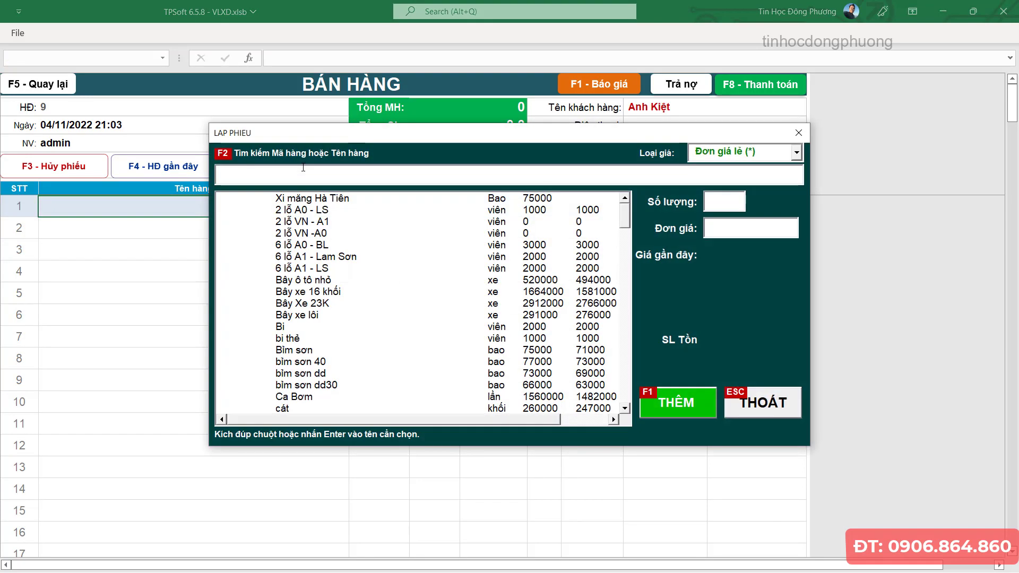
type("ha ")
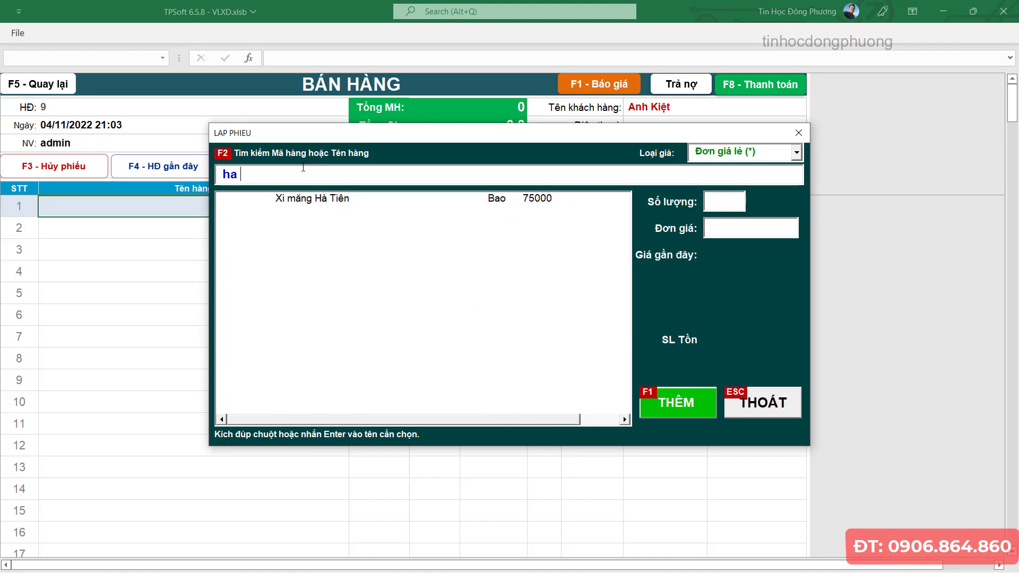
type("tien")
double_click(376, 199)
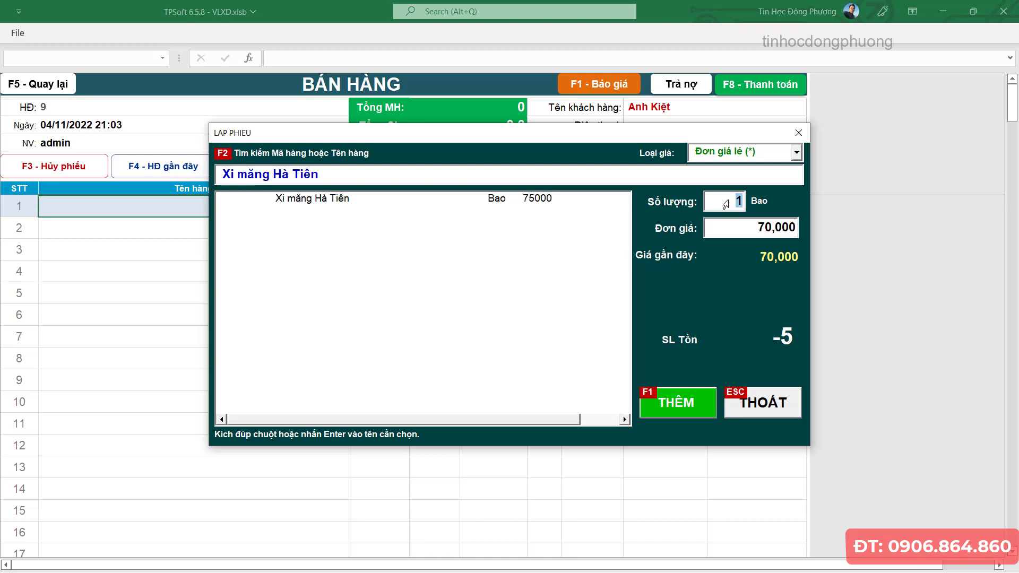
- Add the Xi măng Hà Tiên line to the invoice with quantity -2
left_click(726, 205)
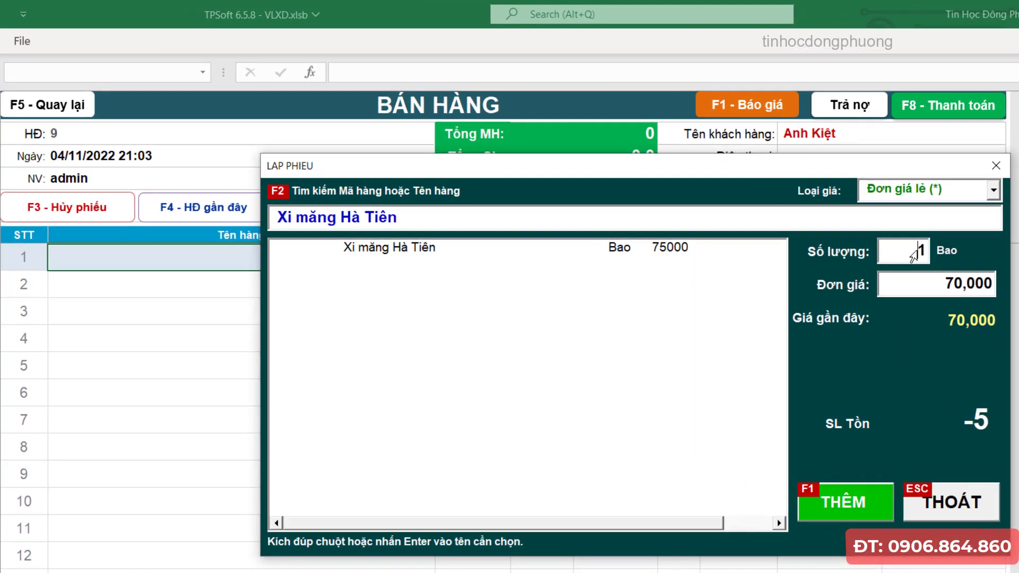
left_click_drag(913, 254, 924, 255)
type("-2")
left_click(843, 504)
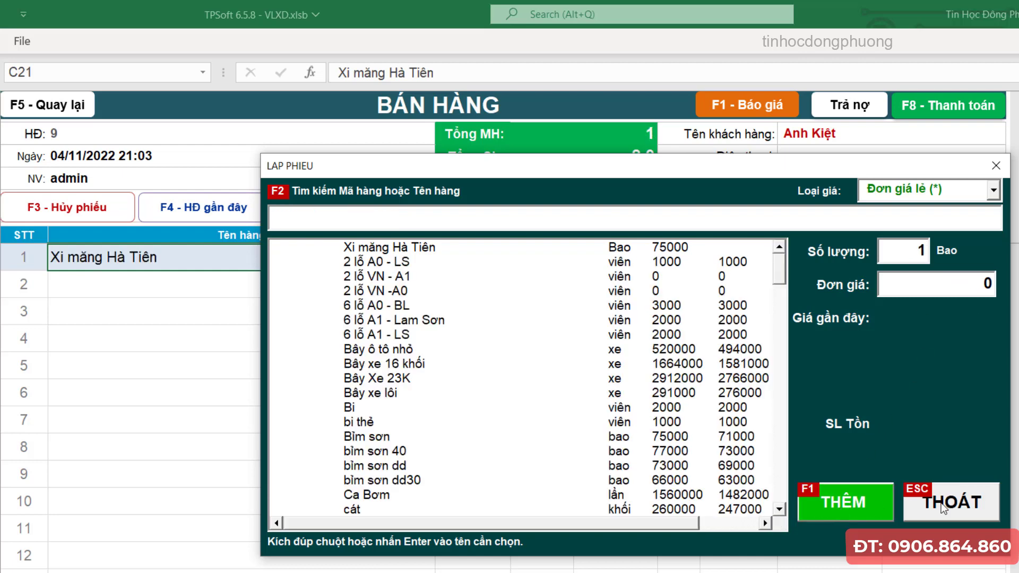
key("Escape")
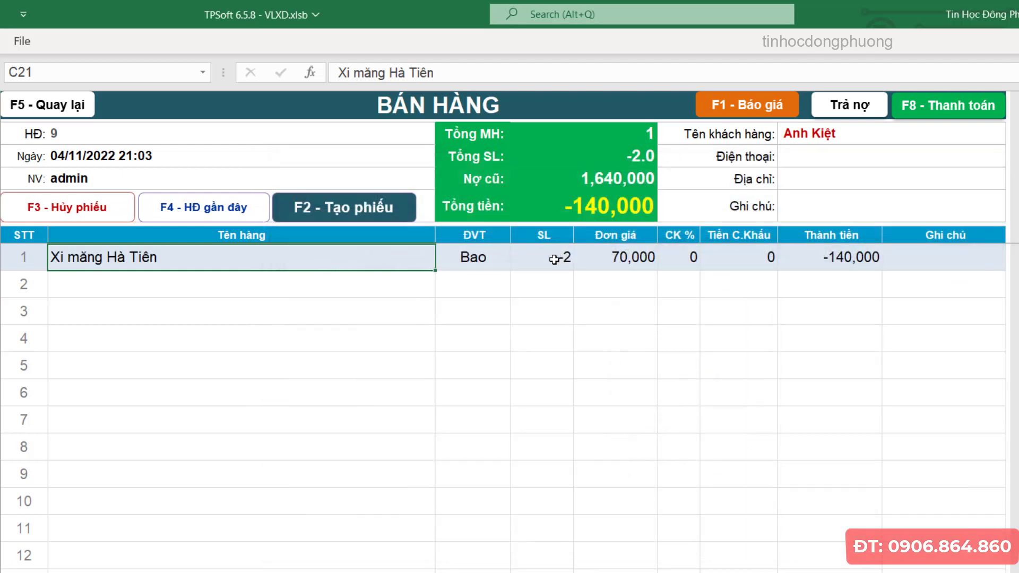
- Verify the line shows -2 at 70,000 totalling -140,000, then open the payment summary
left_click(550, 265)
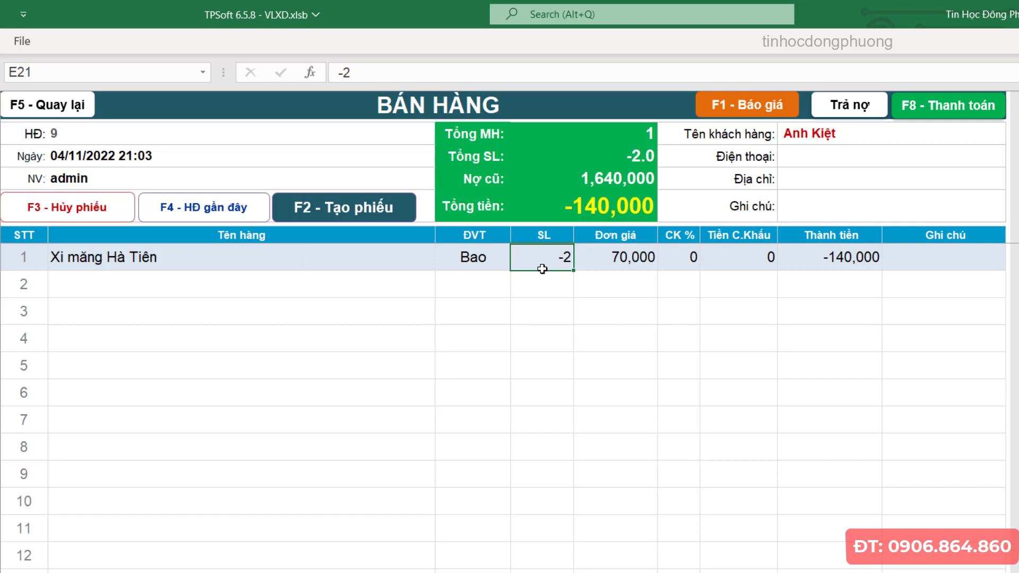
left_click(624, 266)
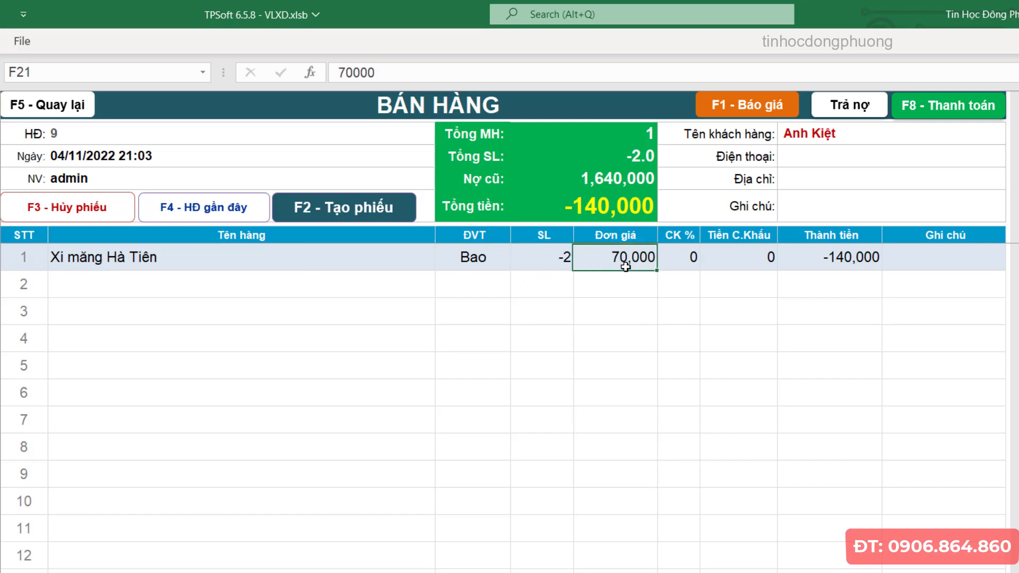
left_click(817, 265)
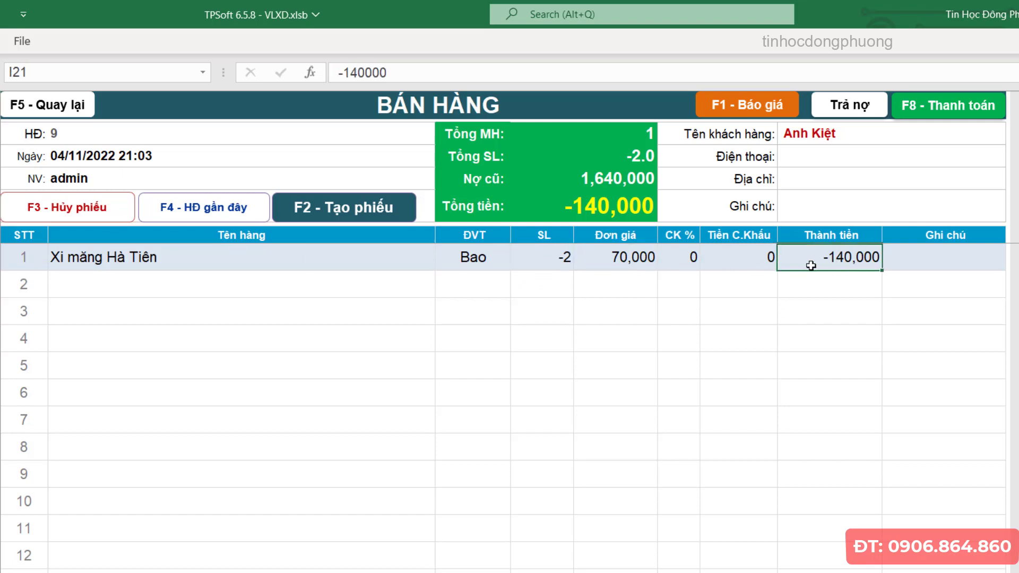
left_click(943, 107)
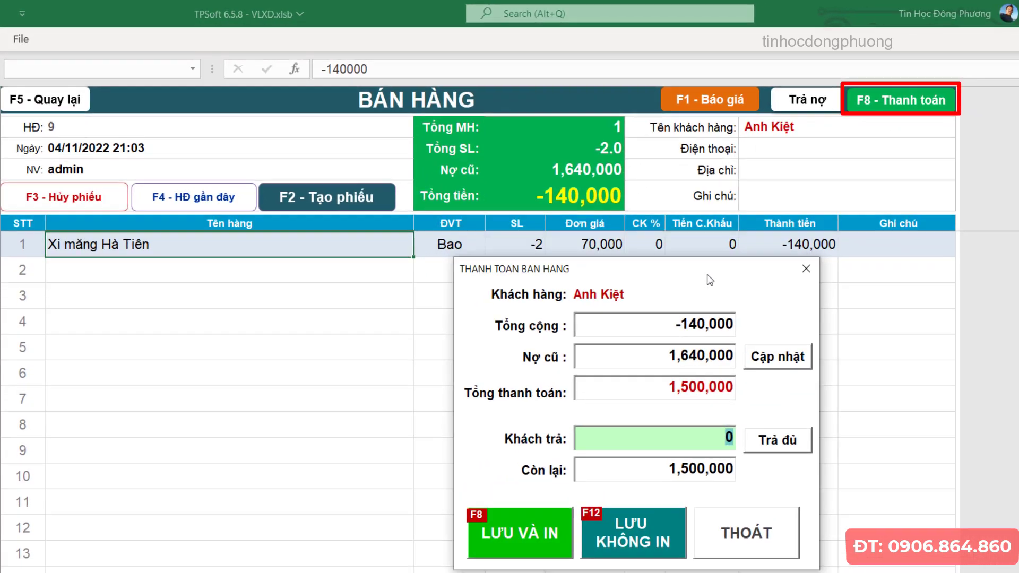
- Confirm 1,640,000 old debt, -140,000 total, 1,500,000 due and 0 paid, then save without printing
left_click(673, 363)
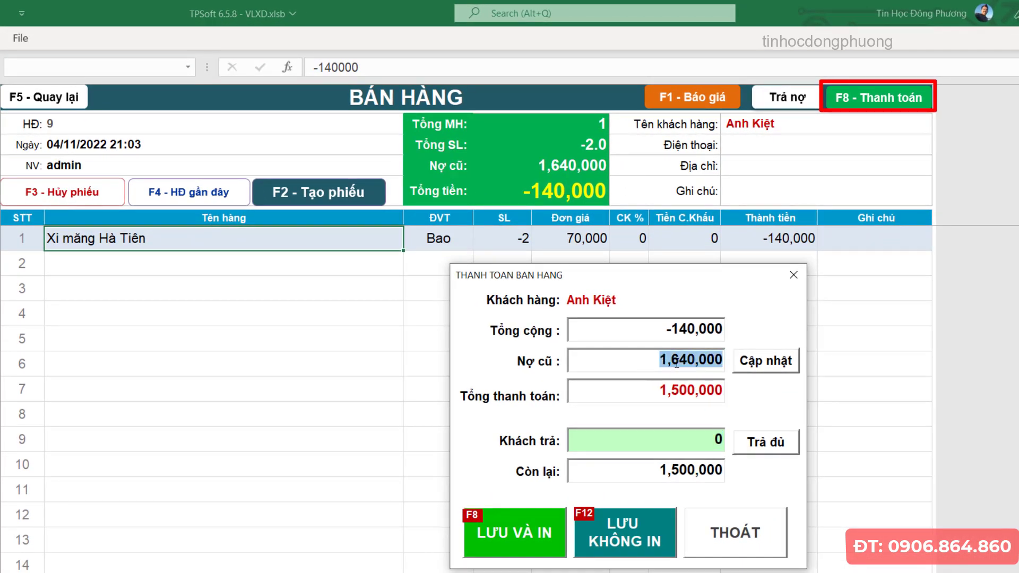
left_click(628, 338)
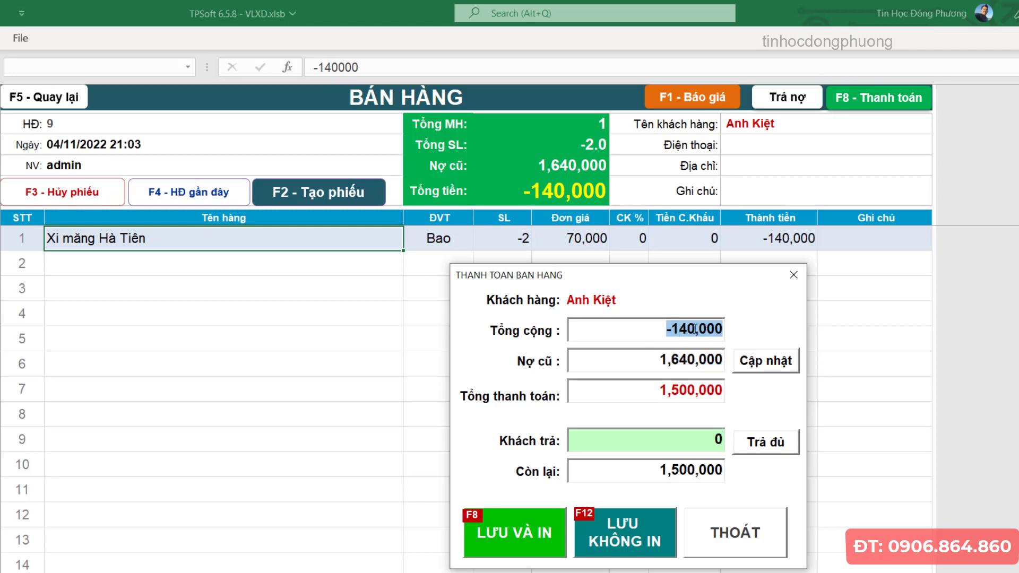
left_click(630, 400)
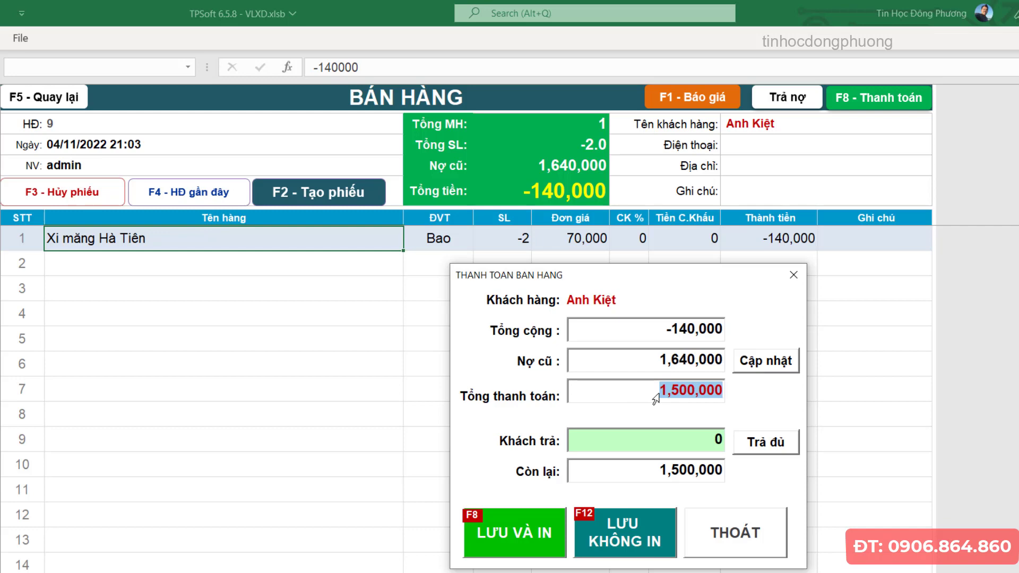
left_click(711, 449)
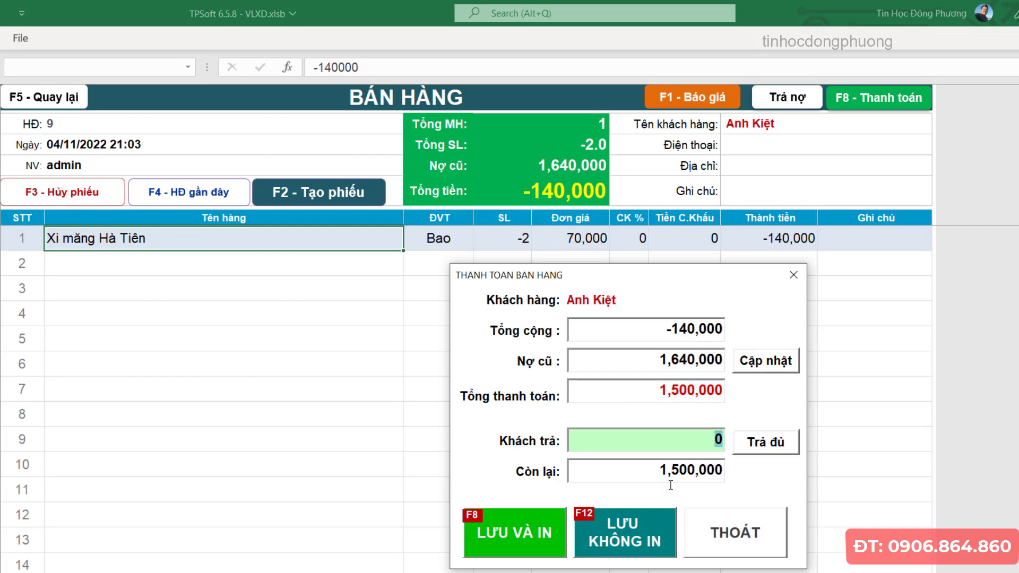
left_click(625, 524)
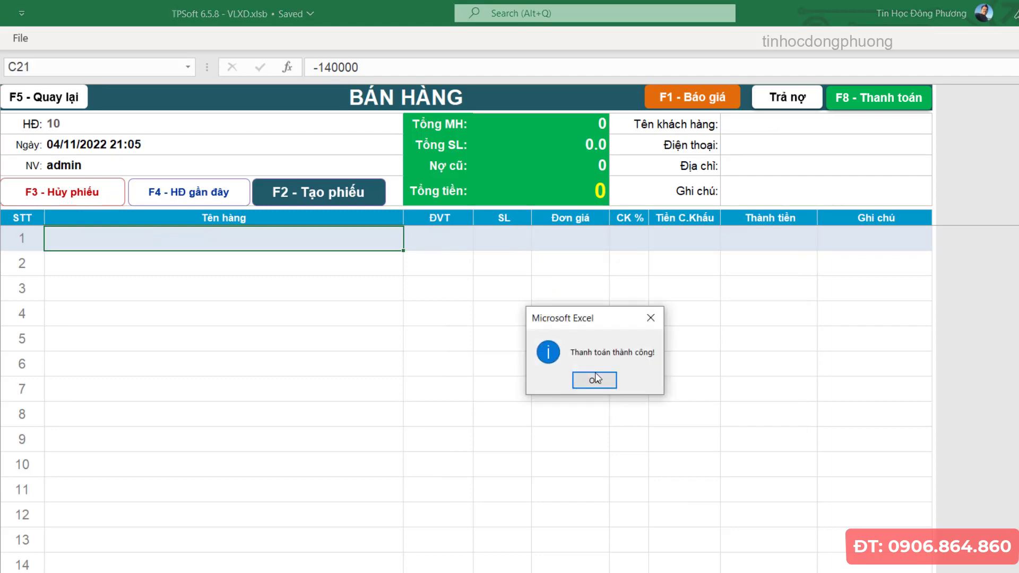
left_click(590, 378)
- Look over blank invoice 10 and return to the TPSoft main menu with F5
left_click(783, 240)
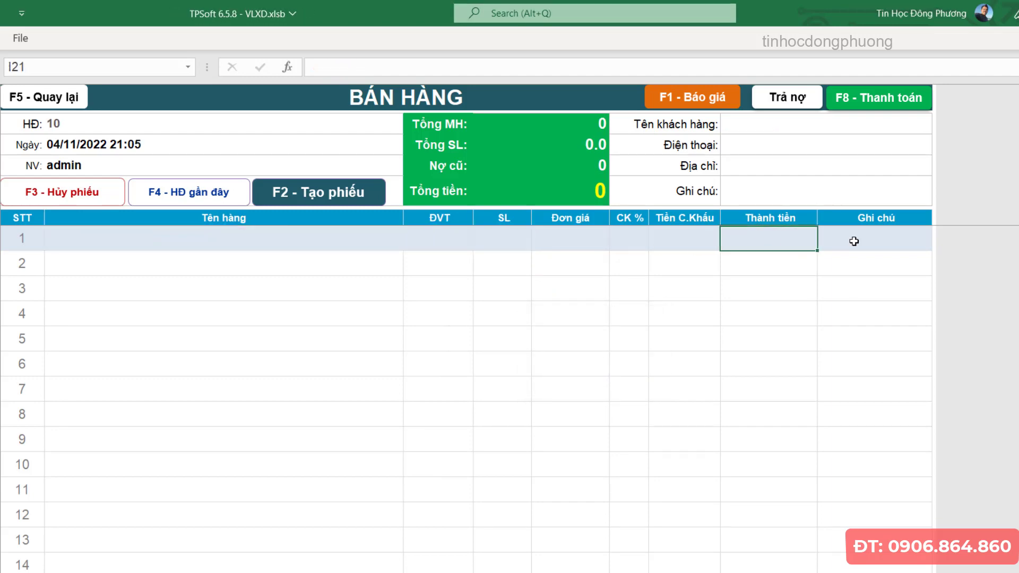
left_click(854, 242)
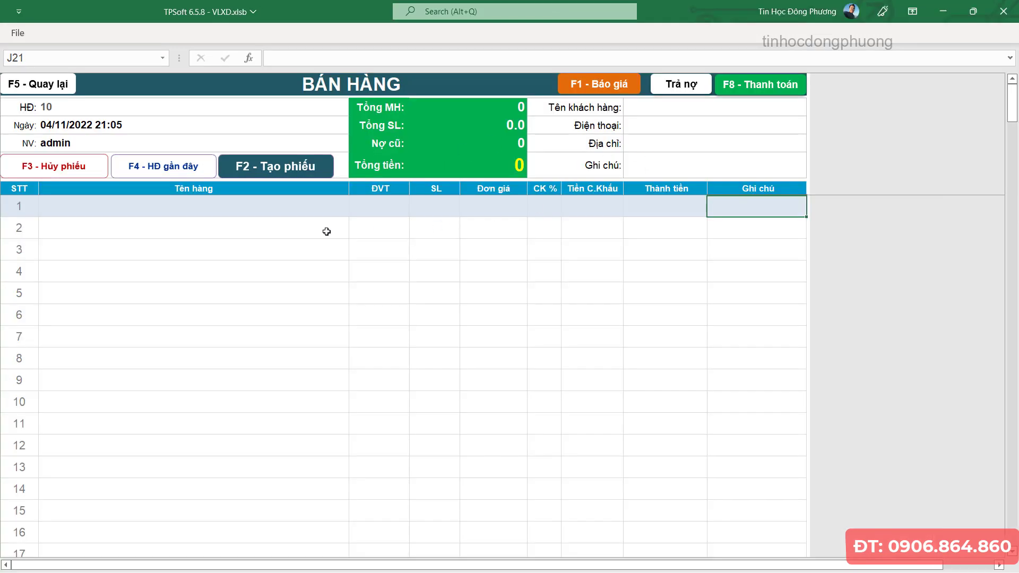
left_click(326, 231)
left_click(317, 208)
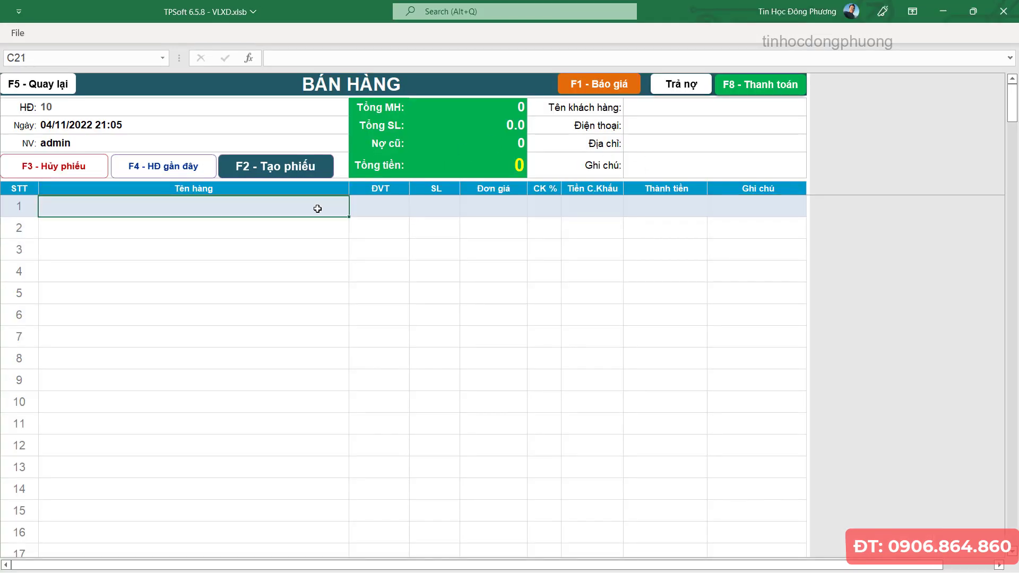
left_click(312, 245)
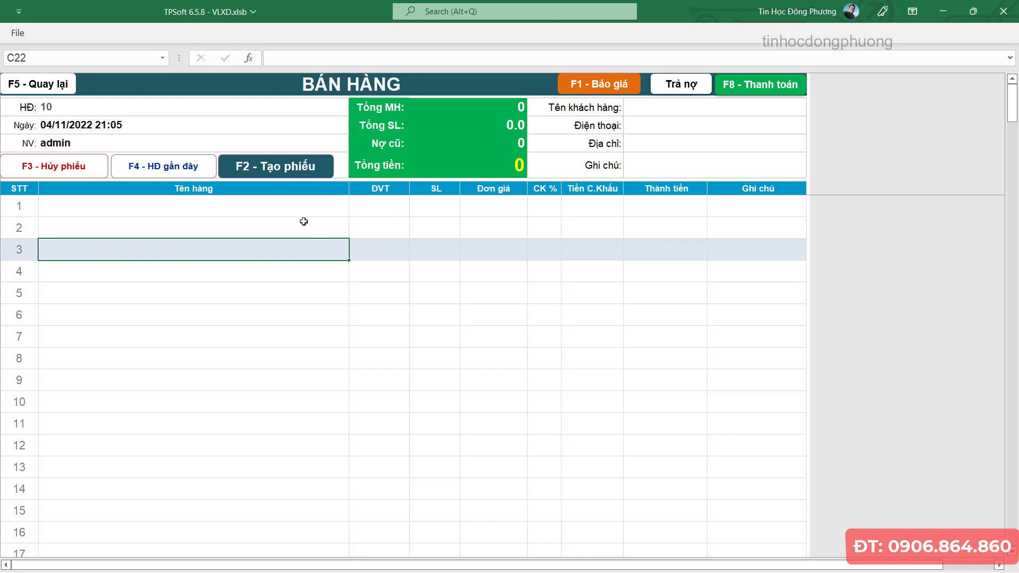
left_click(303, 222)
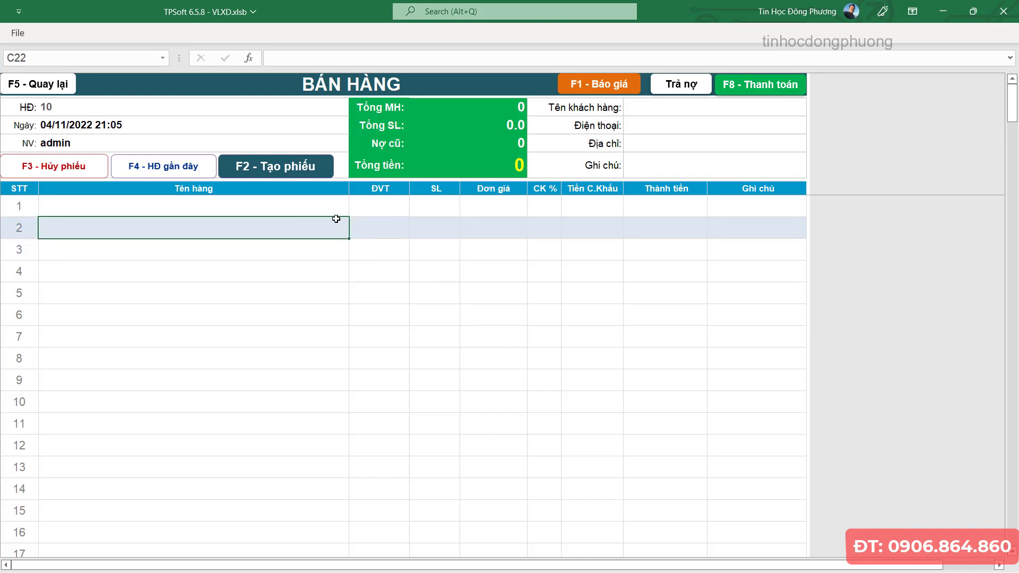
left_click(388, 233)
left_click(495, 222)
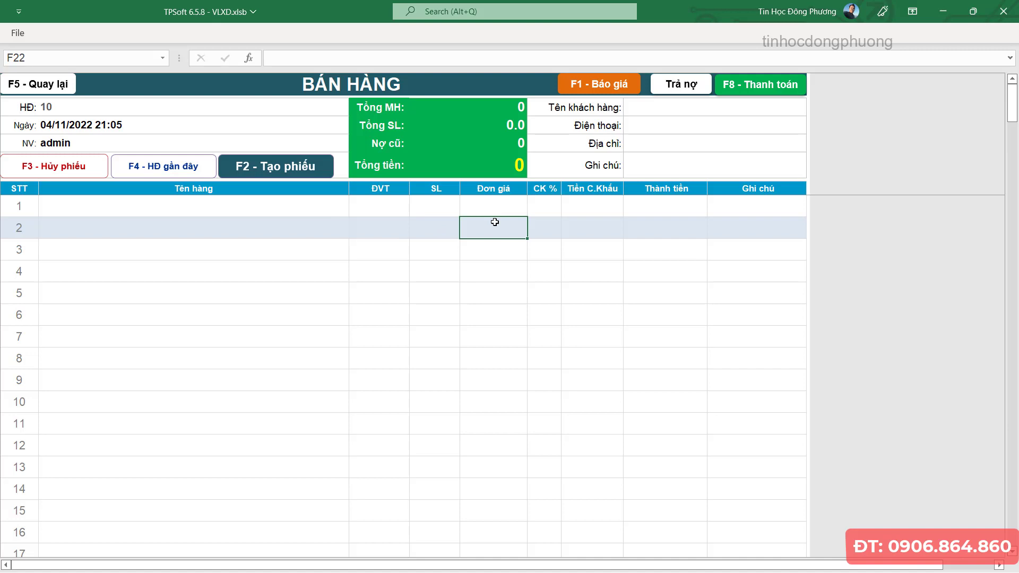
left_click(537, 249)
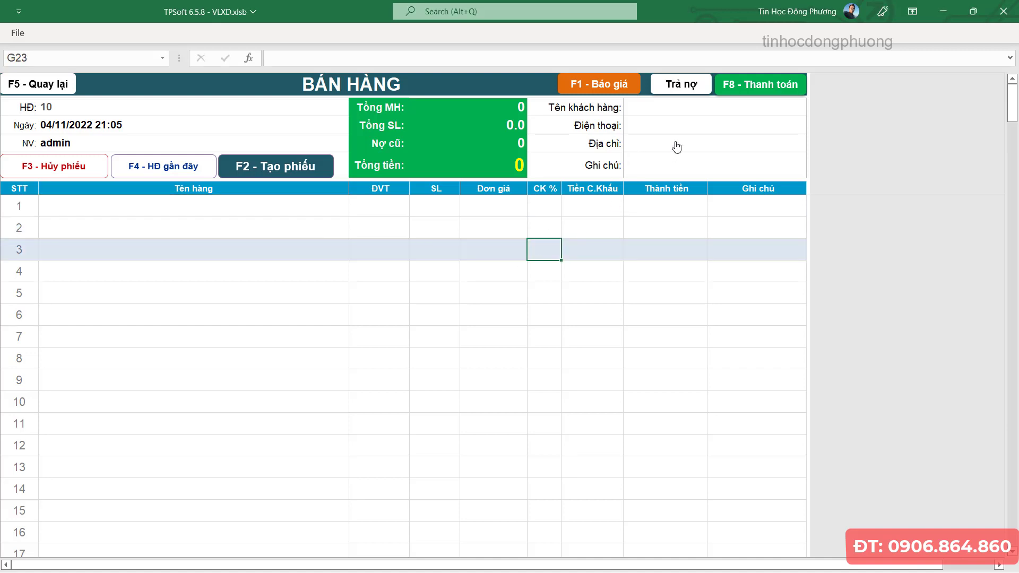
left_click(584, 219)
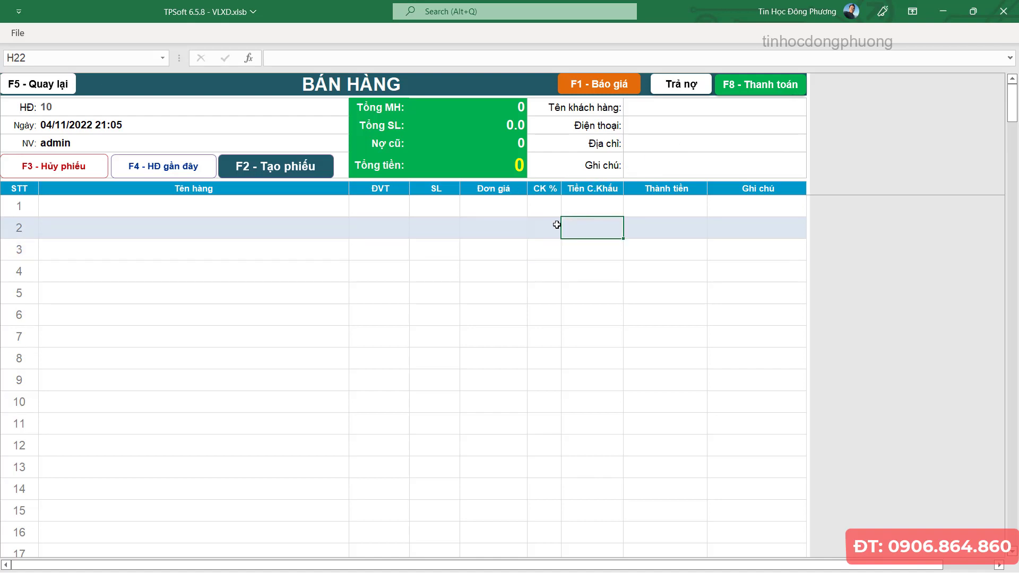
left_click(335, 222)
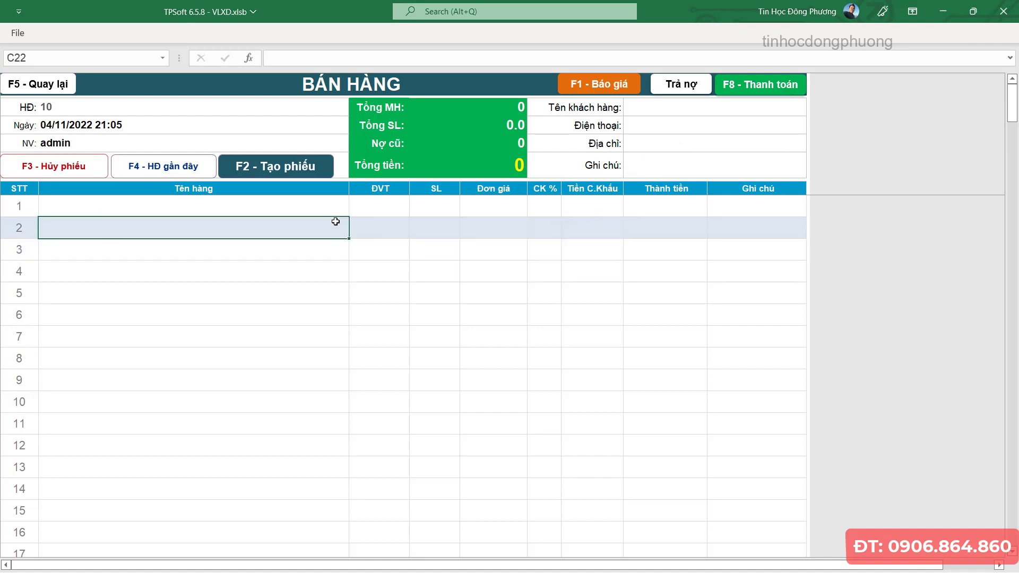
key("F5")
- Start a NHẬP HÀNG receipt with a chosen supplier, then exit to the main menu without adding items
left_click(514, 279)
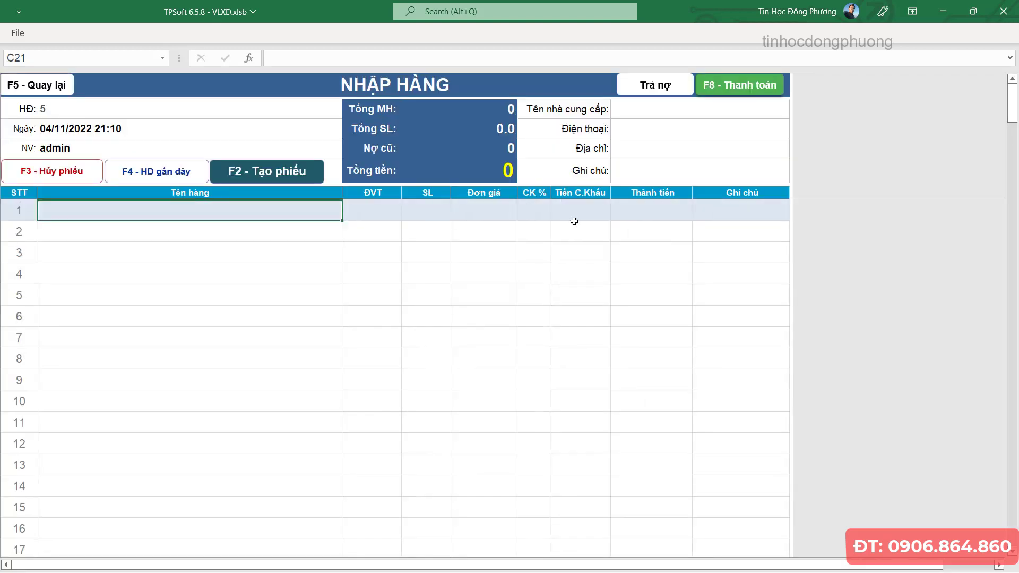
left_click(661, 134)
double_click(430, 207)
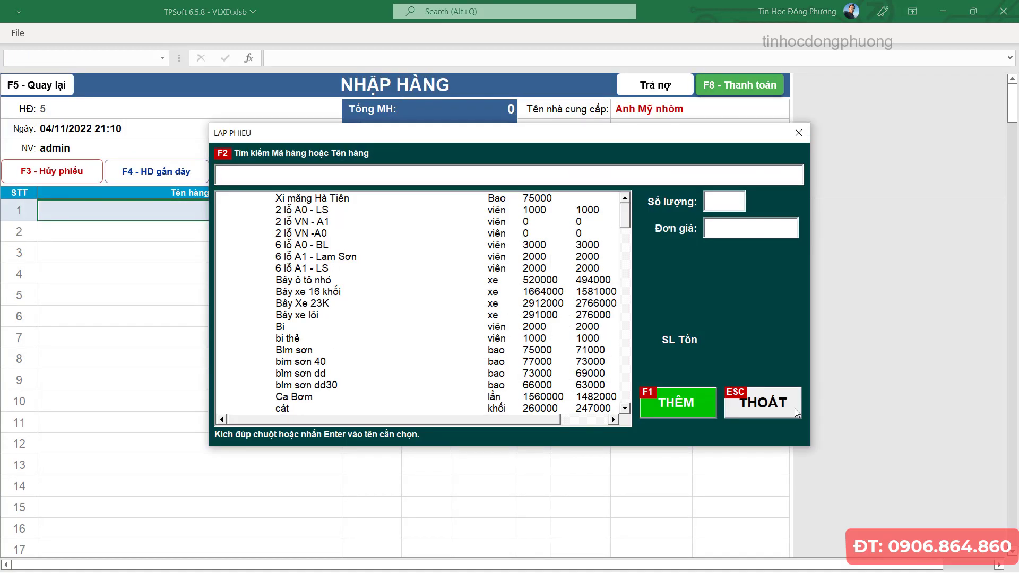
left_click(785, 411)
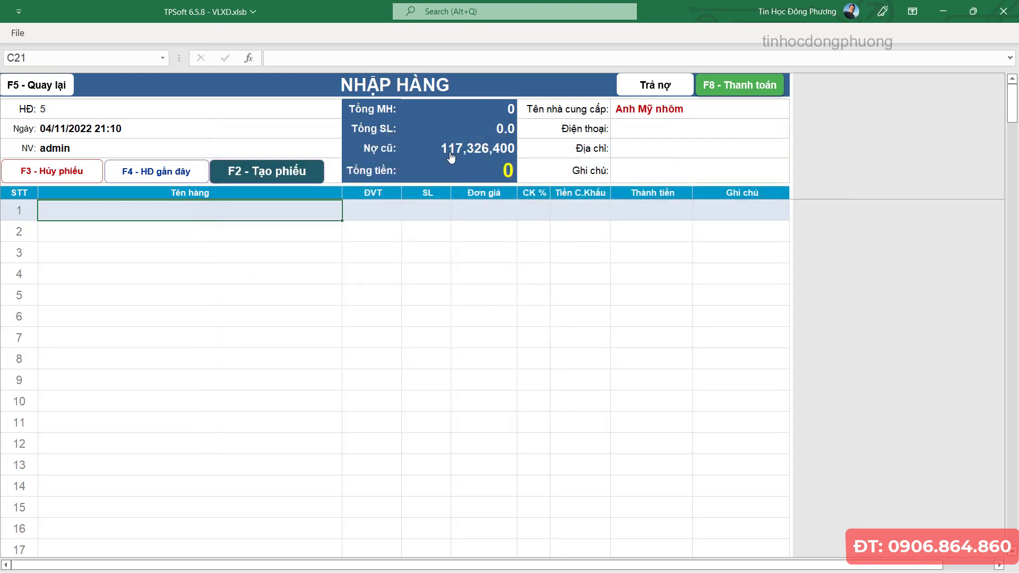
left_click(75, 83)
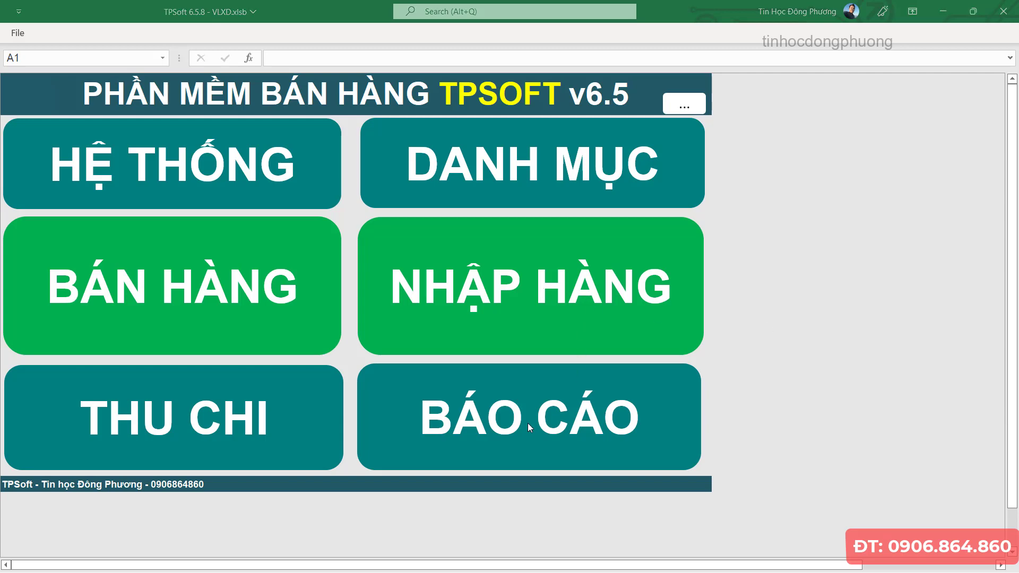
- Open the sales invoice report and set its date range to 01/11/22 through 04/11/22
left_click(527, 422)
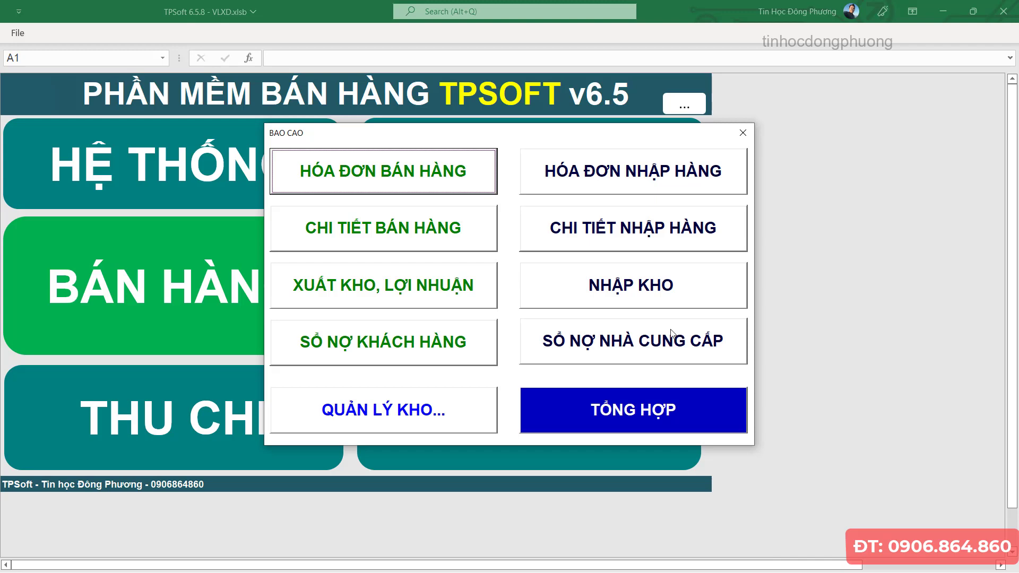
left_click(361, 172)
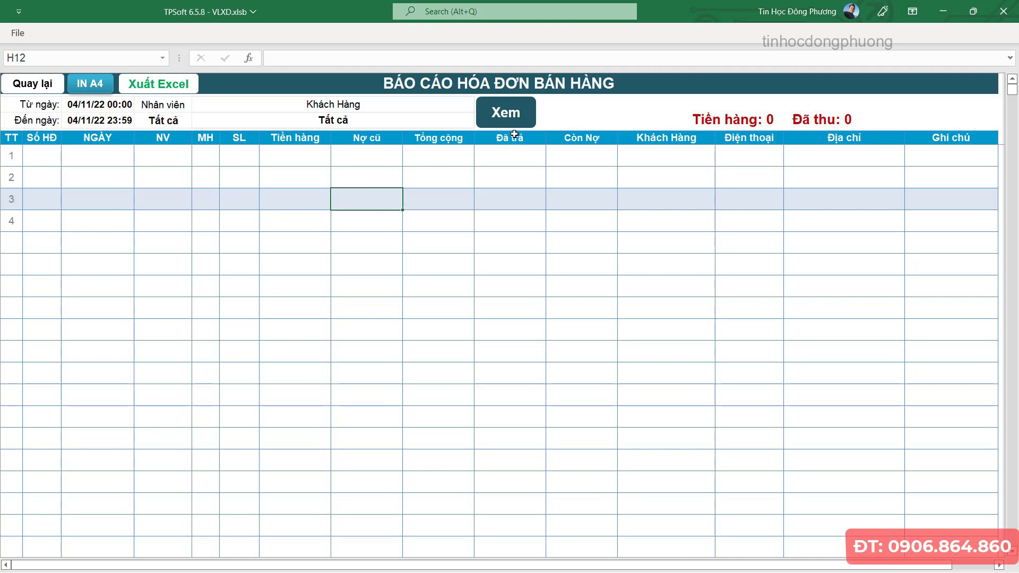
left_click(109, 121)
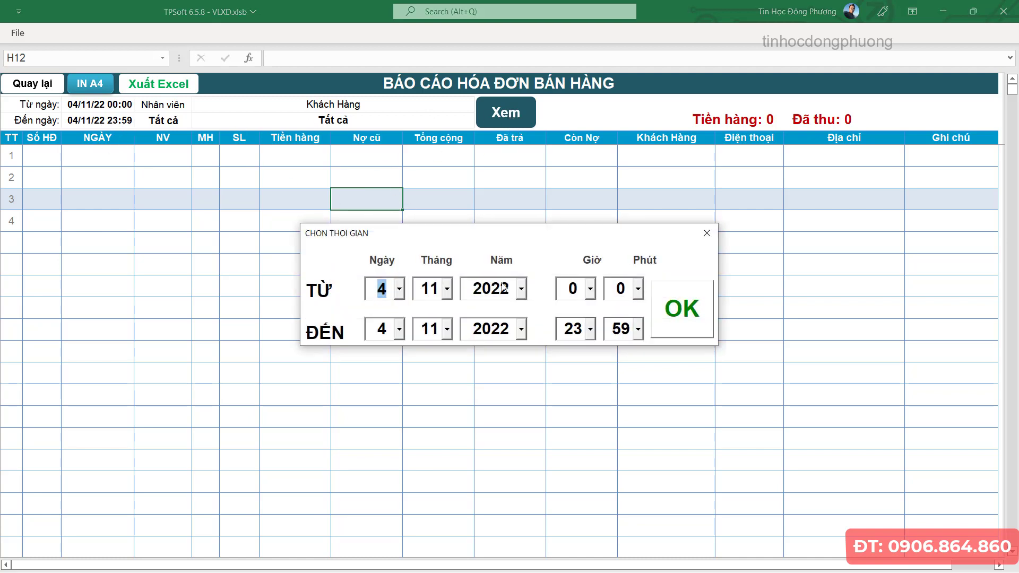
left_click(399, 289)
scroll(398, 329, "up", 1)
left_click(403, 312)
left_click(684, 309)
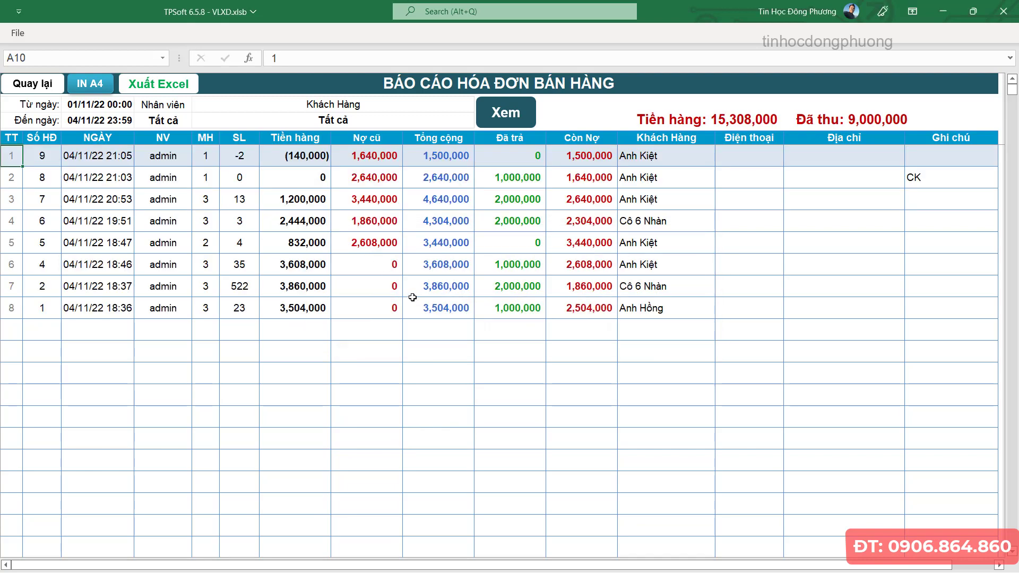
- Review invoice amounts: last invoice's item count, invoice 6's 4,304,000 total, invoice 4's customer and debt
left_click(205, 308)
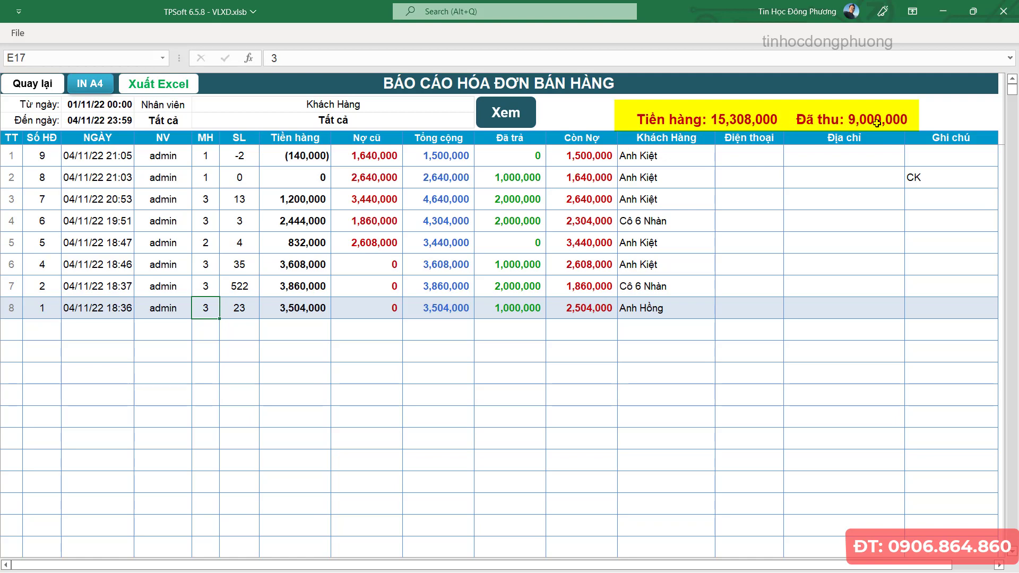
left_click(438, 221)
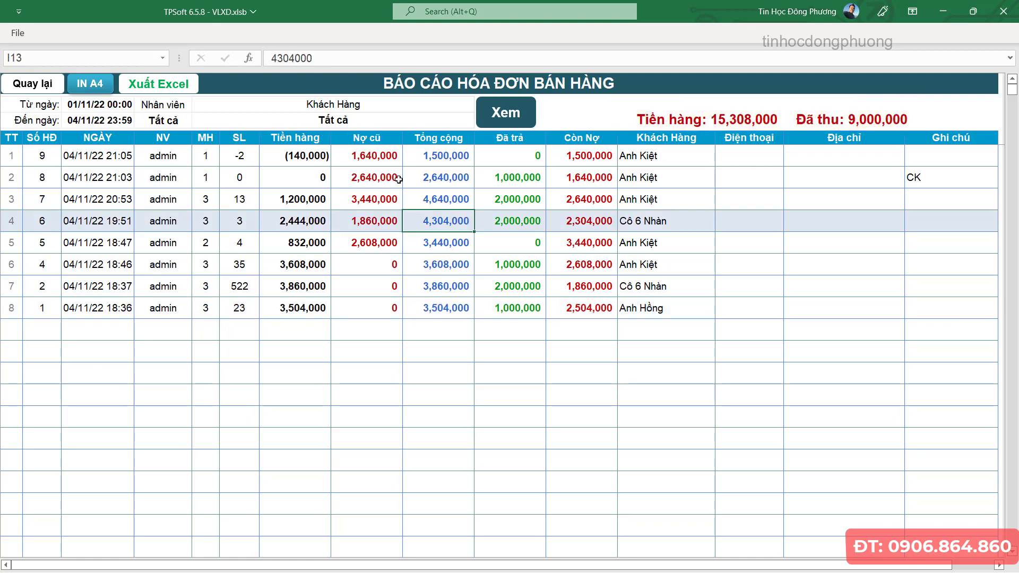
left_click(479, 241)
left_click(633, 265)
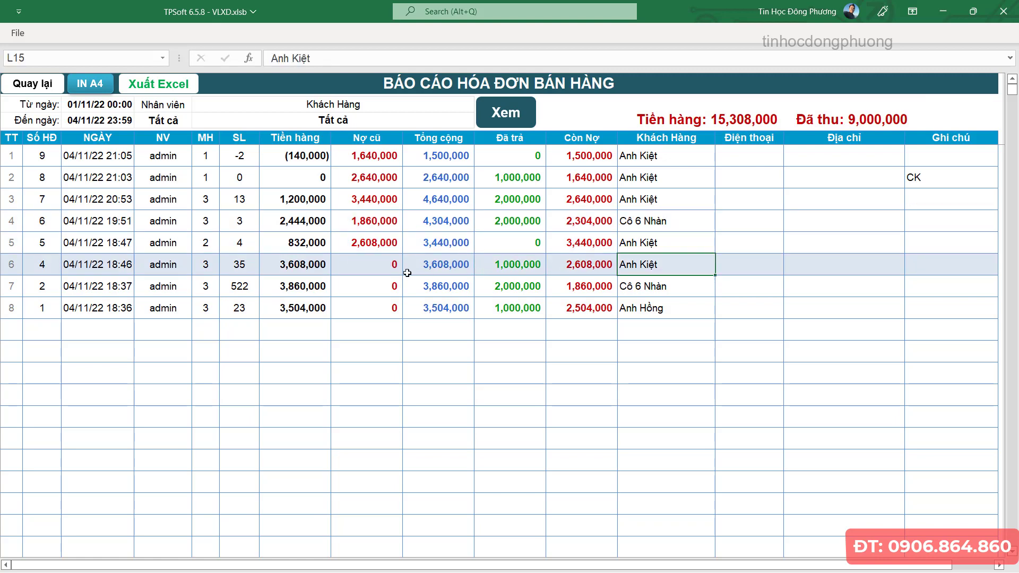
left_click(602, 273)
left_click(650, 268)
- Filter the invoice report to the searched customer's invoices
left_click(347, 121)
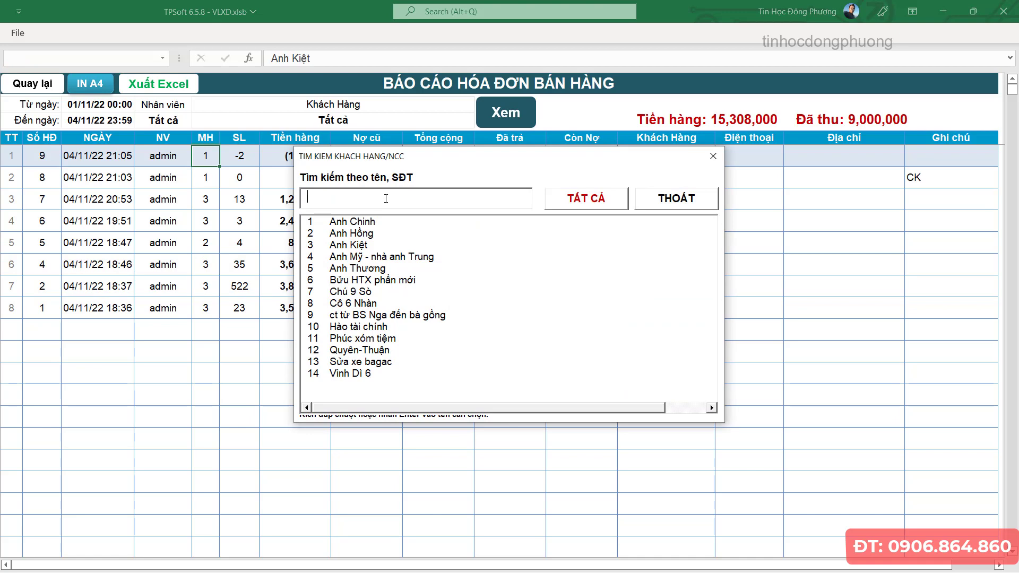
type("kiety")
key("BackSpace")
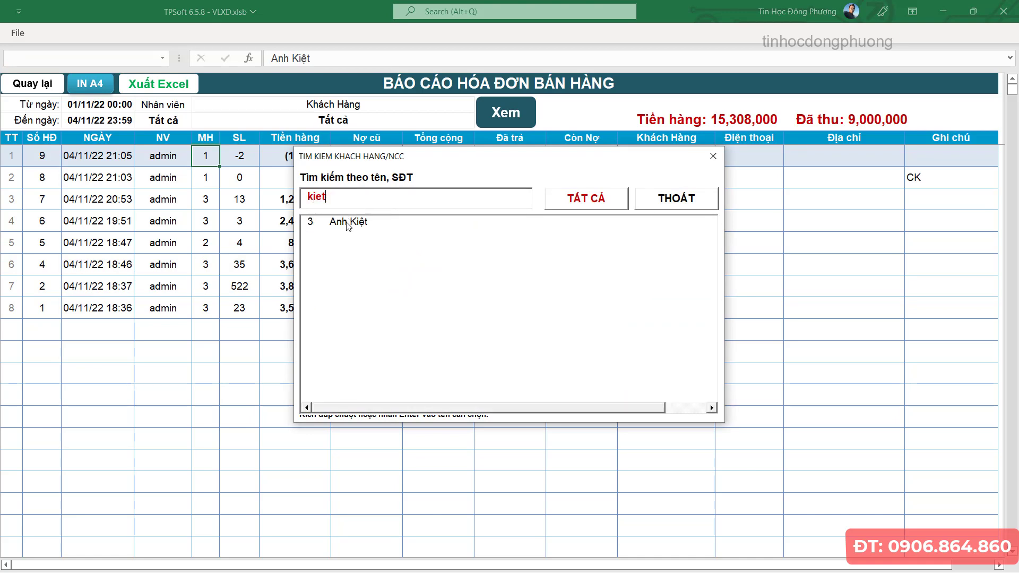
double_click(340, 223)
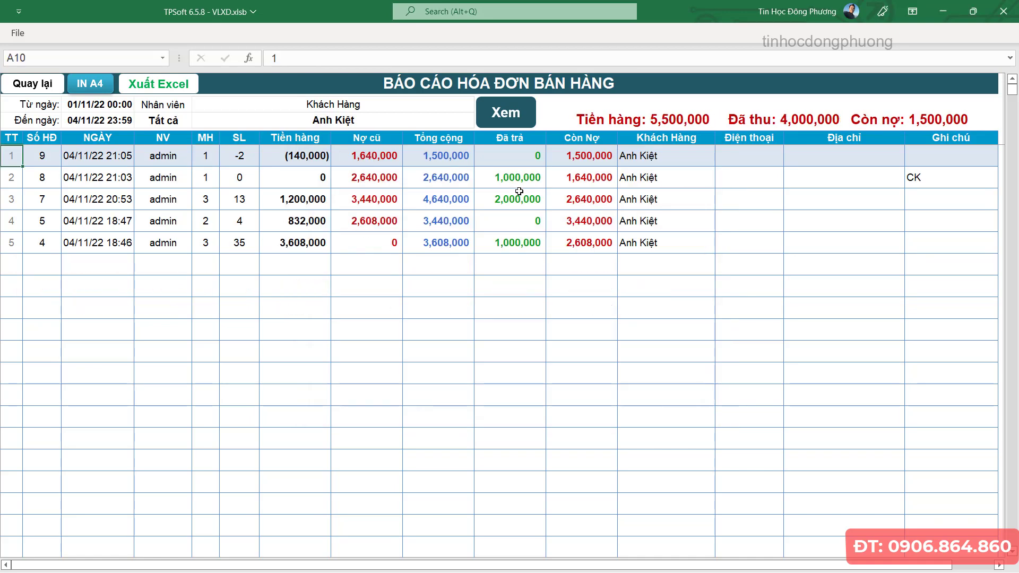
- Review invoice 4: goods 3,608,000, payment 1,000,000, remaining debt 2,608,000; invoice 5 total 3,440,000
left_click(462, 216)
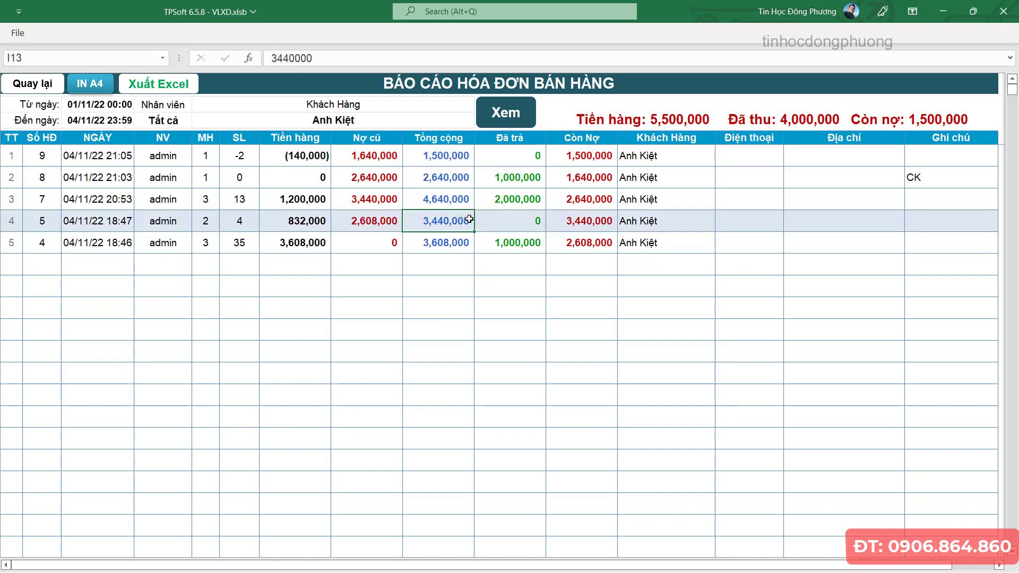
left_click(440, 247)
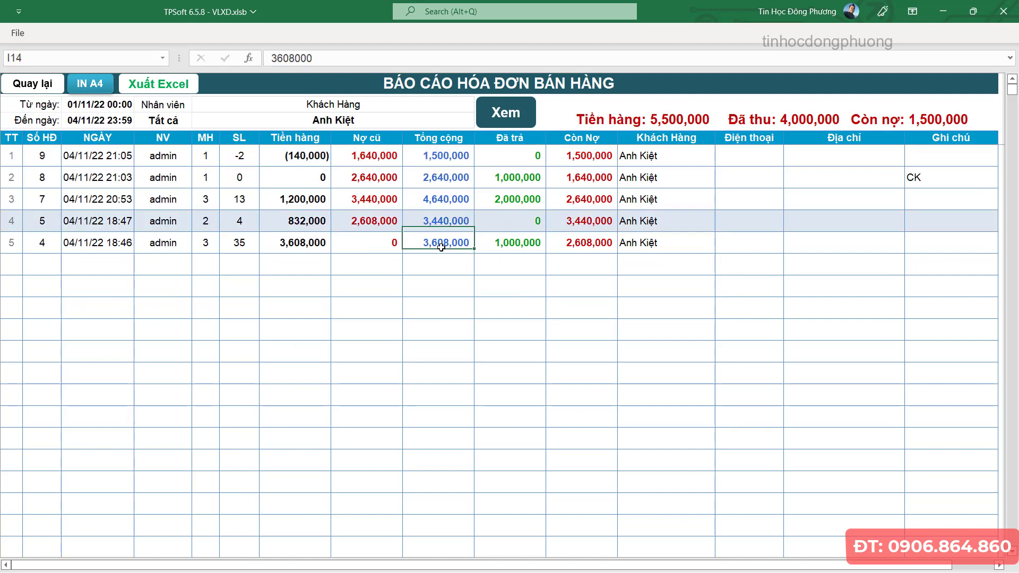
left_click(500, 242)
left_click(574, 240)
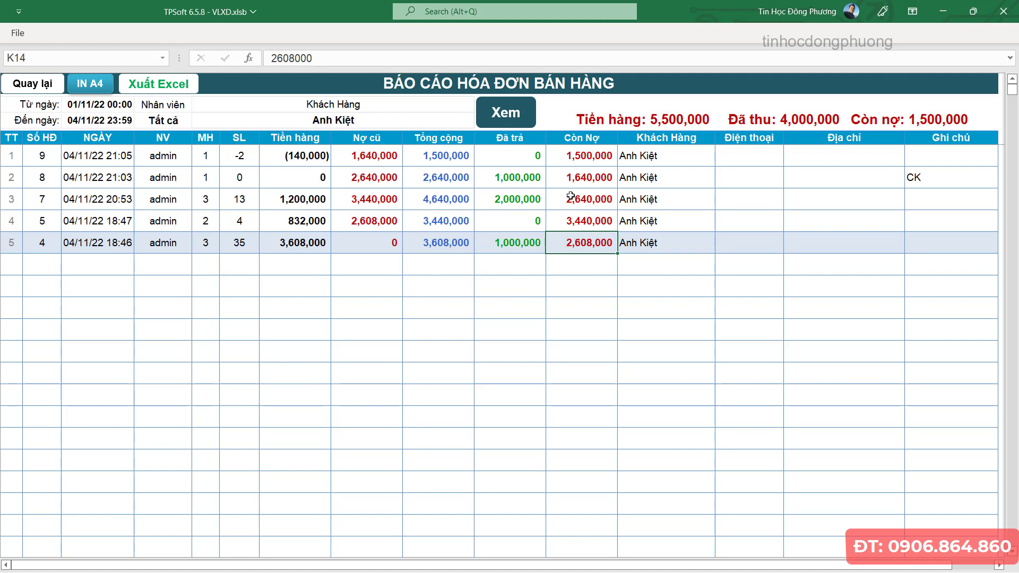
left_click(487, 247)
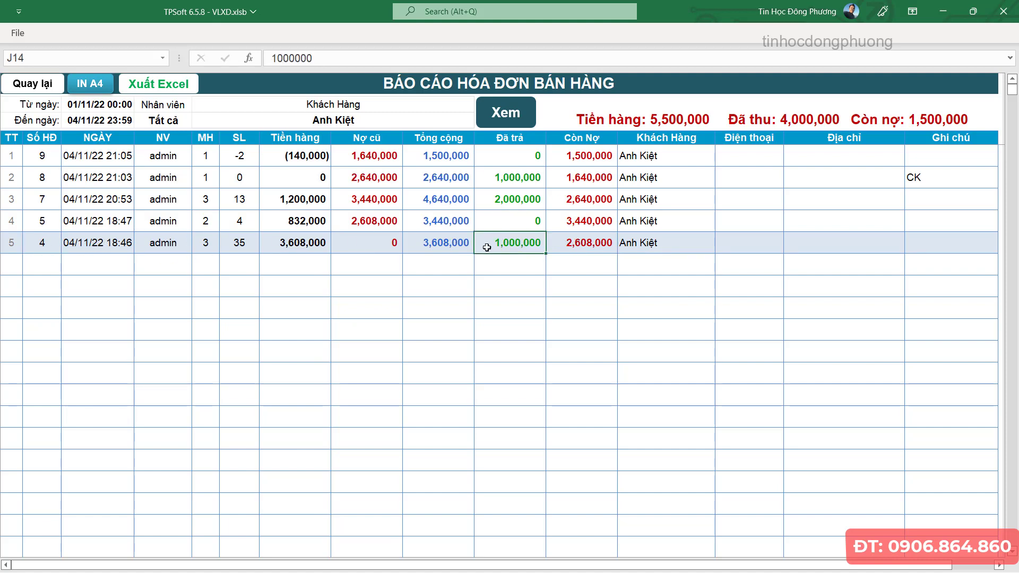
left_click(300, 243)
left_click(503, 247)
left_click(567, 247)
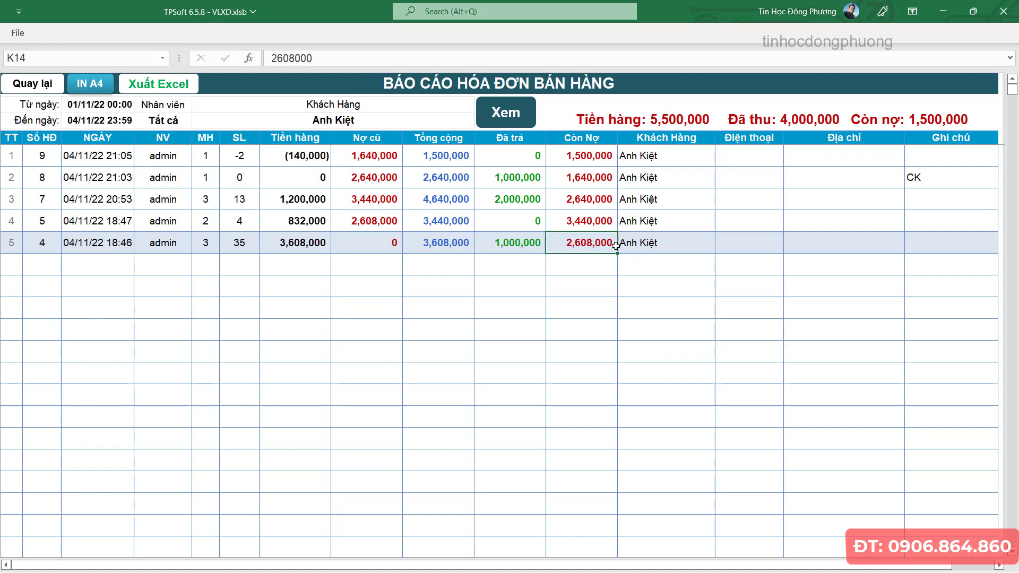
- Trace debt carry-over: invoice 5's unpaid 832,000 goods leaving 3,440,000, latest invoice remaining 1,500,000
left_click(361, 223)
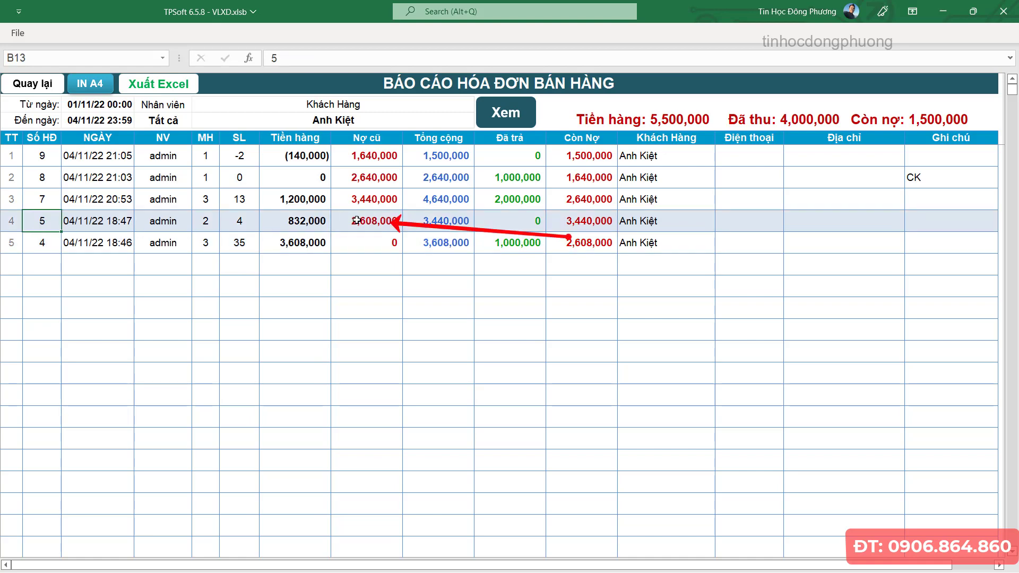
left_click(304, 221)
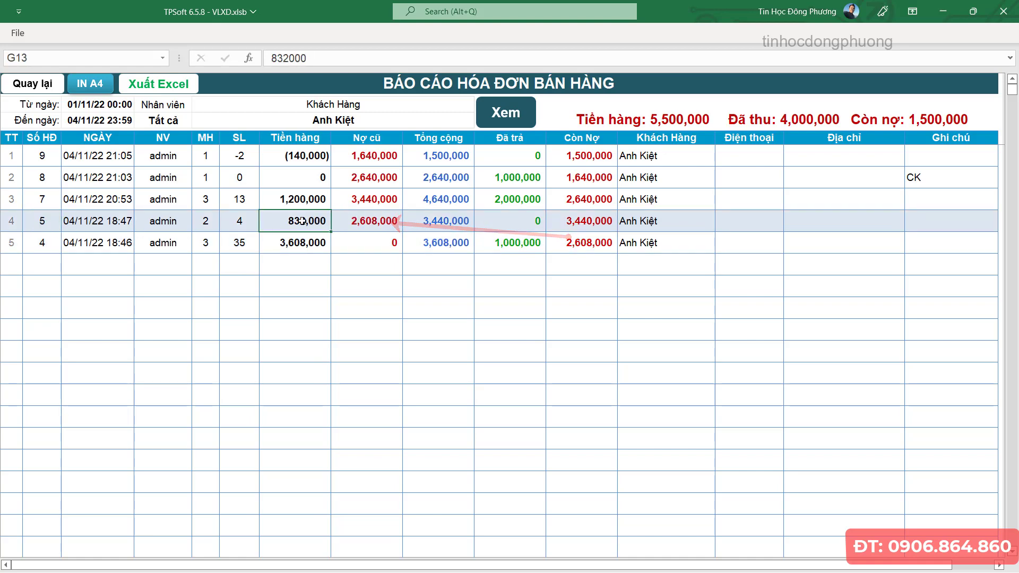
left_click(522, 222)
left_click(578, 230)
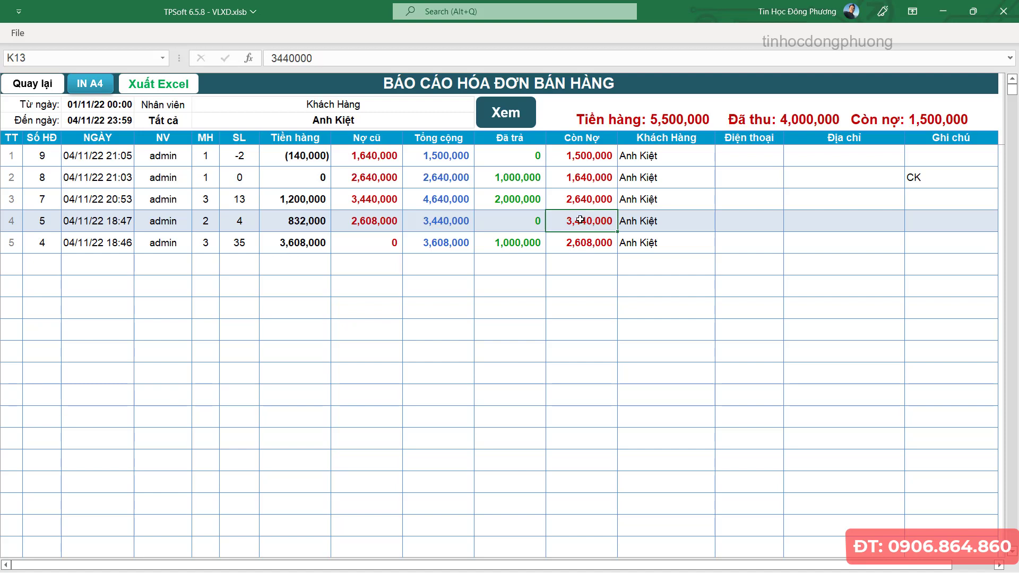
left_click(379, 200)
left_click(582, 221)
left_click(595, 162)
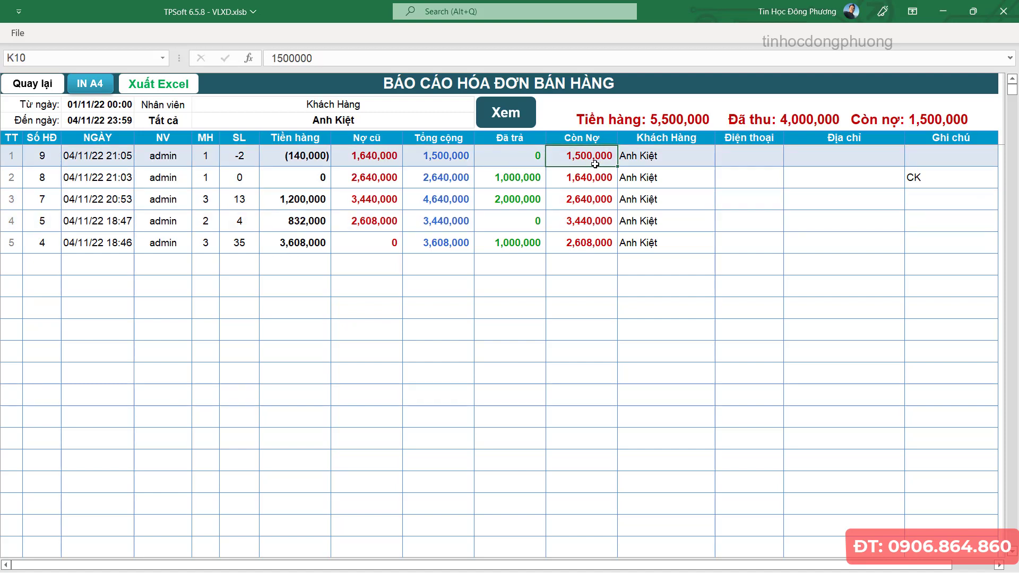
- Recheck the latest 1,500,000 balance against summary totals, then return to the report choices
left_click(51, 157)
left_click(523, 156)
left_click(590, 160)
left_click(587, 196)
left_click(597, 157)
left_click(26, 87)
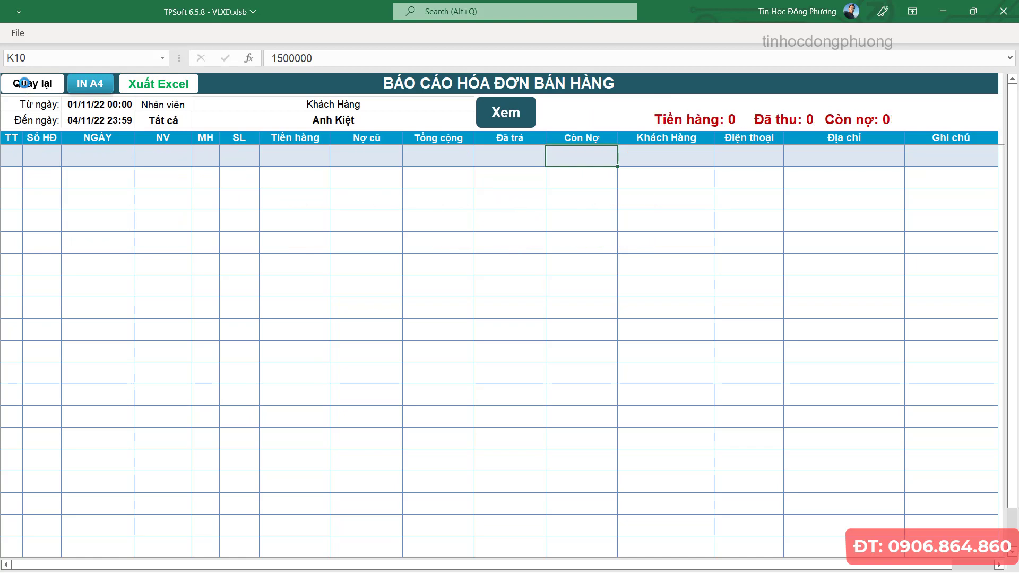
left_click(531, 404)
- Open the detailed sales report and set its date range to 01/11/22 through 04/11/22
left_click(422, 236)
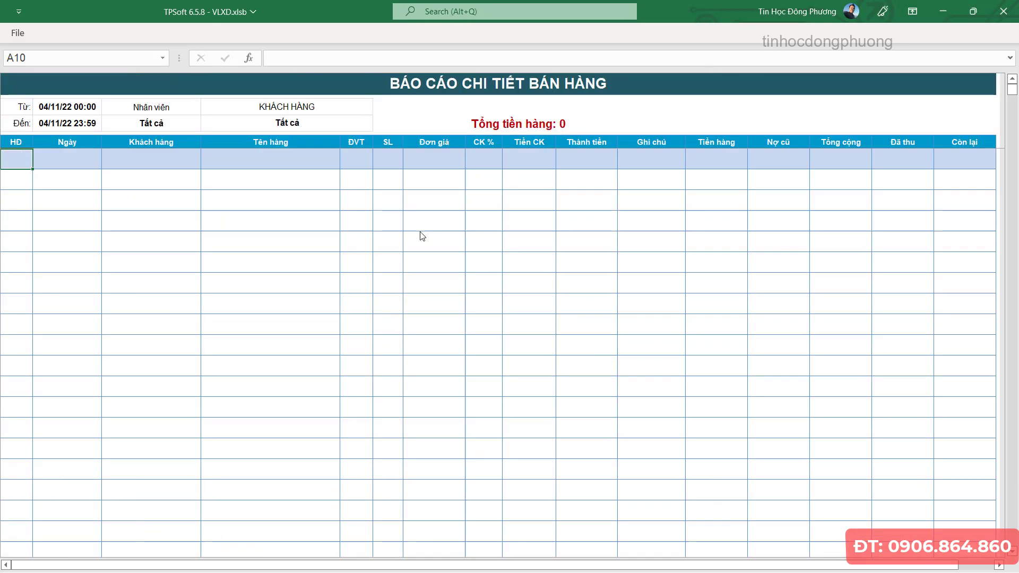
left_click(278, 163)
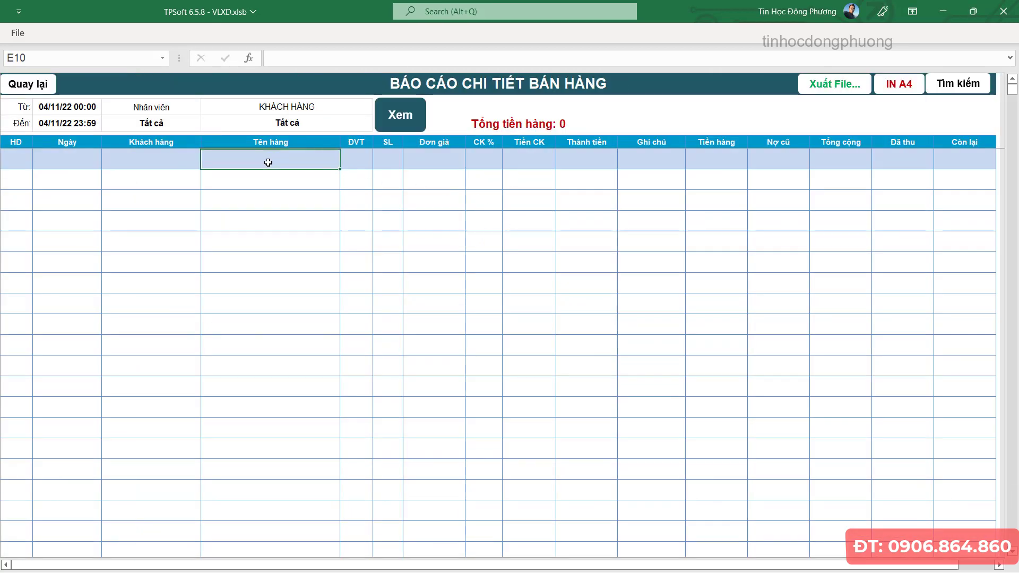
left_click(79, 125)
left_click(400, 294)
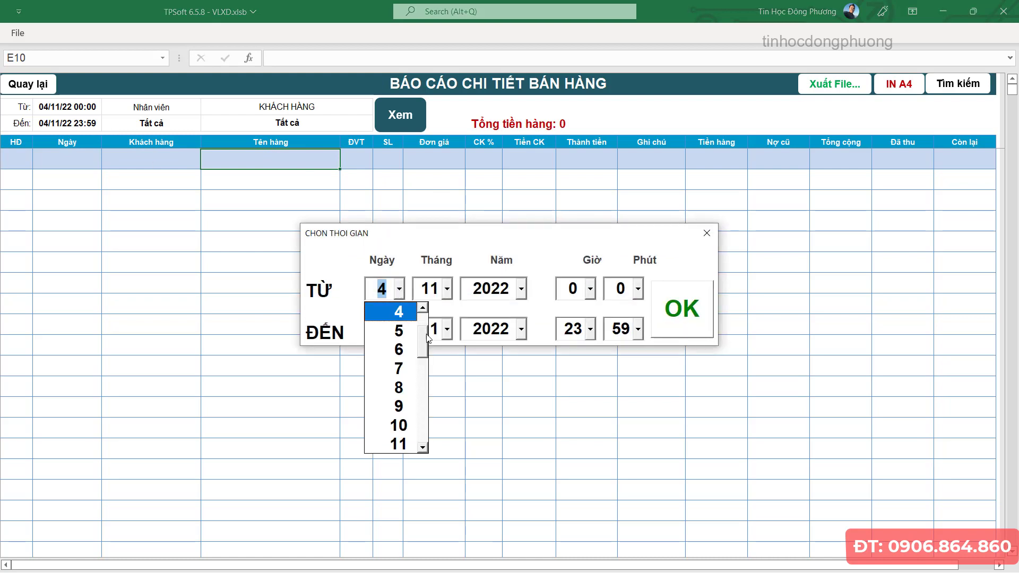
scroll(400, 310, "up", 1)
scroll(400, 311, "up", 2)
key("Escape")
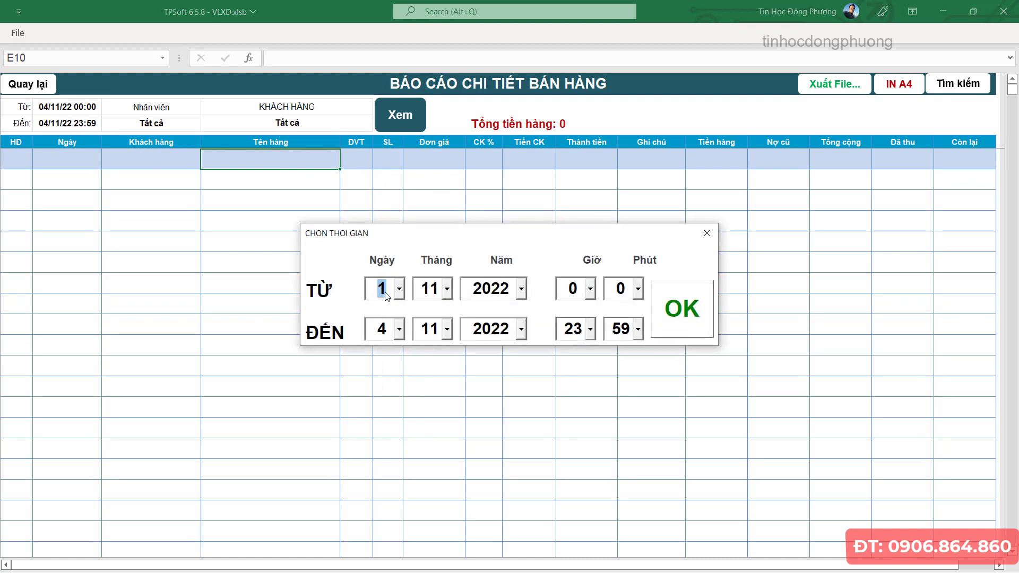
left_click(685, 310)
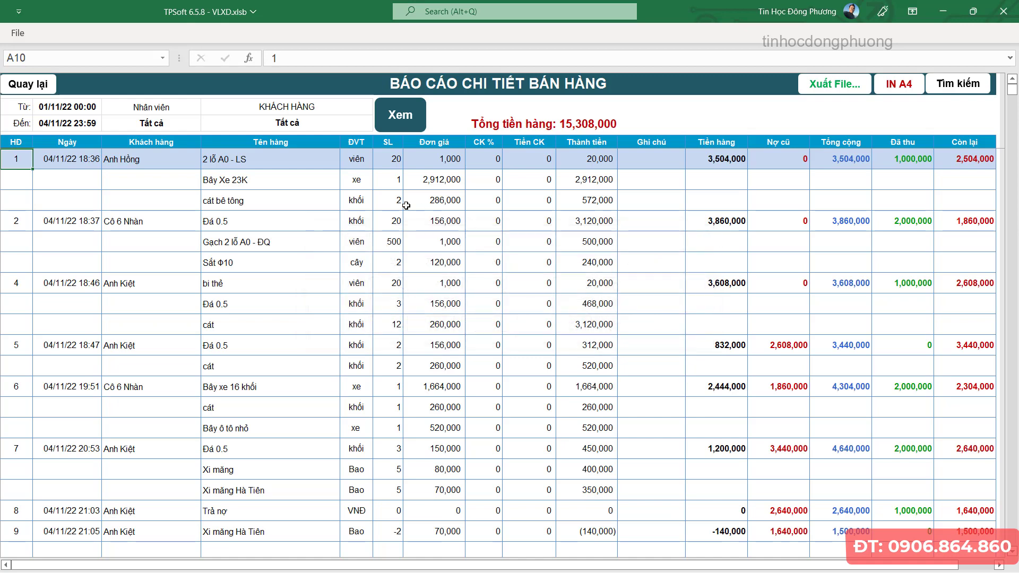
- Review invoice 1: date, customer, three items including Bây Xe 23K, old debt, payment, remaining 2,504,000
left_click(257, 179)
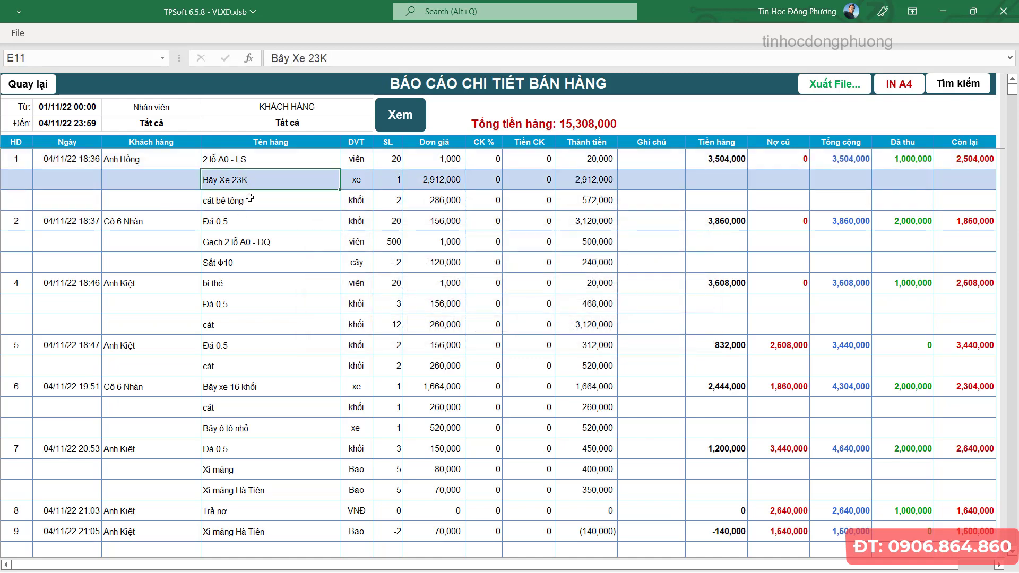
left_click(175, 158)
left_click(77, 160)
left_click(159, 160)
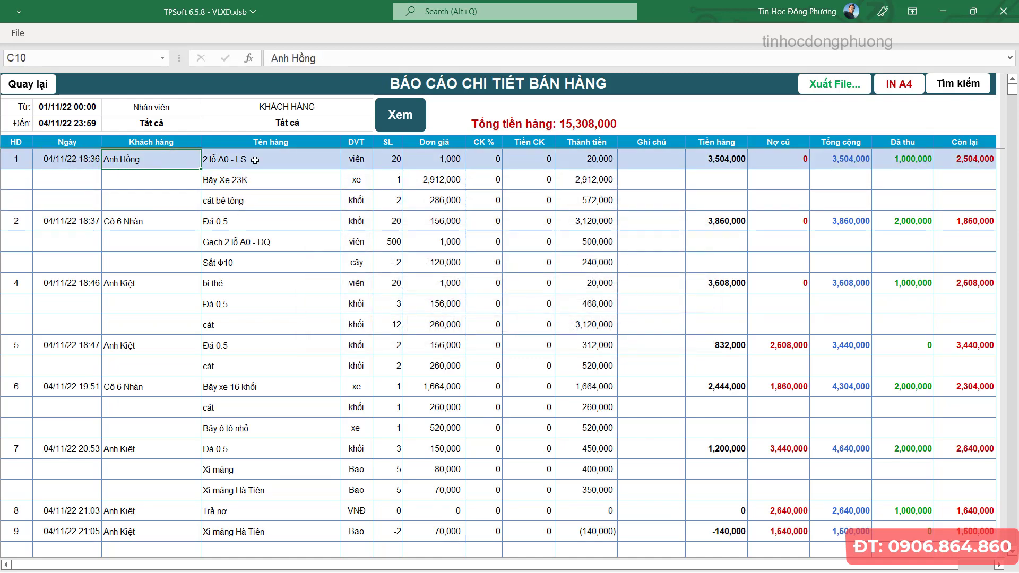
left_click_drag(255, 160, 256, 199)
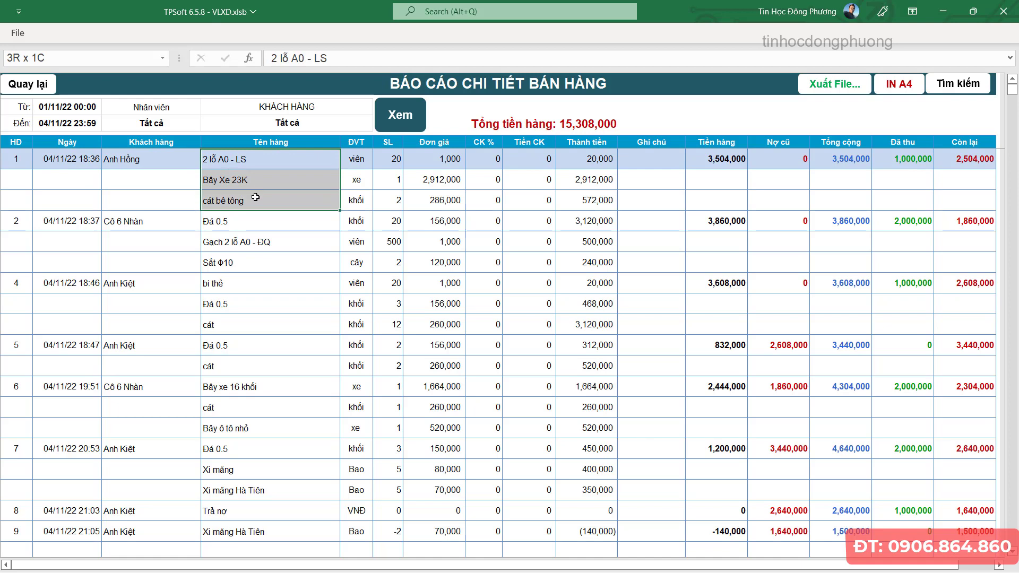
left_click(727, 157)
left_click(775, 159)
left_click(839, 159)
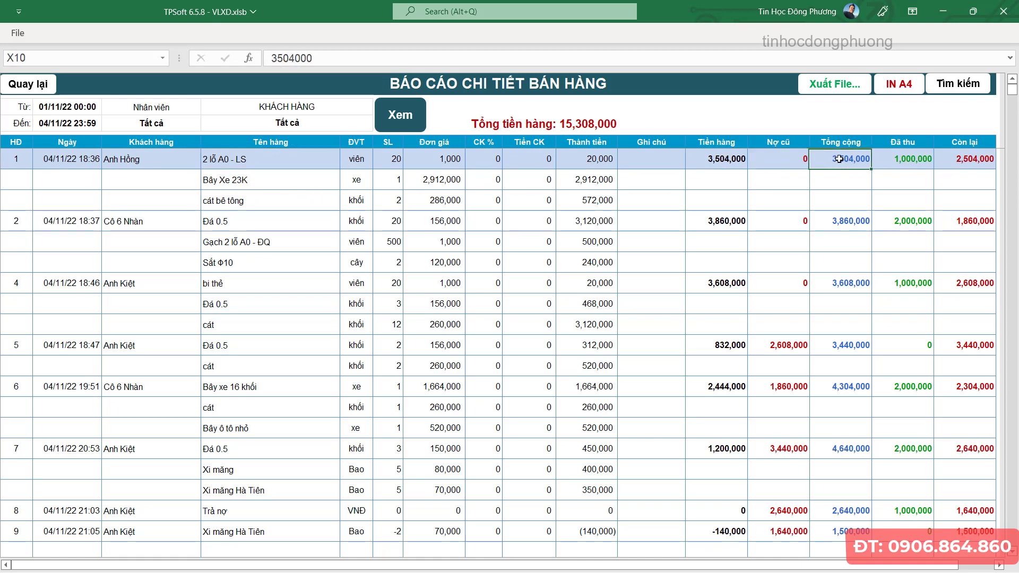
left_click(902, 160)
left_click(977, 162)
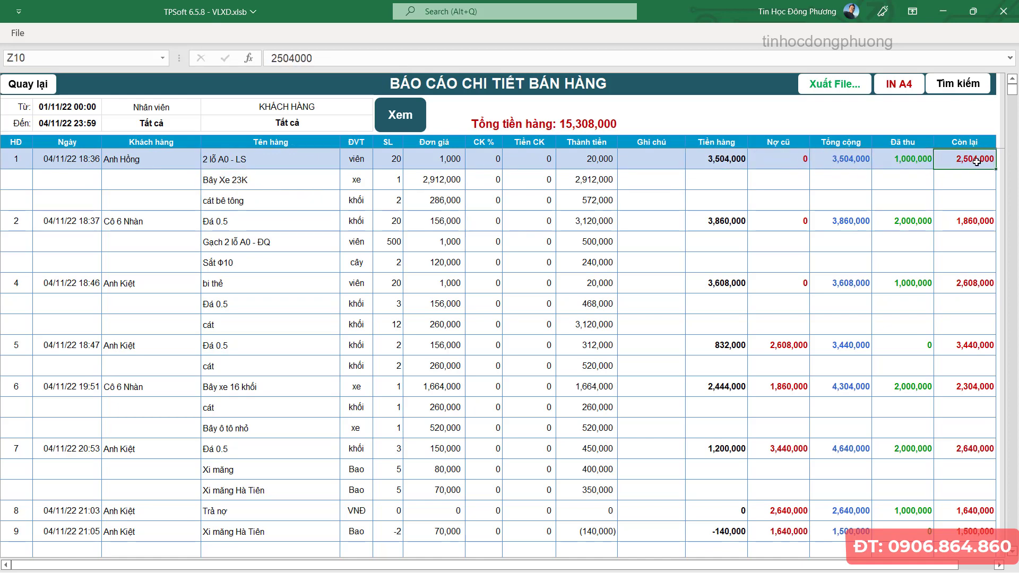
left_click(291, 124)
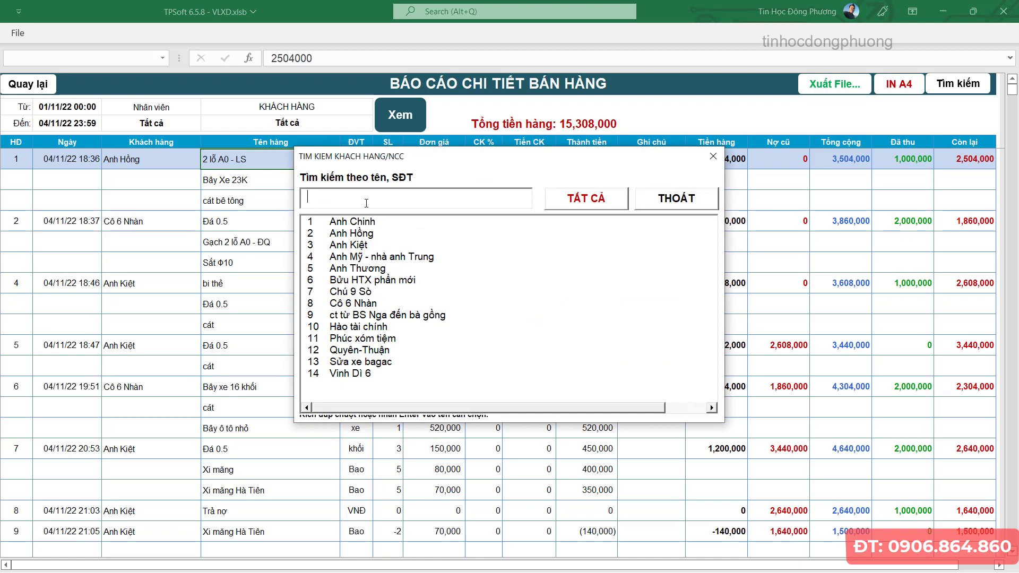
type("kiet")
double_click(356, 228)
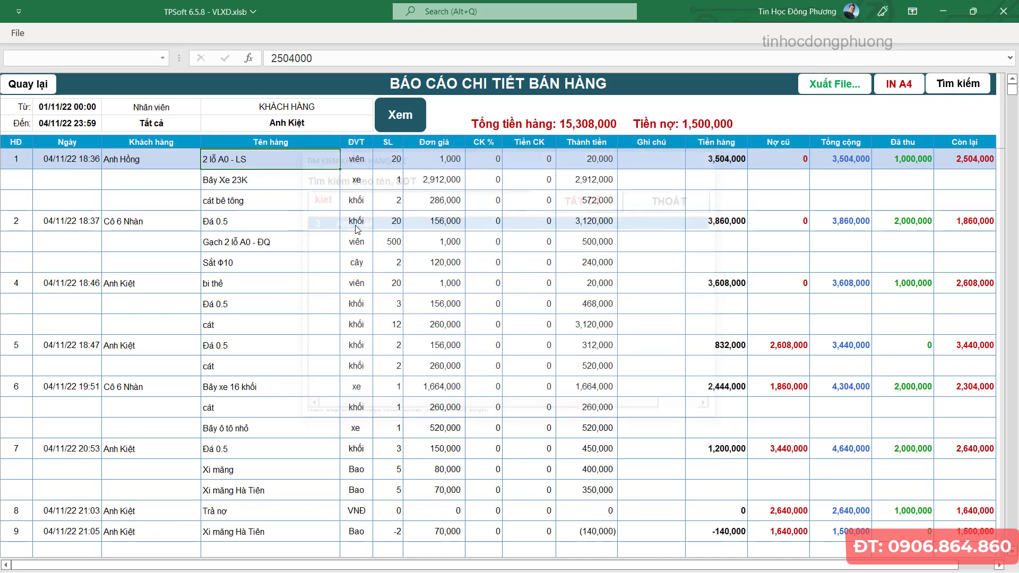
left_click(476, 241)
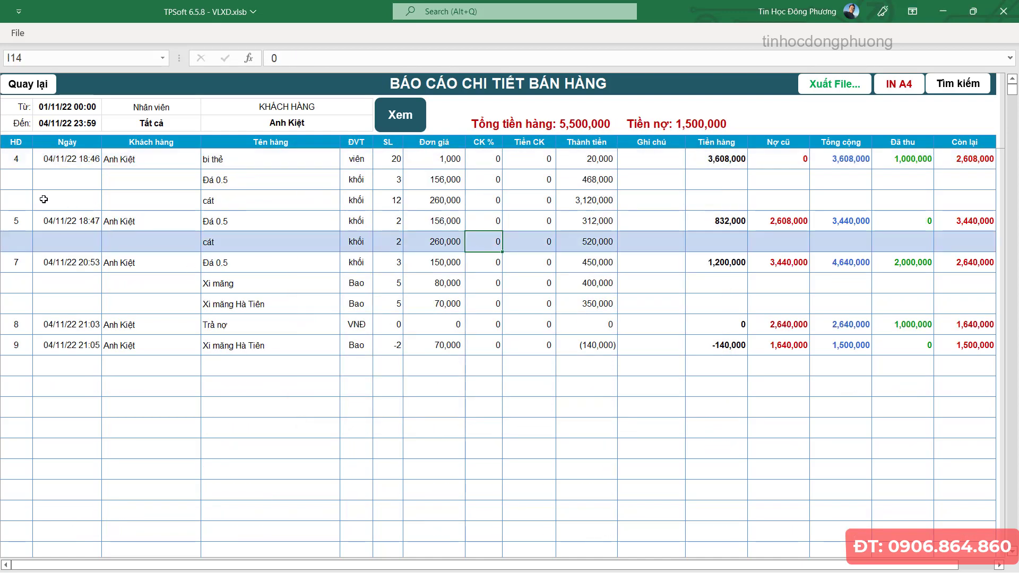
left_click_drag(19, 162, 21, 340)
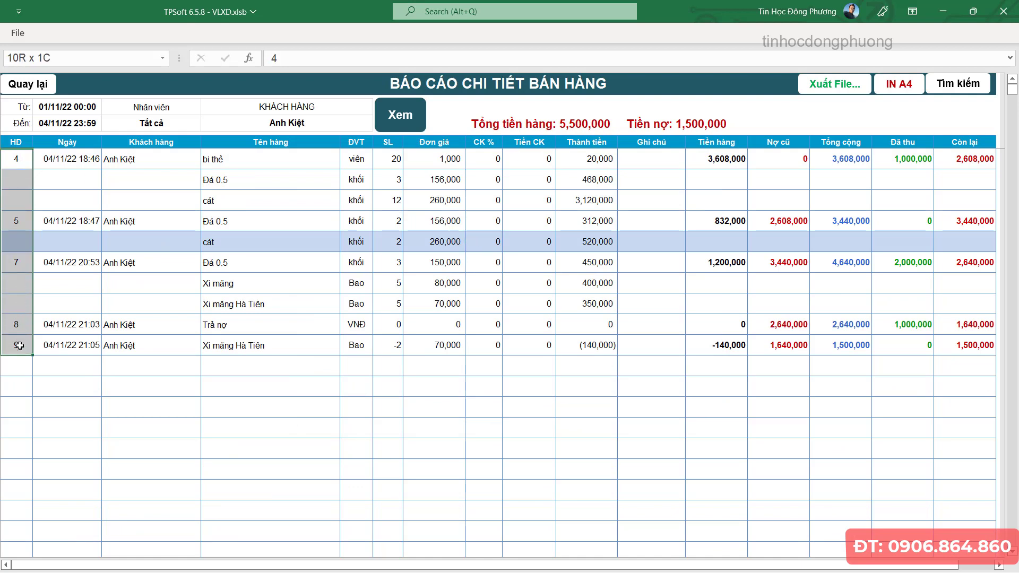
left_click(100, 331)
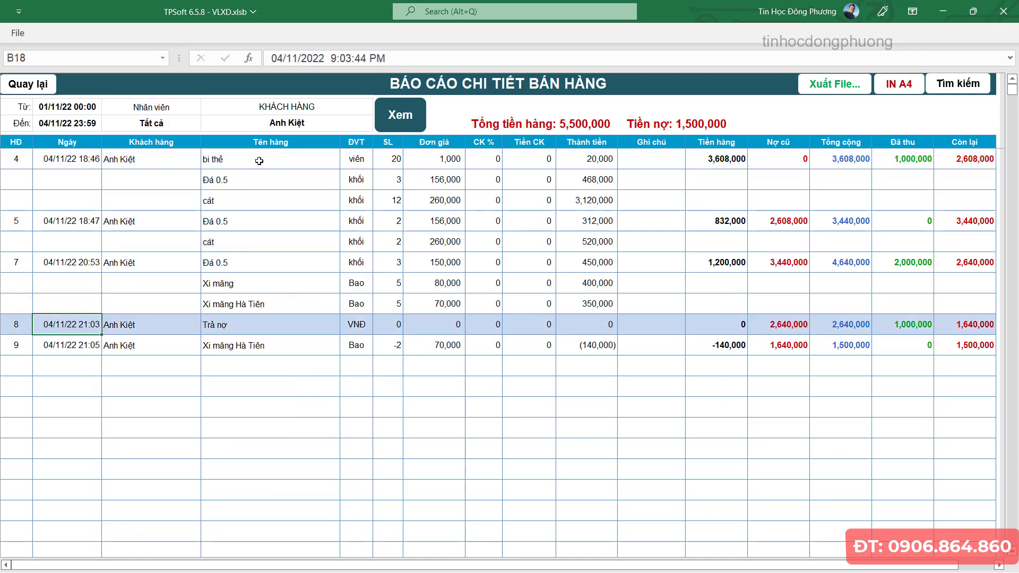
left_click(247, 199)
left_click(699, 154)
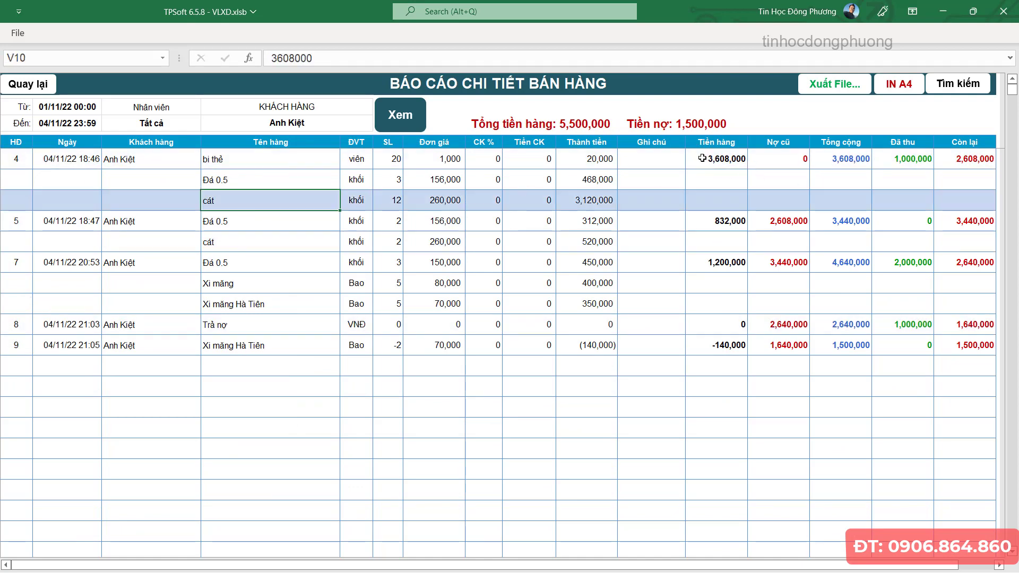
left_click(836, 162)
left_click(906, 161)
left_click(962, 161)
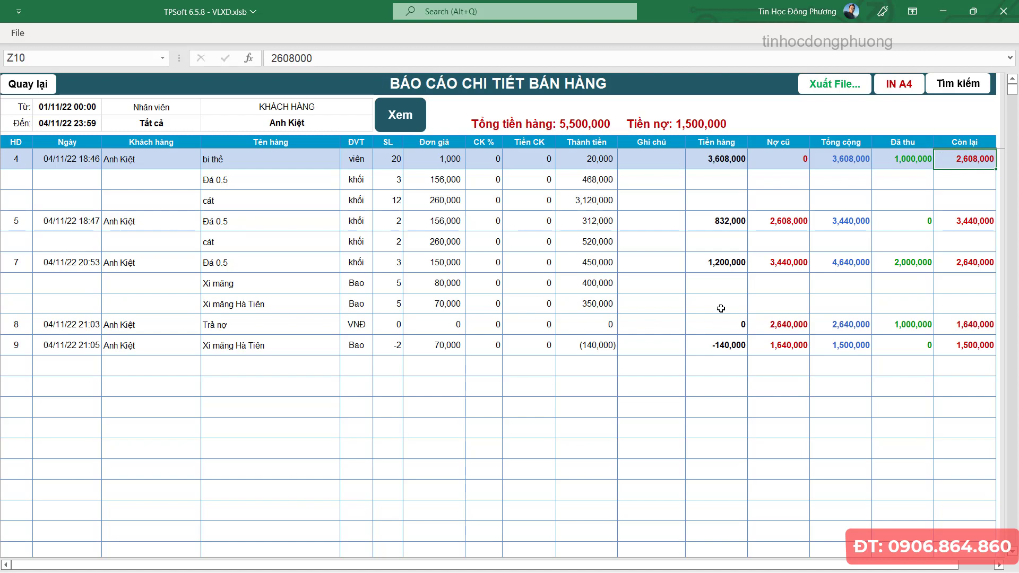
left_click(530, 255)
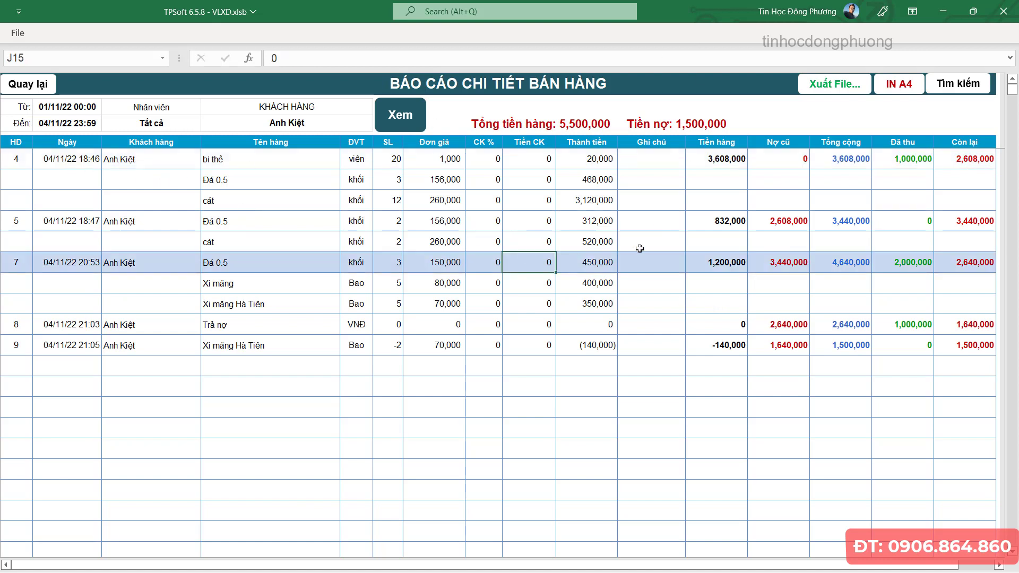
left_click(909, 160)
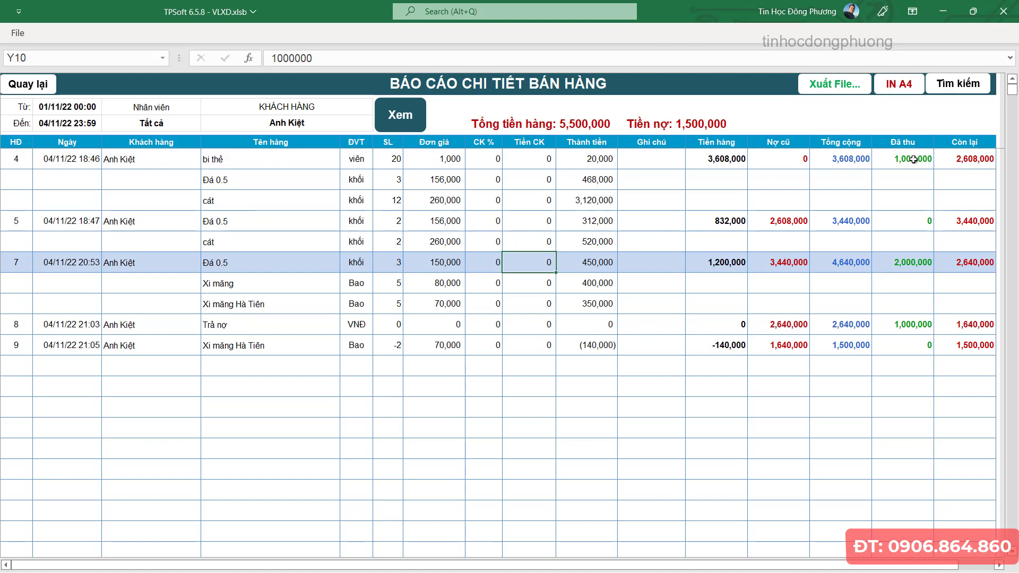
left_click(917, 222)
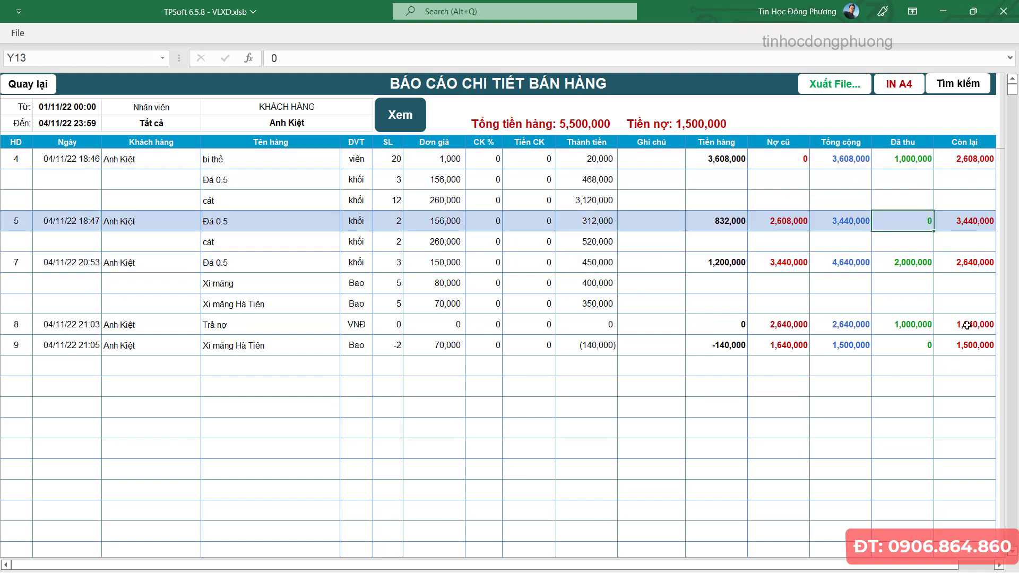
left_click(812, 352)
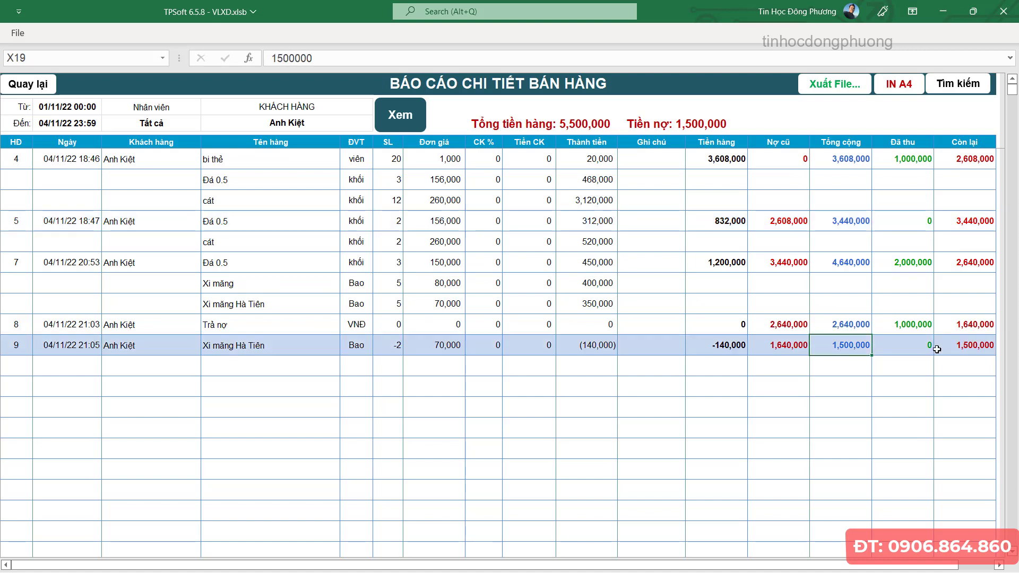
left_click(937, 349)
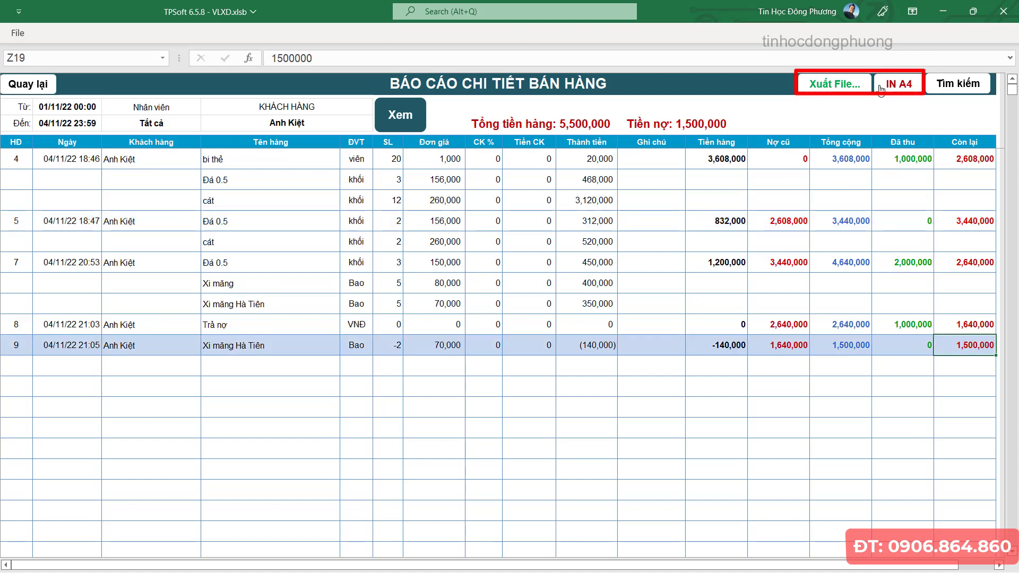
left_click(839, 85)
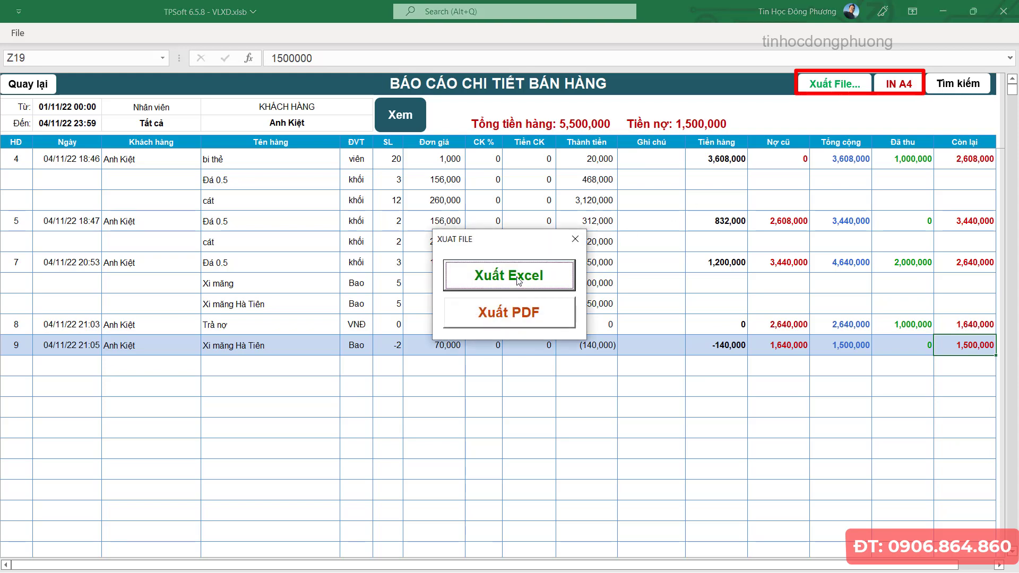
left_click(518, 282)
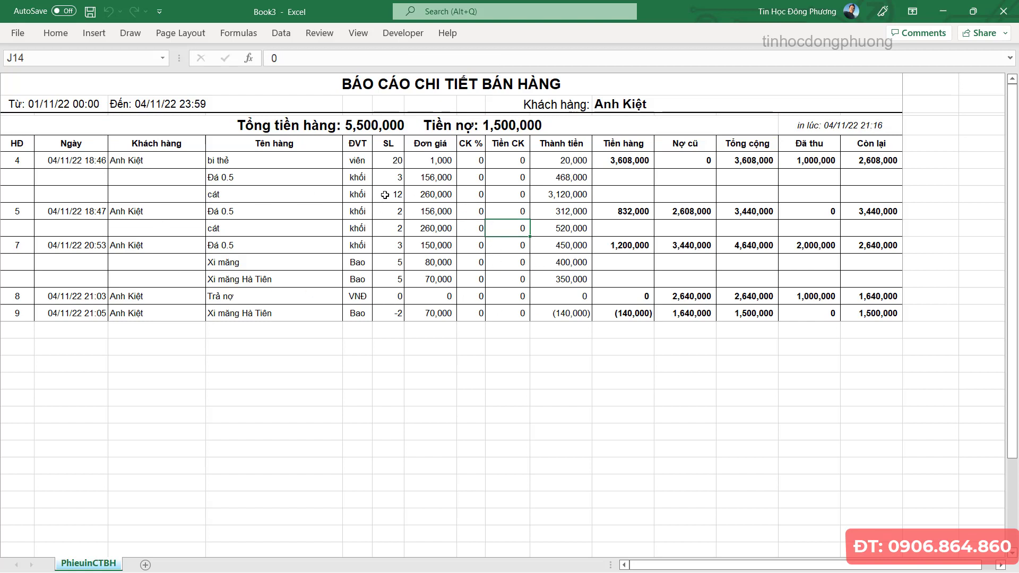
left_click(812, 247)
left_click(452, 234)
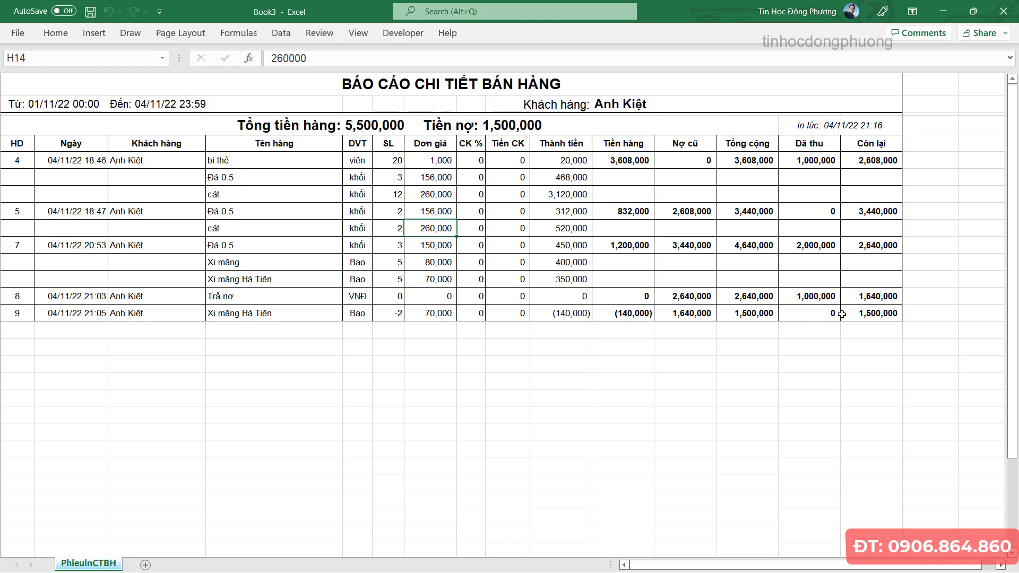
left_click(865, 315)
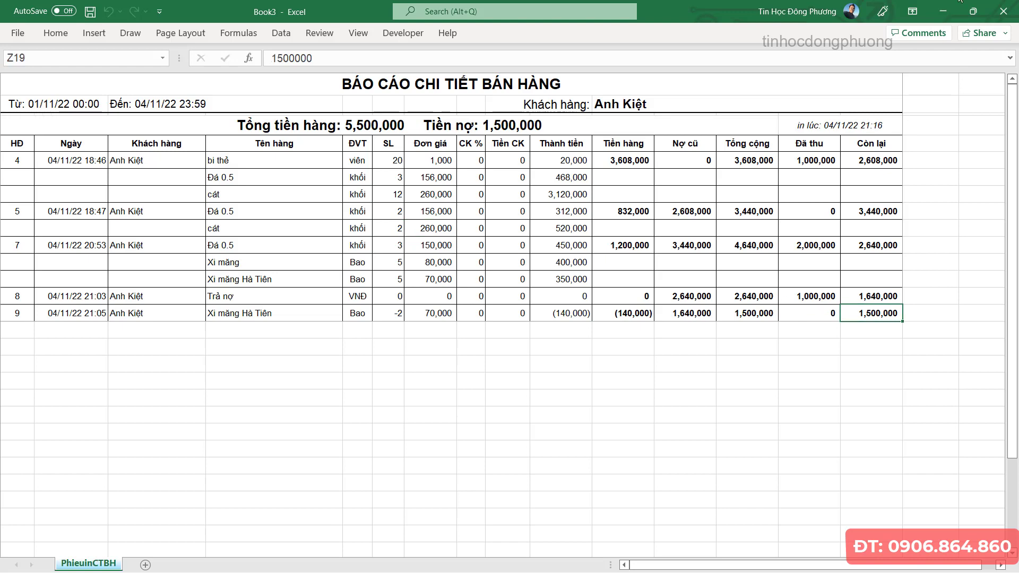
left_click(1004, 10)
left_click(564, 365)
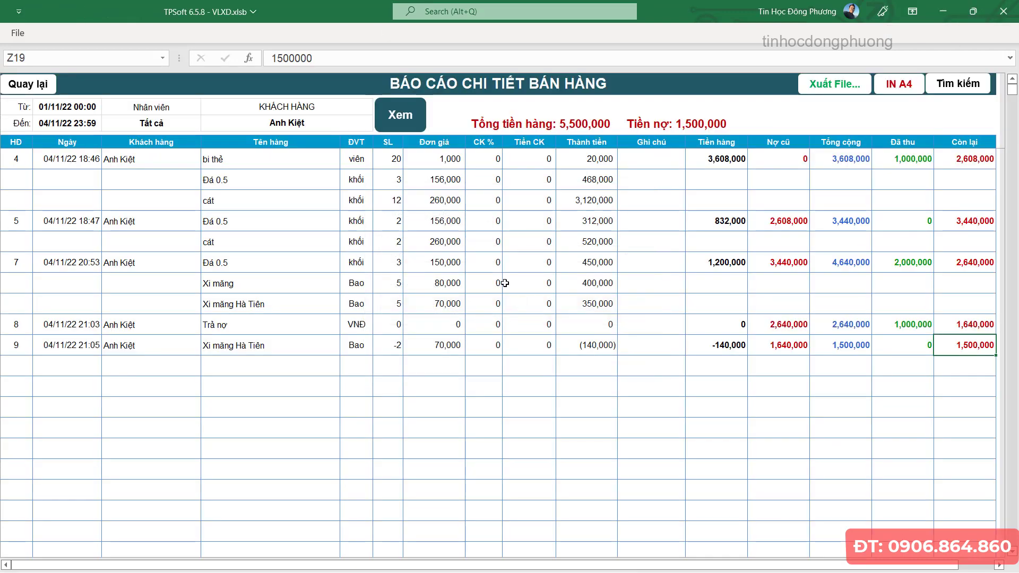
left_click(485, 228)
left_click(523, 264)
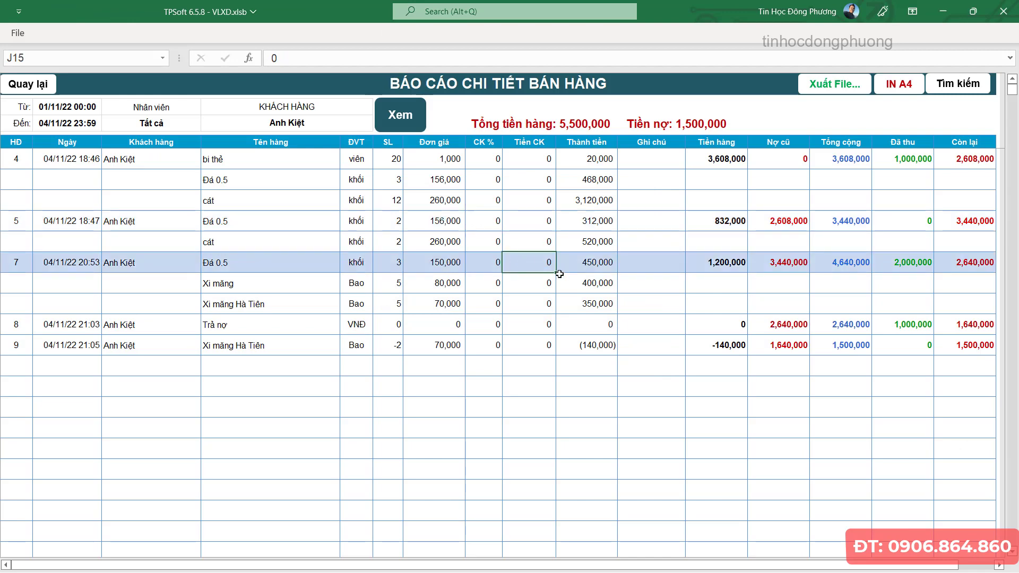
- Open the XUẤT KHO, LỢI NHUẬN report for the 01/11/22 to 04/11/22 date range
left_click(21, 86)
left_click(535, 423)
left_click(389, 290)
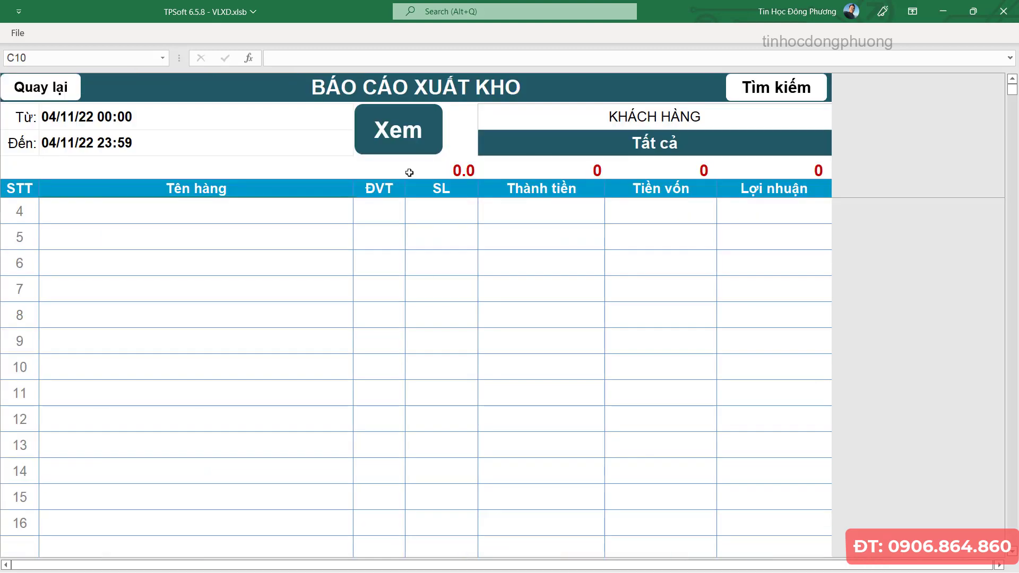
left_click(60, 128)
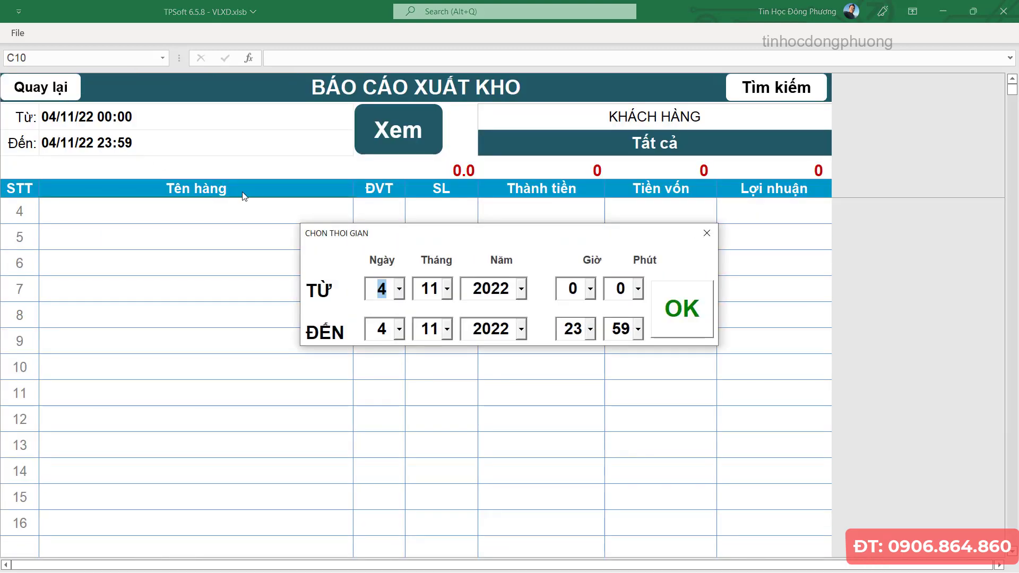
left_click(403, 289)
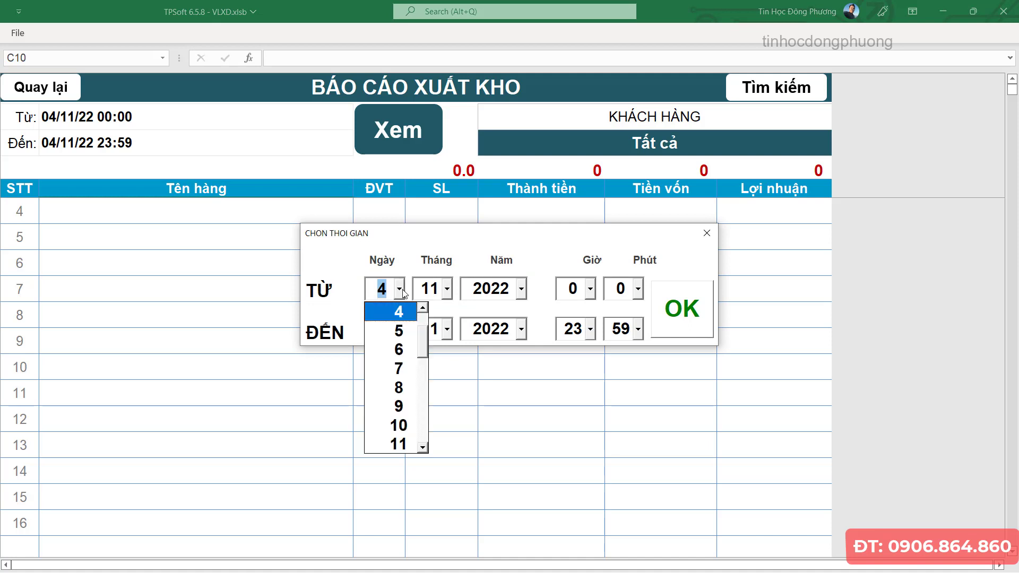
scroll(400, 329, "up", 1)
left_click(401, 320)
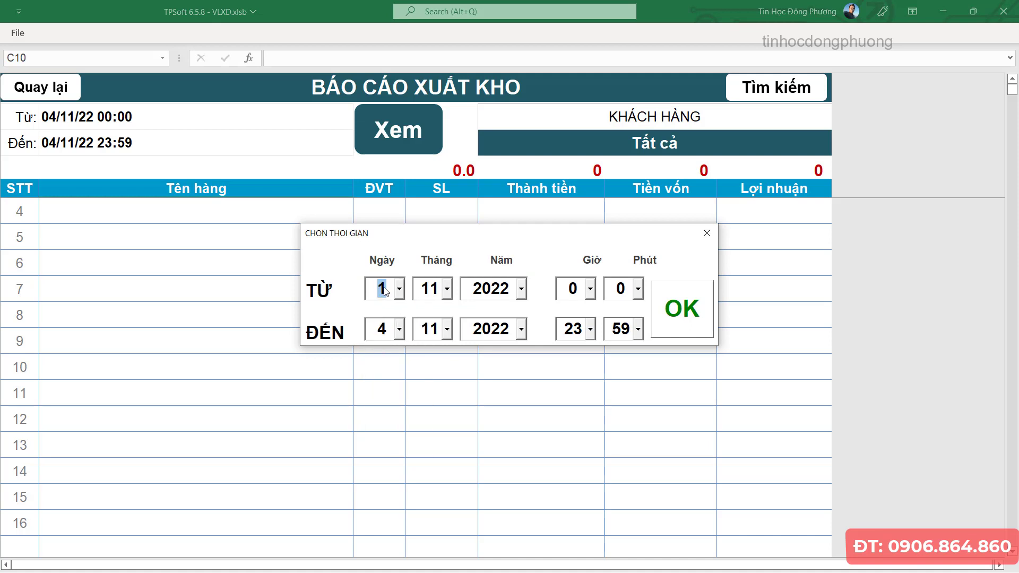
left_click(682, 313)
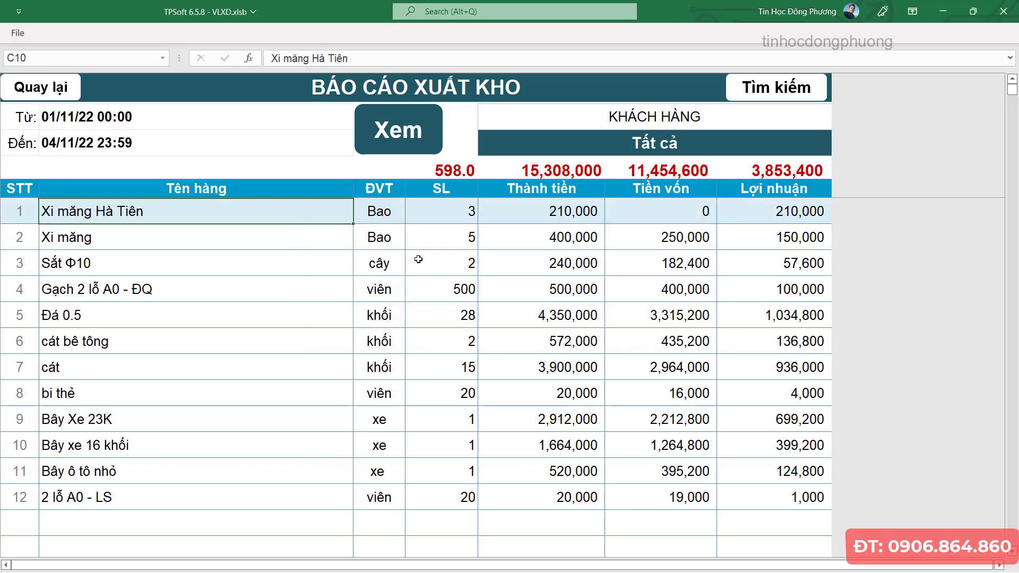
- Inspect item rows, checking Xi măng Hà Tiên's quantity, sales, zero cost and profit
left_click(281, 262)
left_click(370, 355)
left_click(356, 234)
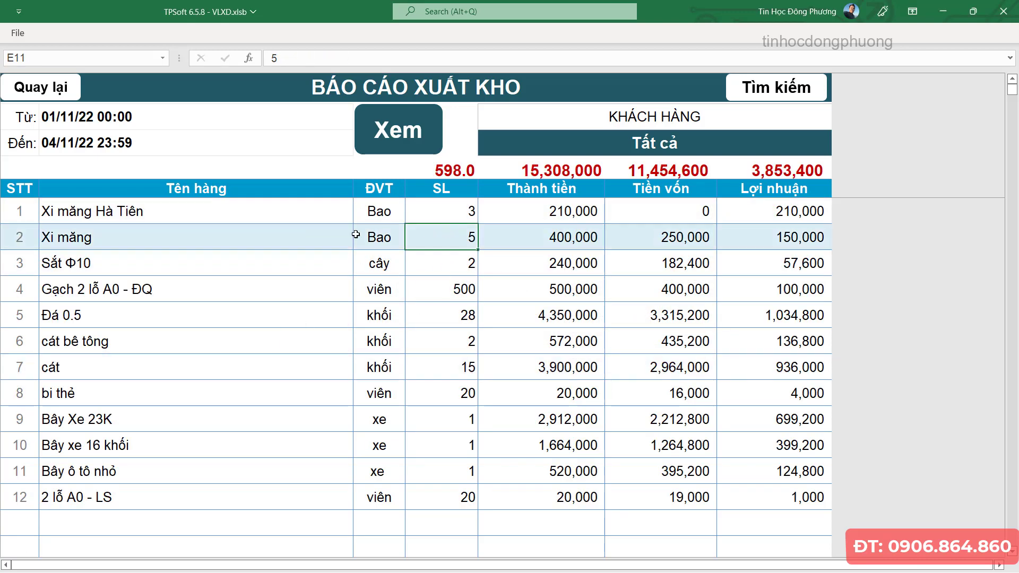
left_click(233, 209)
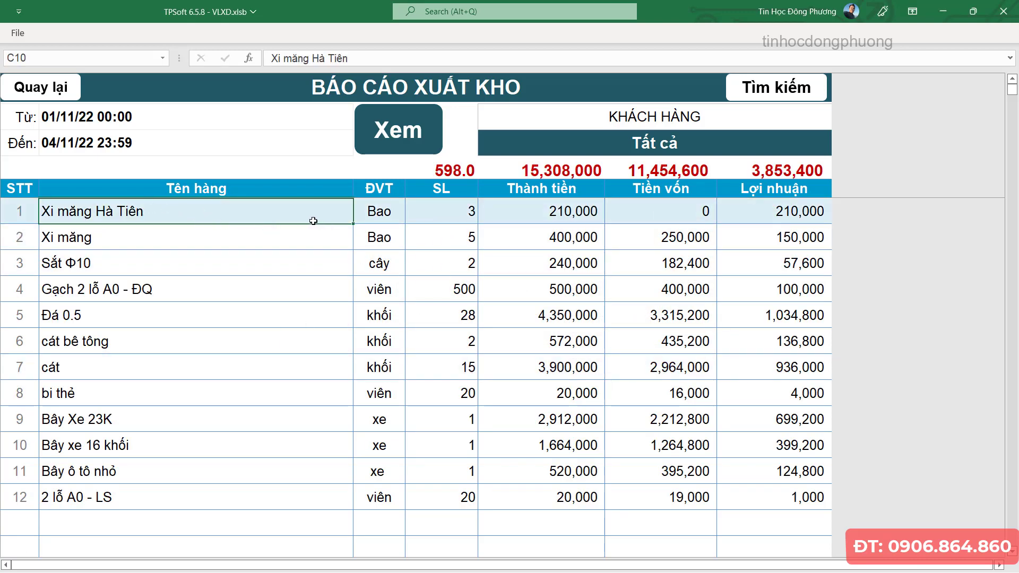
left_click(463, 216)
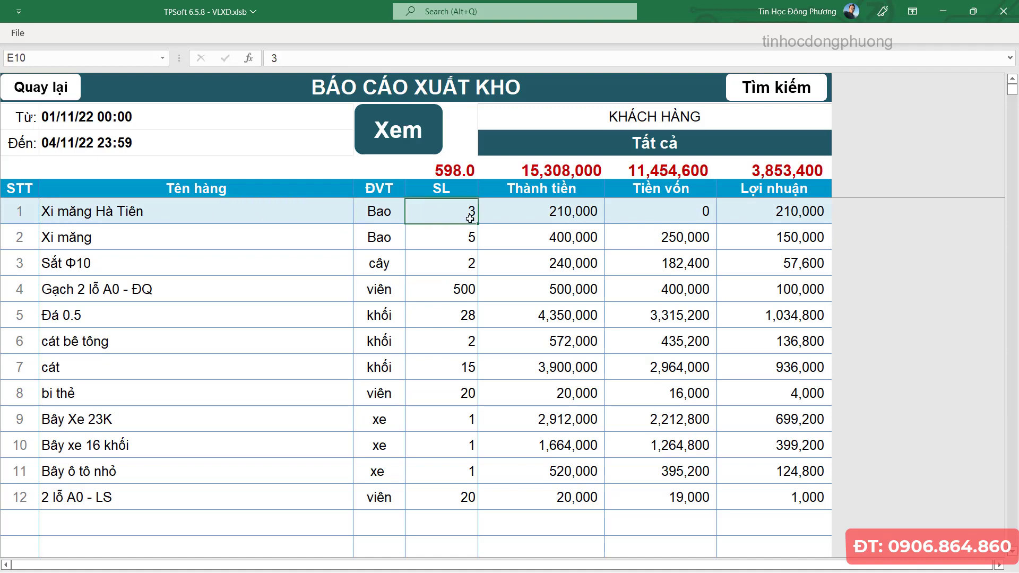
left_click(534, 212)
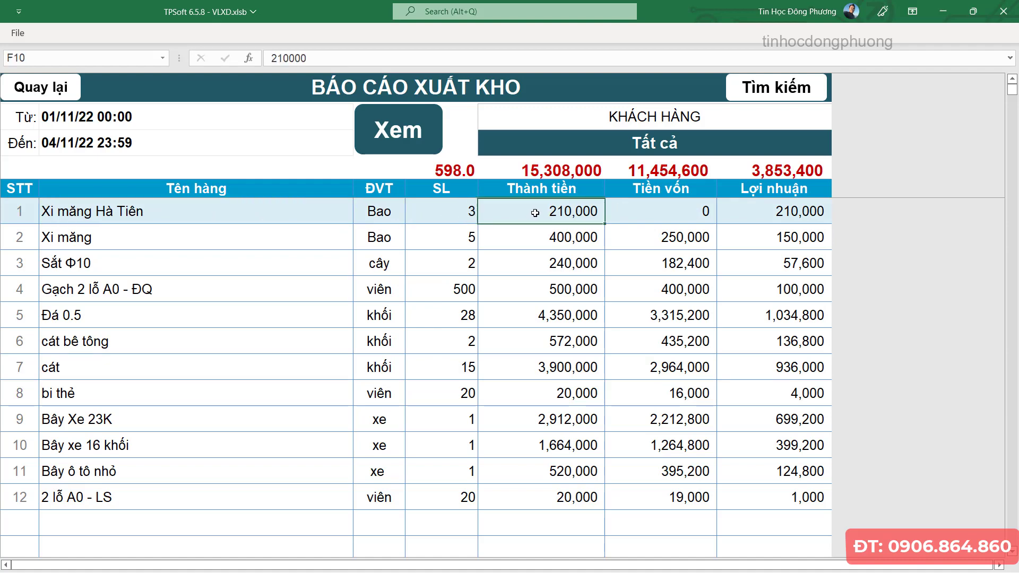
left_click(649, 218)
left_click(767, 220)
left_click(685, 218)
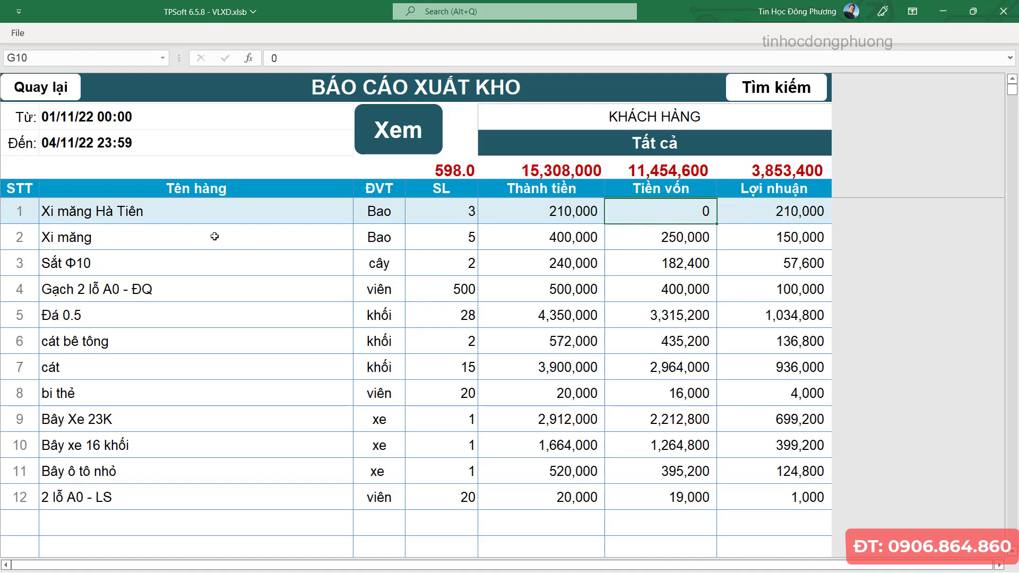
- Check Xi măng's quantity, sales 400,000, cost 250,000 and profit 150,000
left_click(114, 238)
left_click(453, 240)
left_click(541, 247)
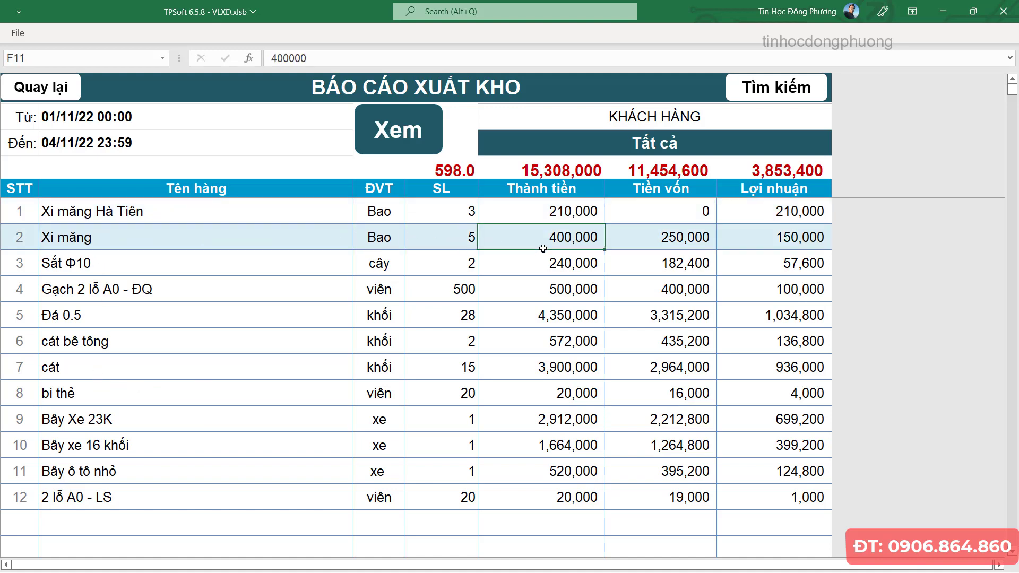
left_click(652, 248)
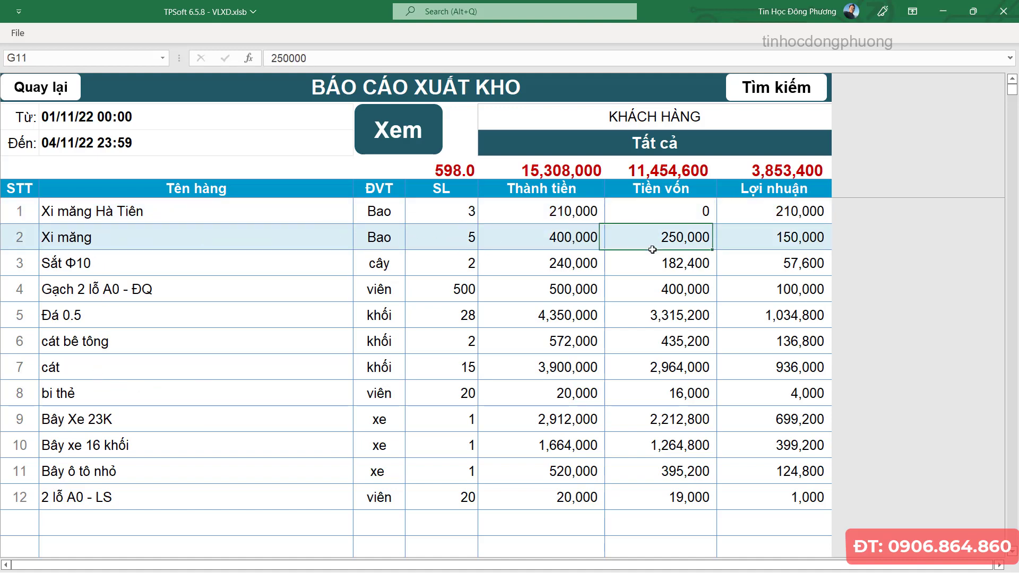
left_click(766, 245)
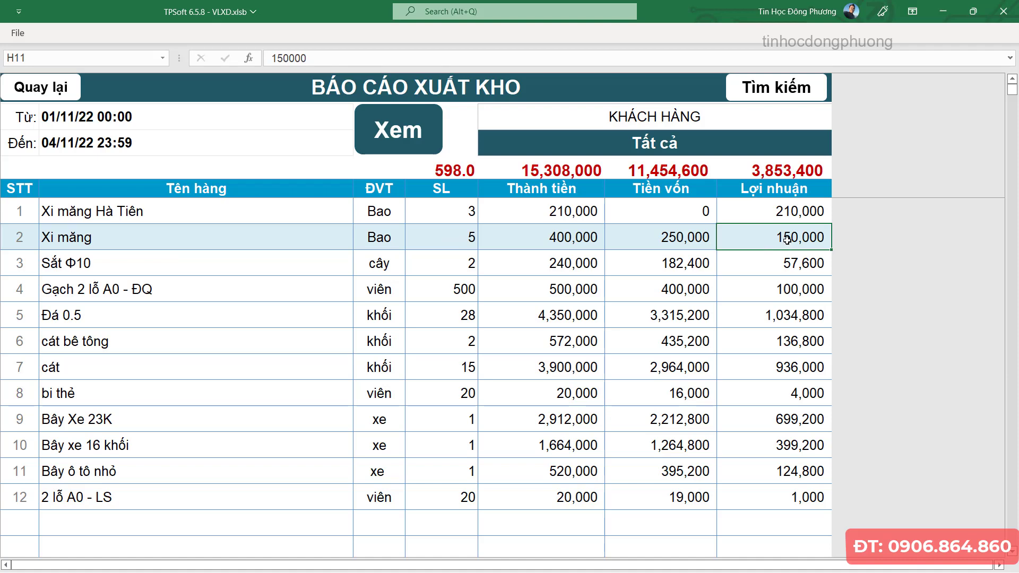
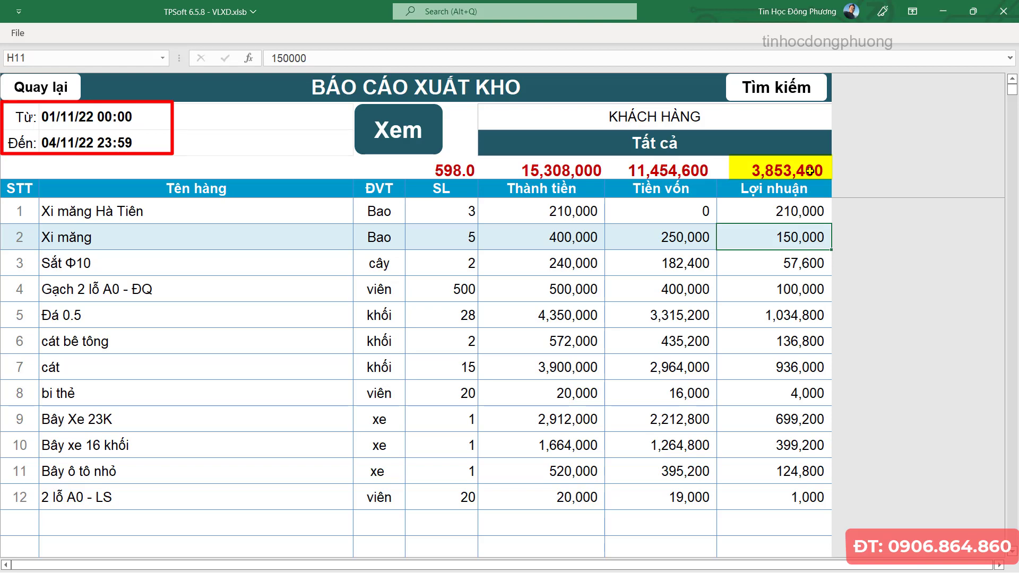
- Note the item costs, then filter the stock-out report to the customer matching 'ki'
left_click(651, 393)
left_click(652, 237)
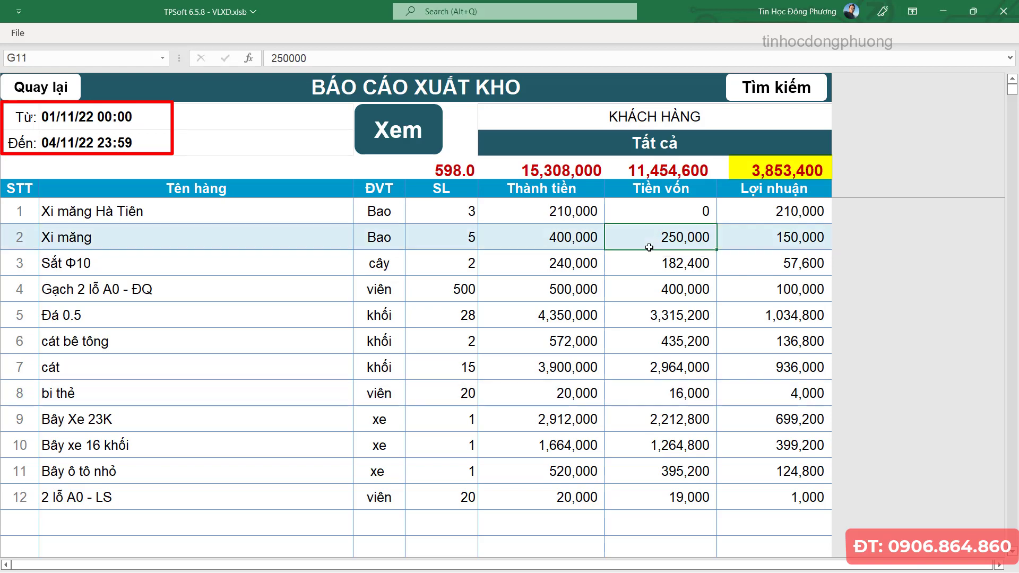
left_click(655, 149)
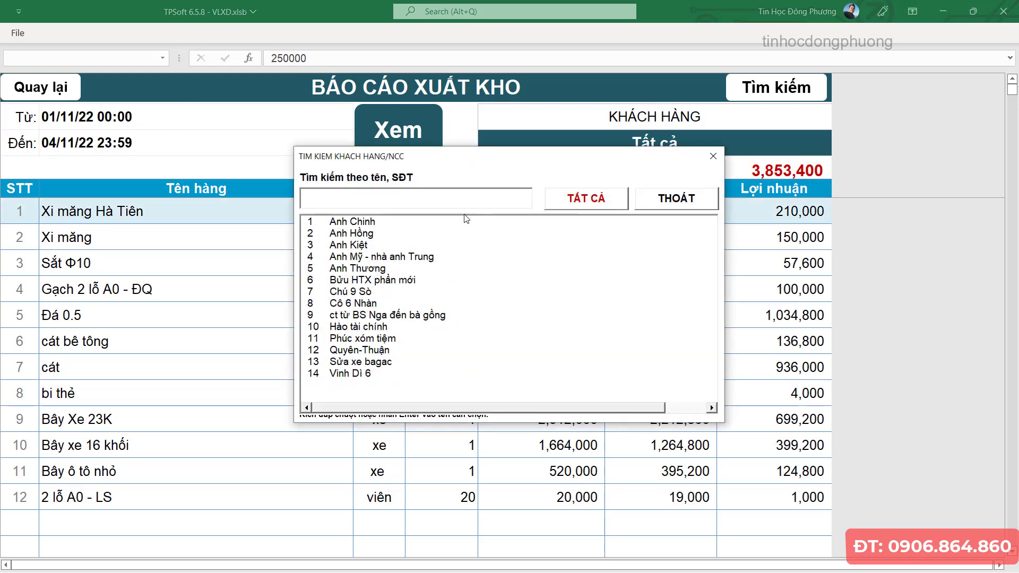
type("kiet")
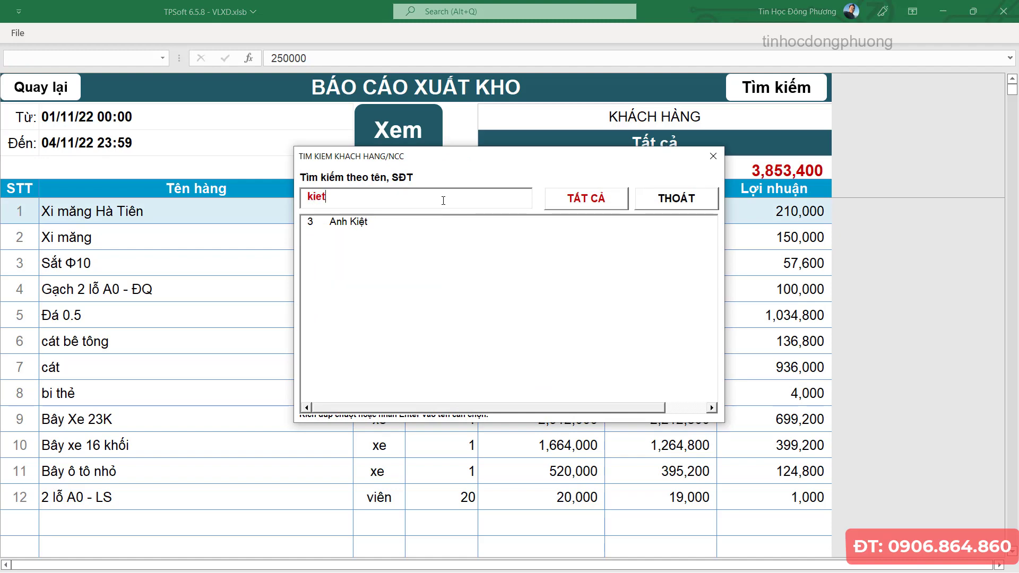
double_click(358, 223)
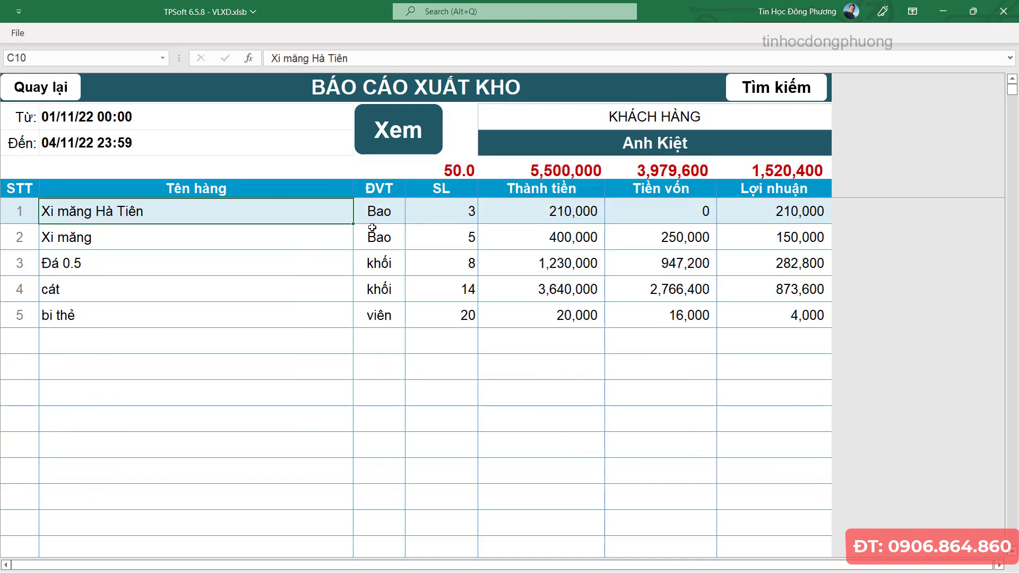
- Review the Xi măng, cát, Đá 0.5 and bi thẻ (20) rows, then return to the main menu
left_click(123, 227)
left_click(141, 287)
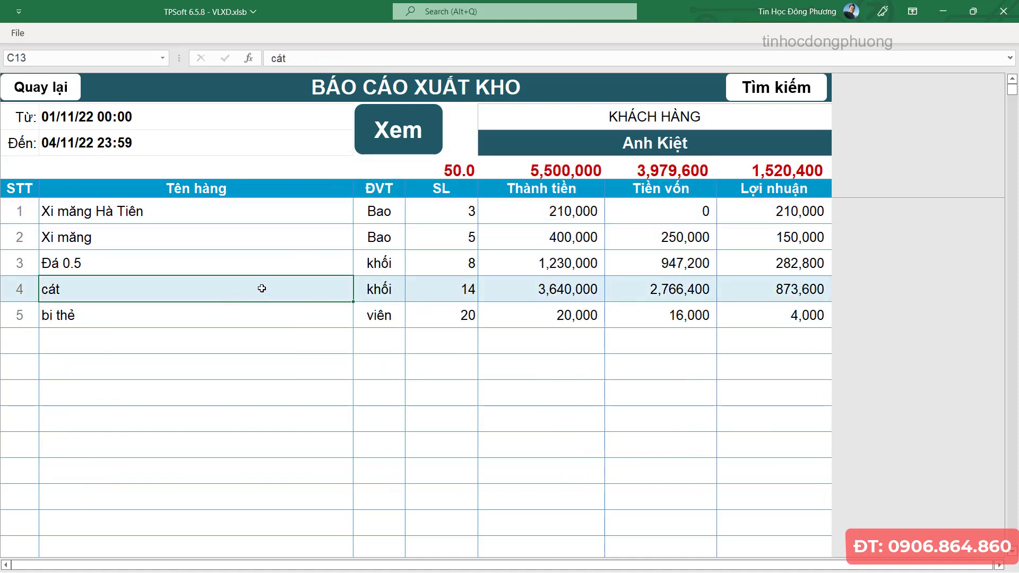
left_click(454, 263)
left_click(463, 310)
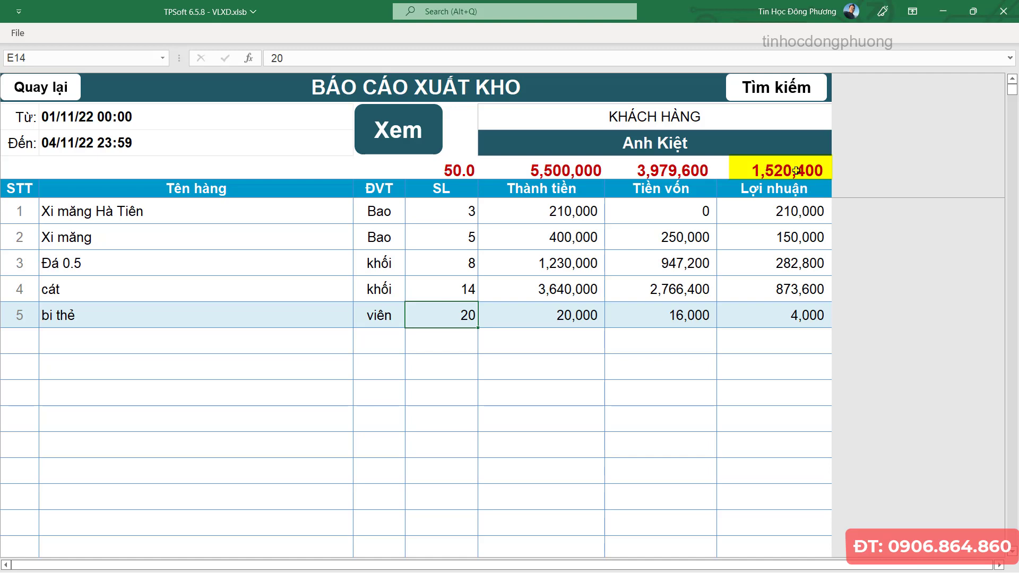
left_click(53, 90)
left_click(541, 425)
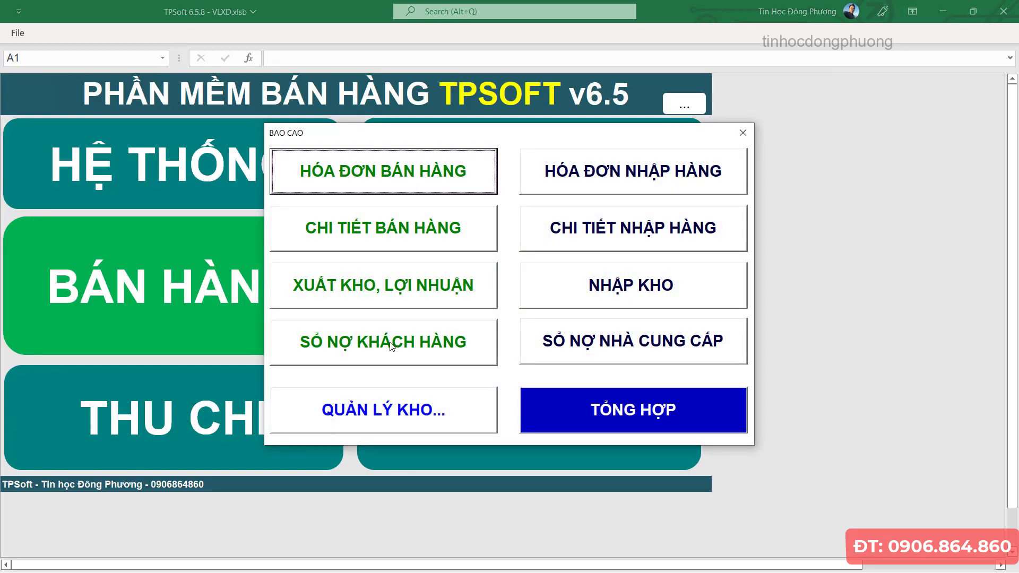
left_click(404, 343)
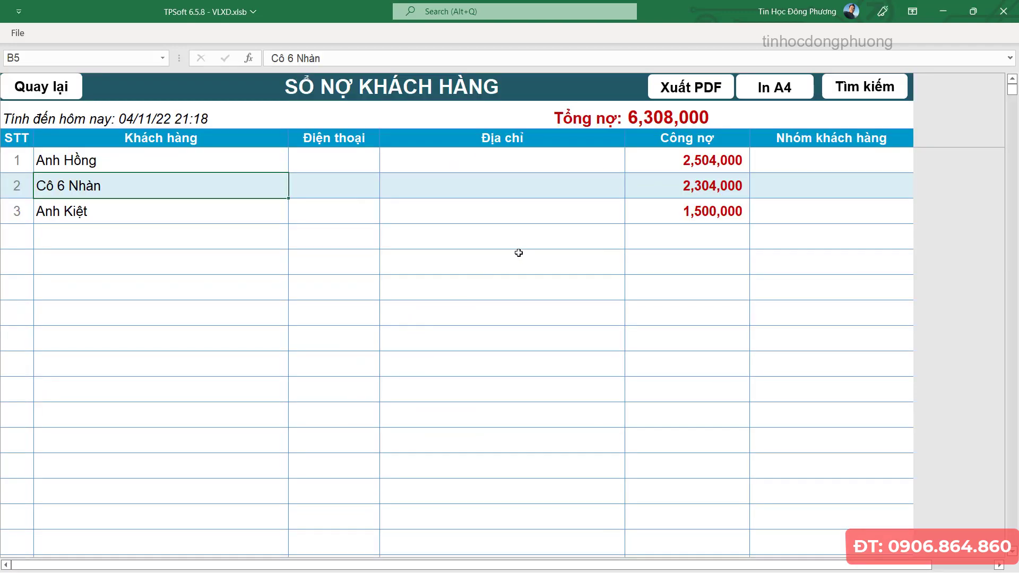
left_click(696, 215)
left_click(696, 183)
key("Down")
left_click(705, 187)
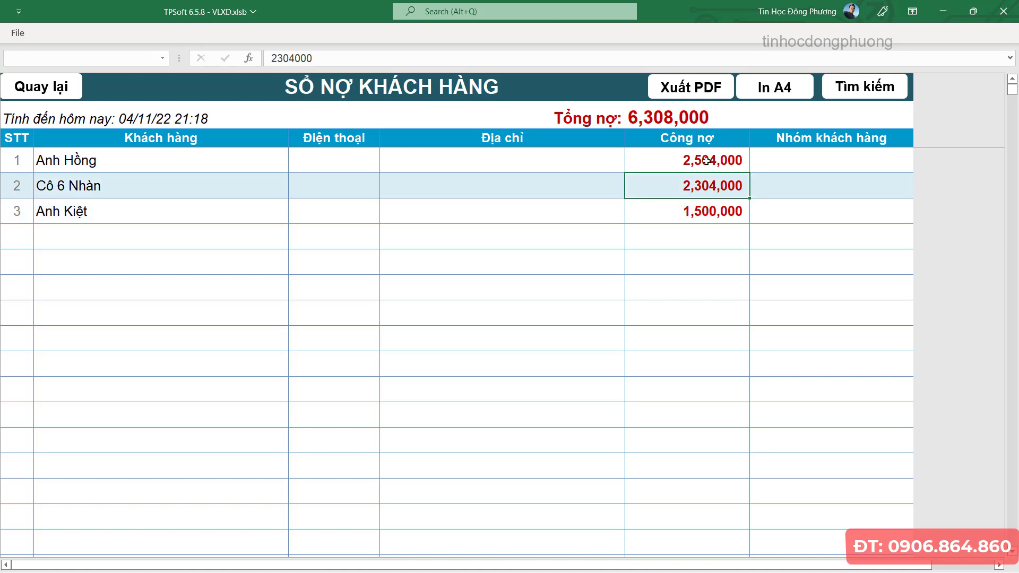
key("Up")
left_click(152, 182)
left_click(685, 206)
left_click(690, 187)
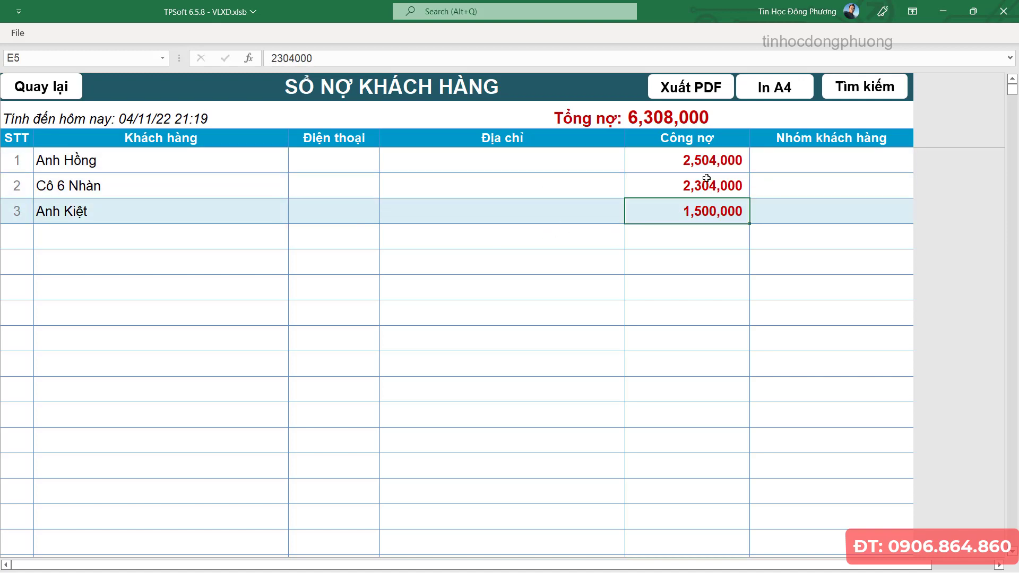
left_click(120, 180)
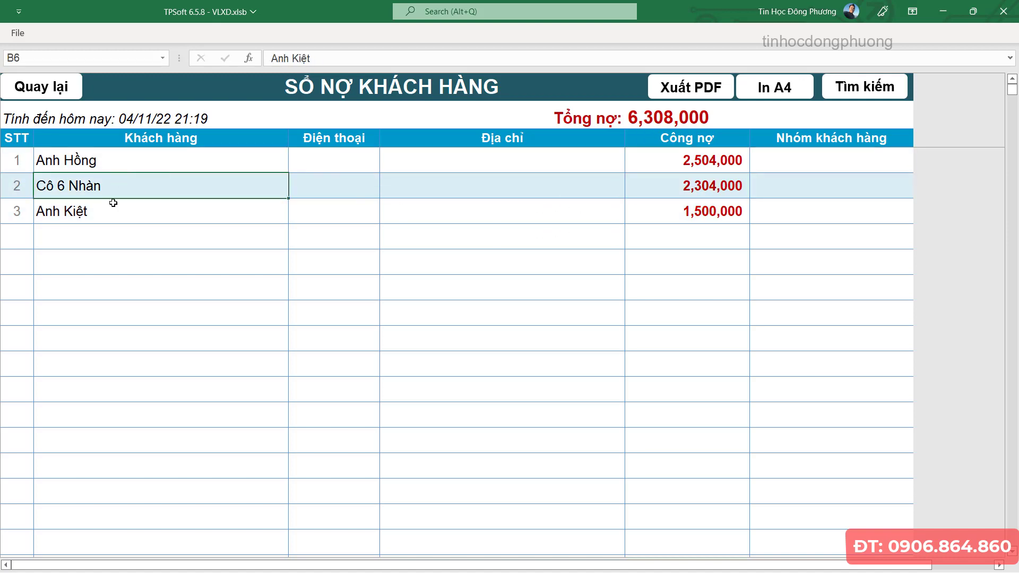
left_click(112, 204)
left_click(621, 207)
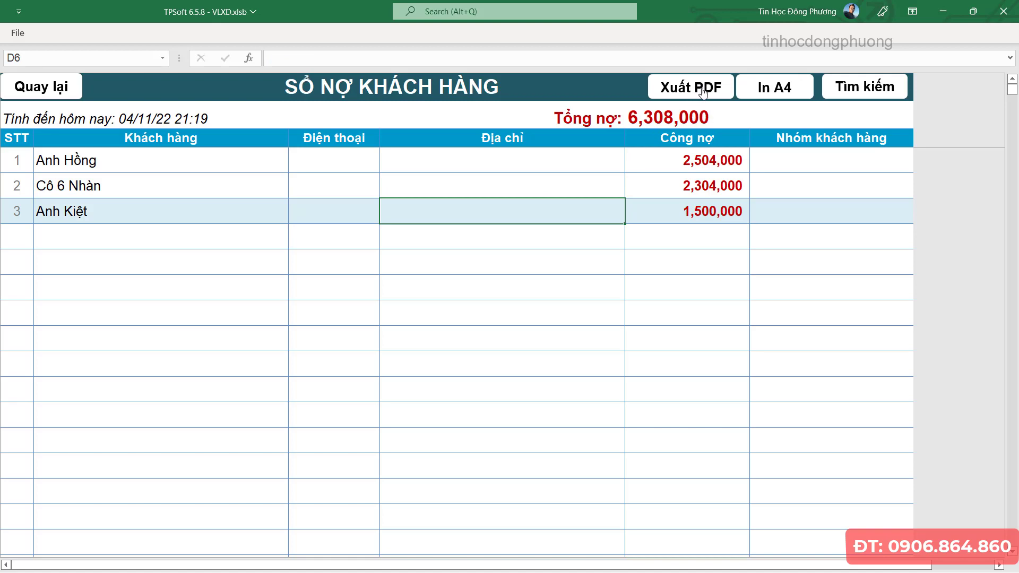
left_click(76, 89)
left_click(558, 434)
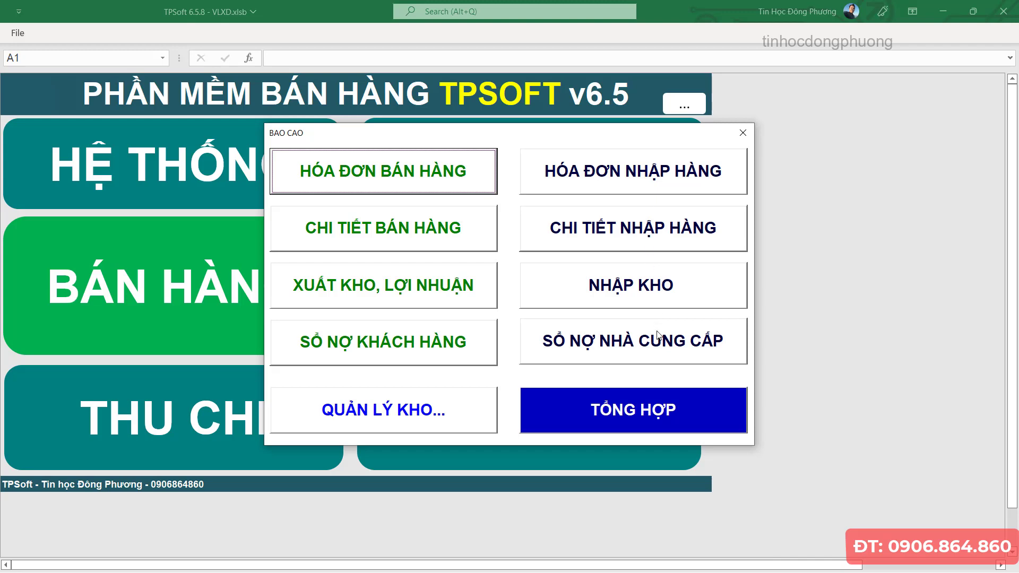
left_click(382, 352)
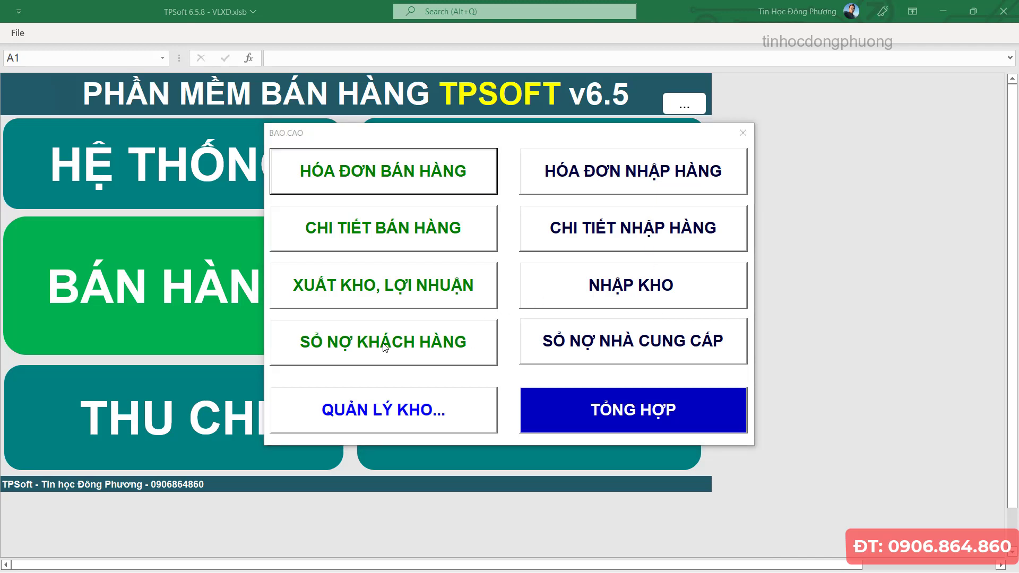
left_click(617, 341)
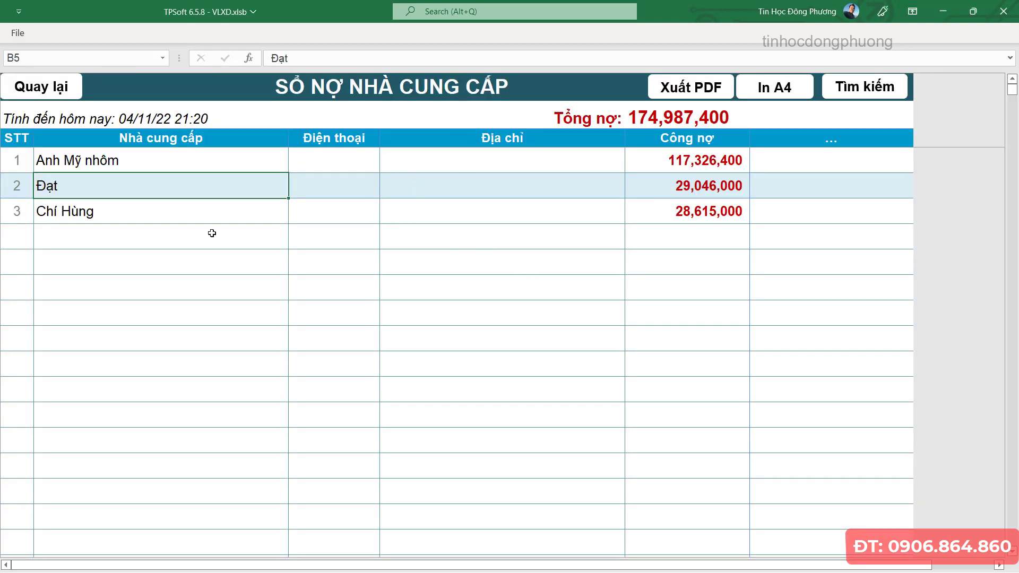
left_click_drag(163, 159, 167, 204)
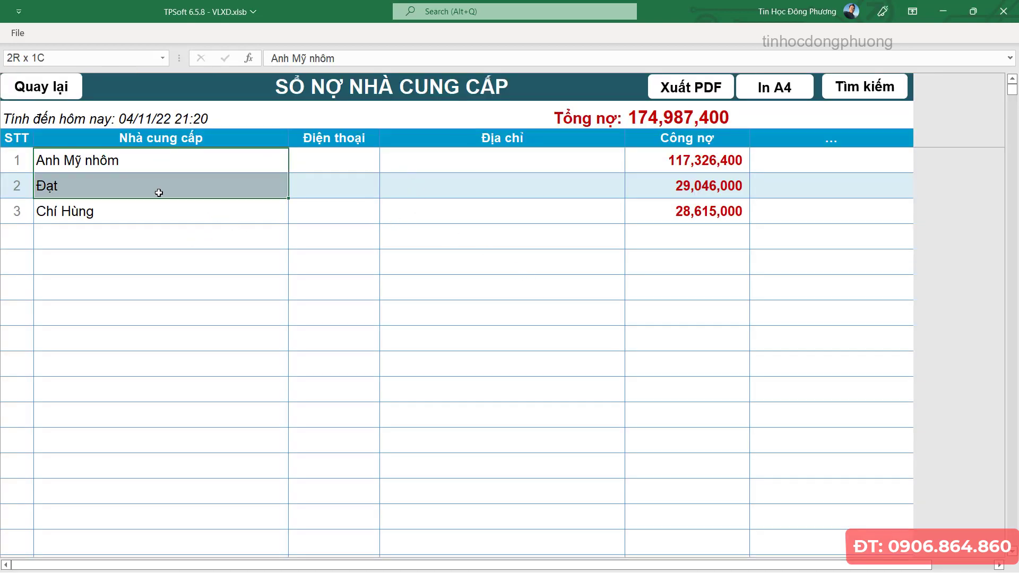
left_click(33, 91)
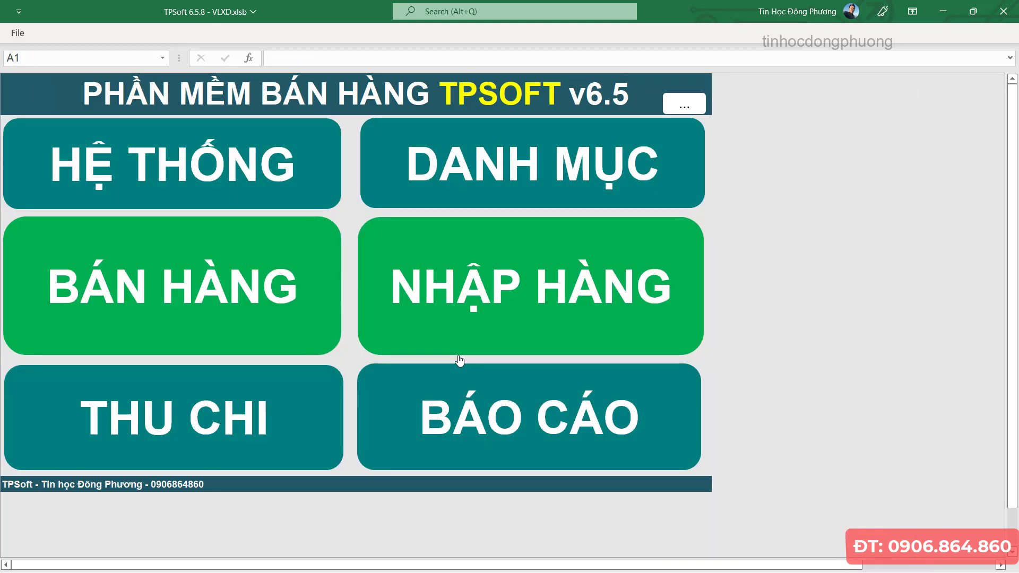
- Open the TỒN KHO HIỆN TẠI report from the warehouse management reports and scan the SL column
left_click(498, 434)
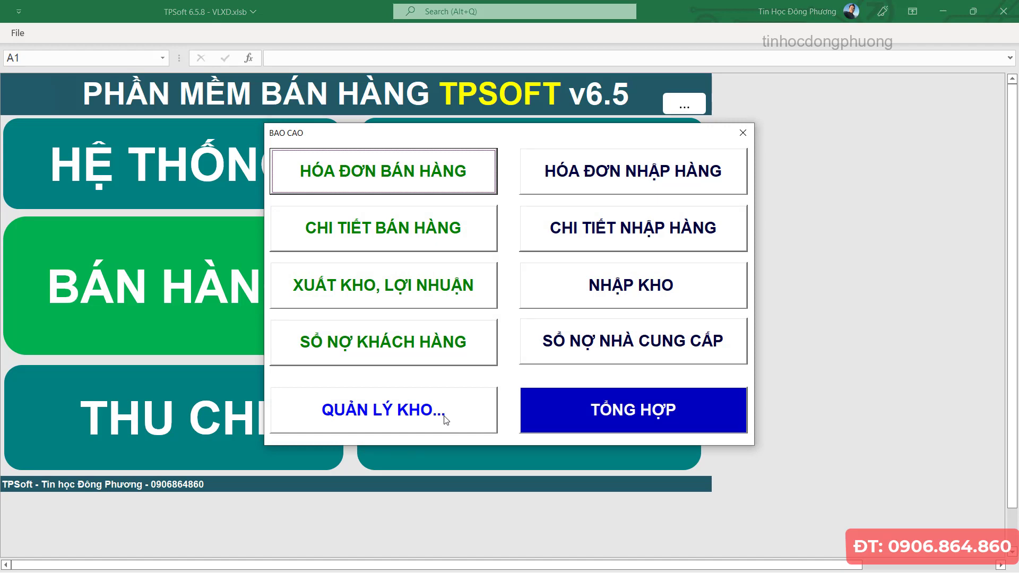
left_click(370, 411)
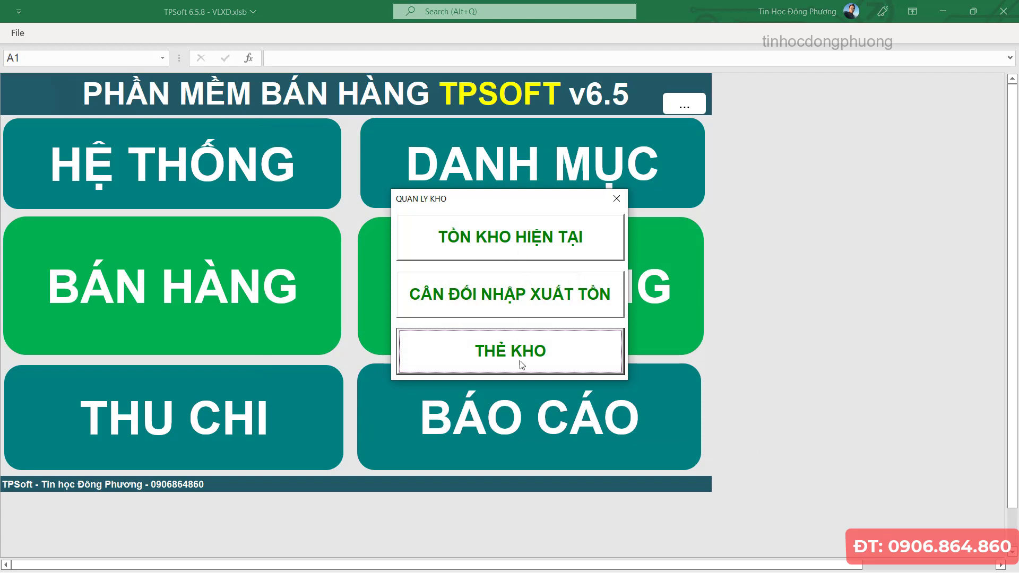
left_click(502, 240)
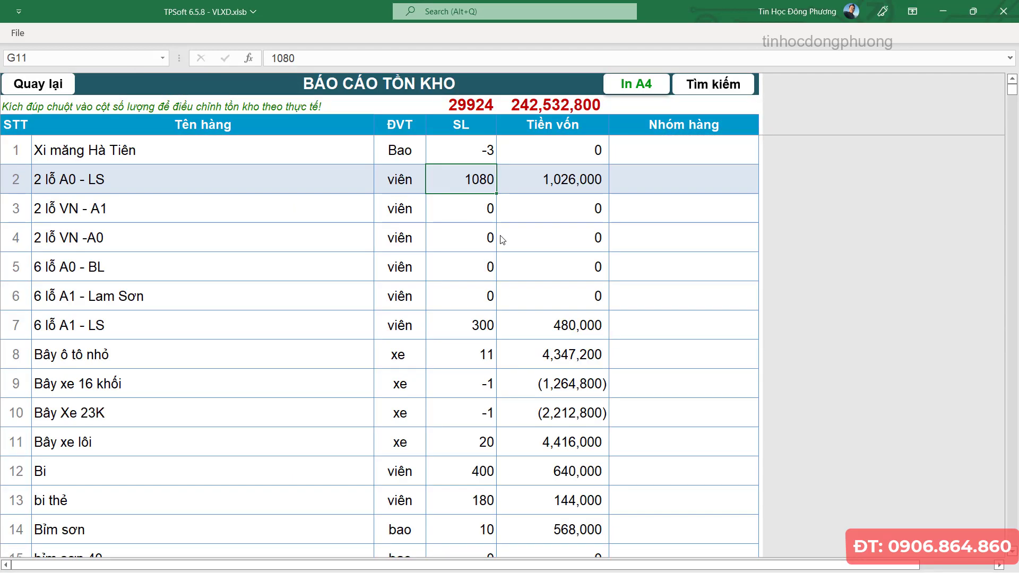
left_click(475, 242)
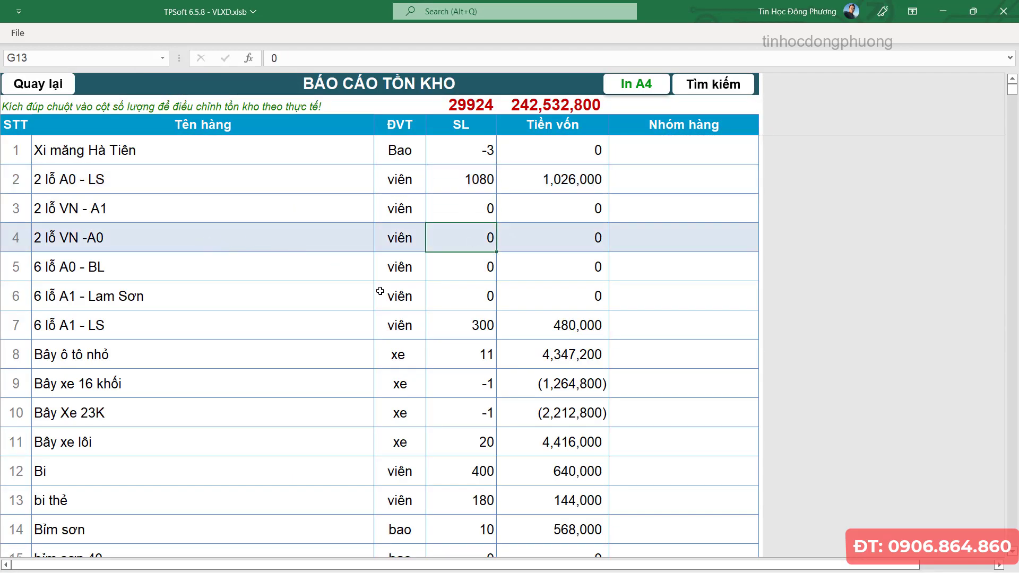
scroll(469, 332, "down", 1)
scroll(469, 332, "up", 1)
left_click(478, 184)
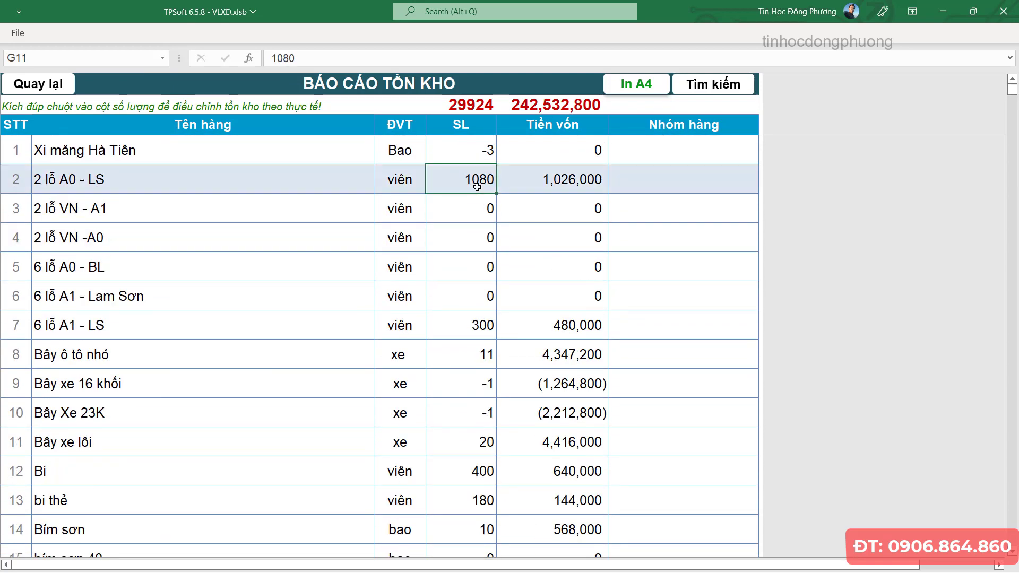
- Inspect the negative stock of Xi măng Hà Tiên (-3) and Bây xe 16 khối, opening its adjustment dialog
left_click(478, 156)
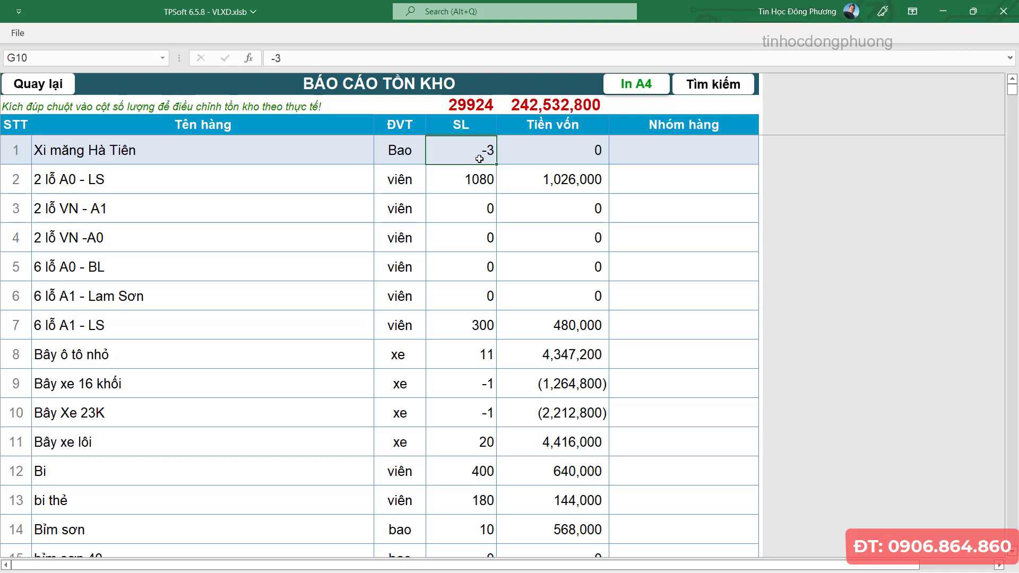
left_click(478, 191)
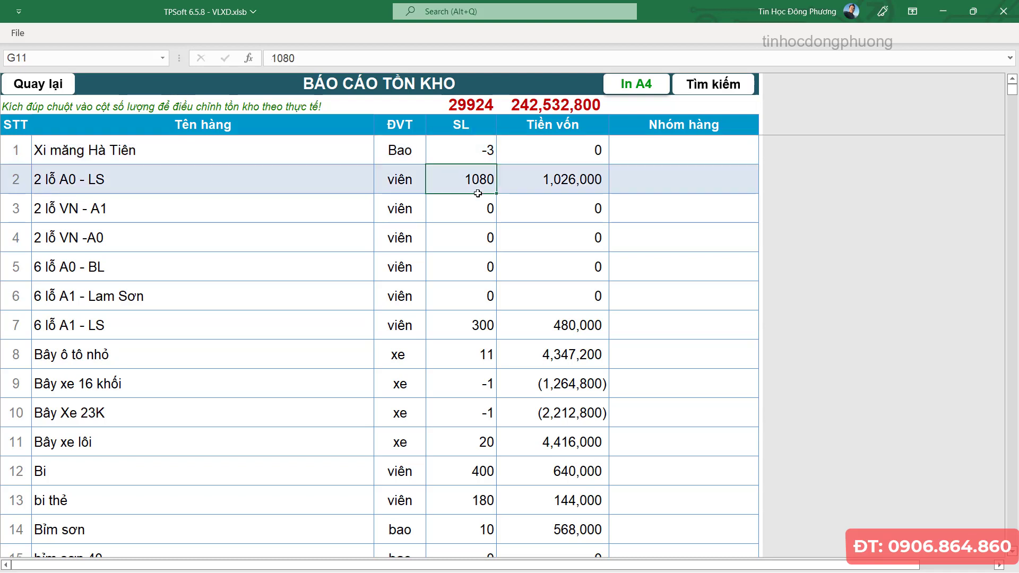
left_click(484, 153)
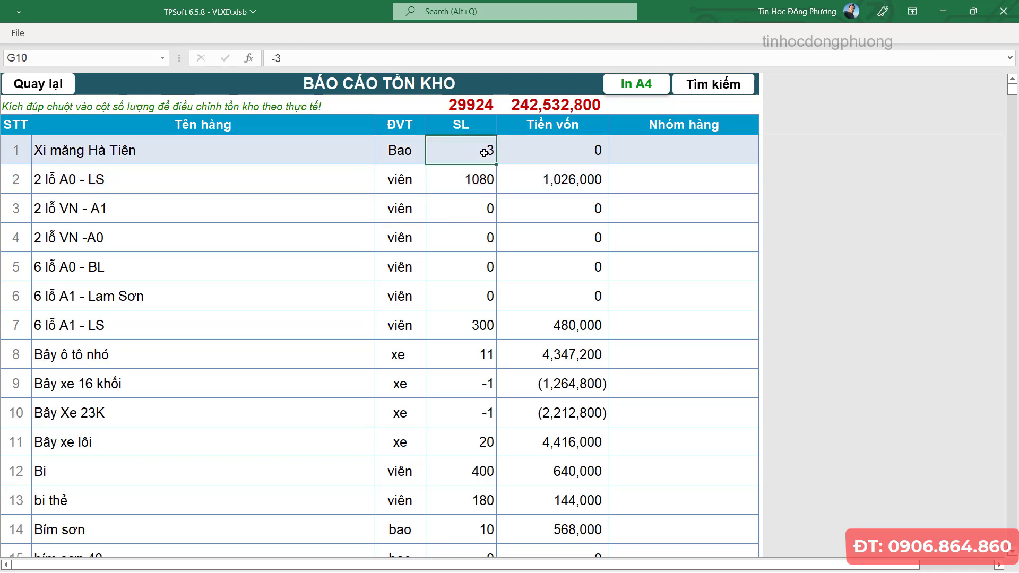
left_click(515, 151)
left_click(486, 151)
left_click(481, 381)
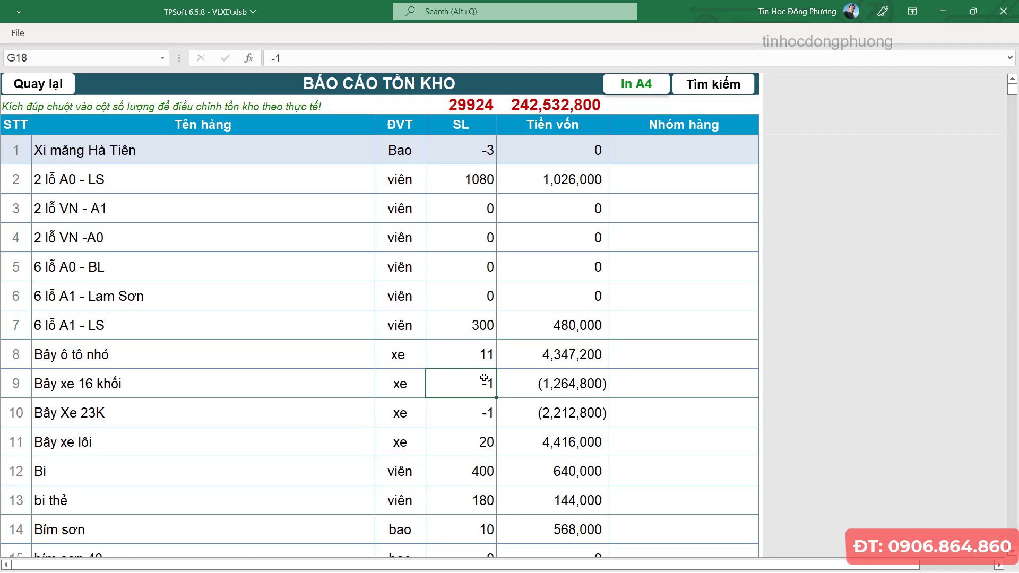
left_click(464, 157)
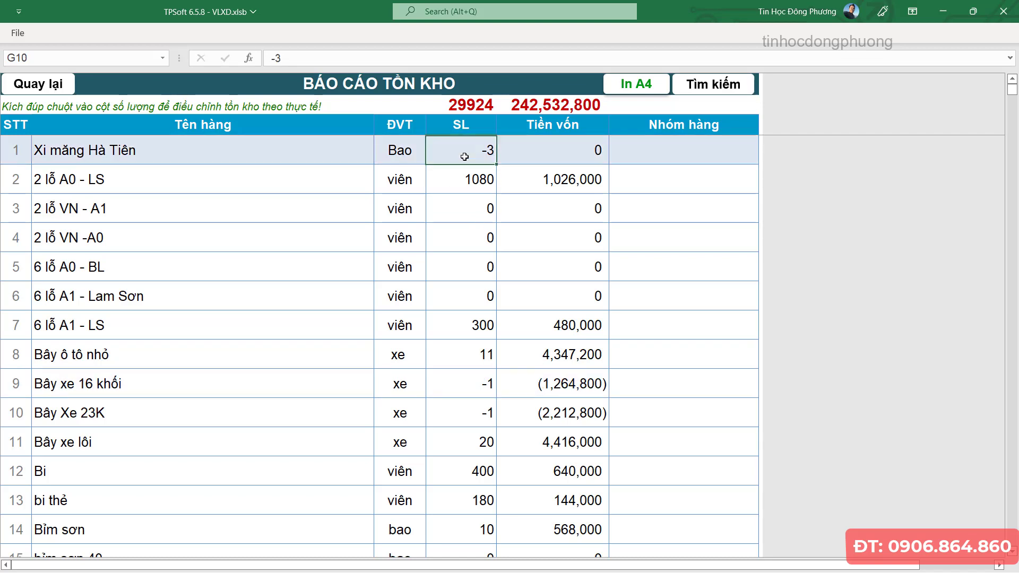
left_click(474, 180)
left_click(476, 159)
left_click(584, 151)
left_click(473, 152)
- Set Xi măng Hà Tiên's actual stock (TỒN KHO THỰC TẾ) to 100, confirm, and go back to the main menu
double_click(473, 153)
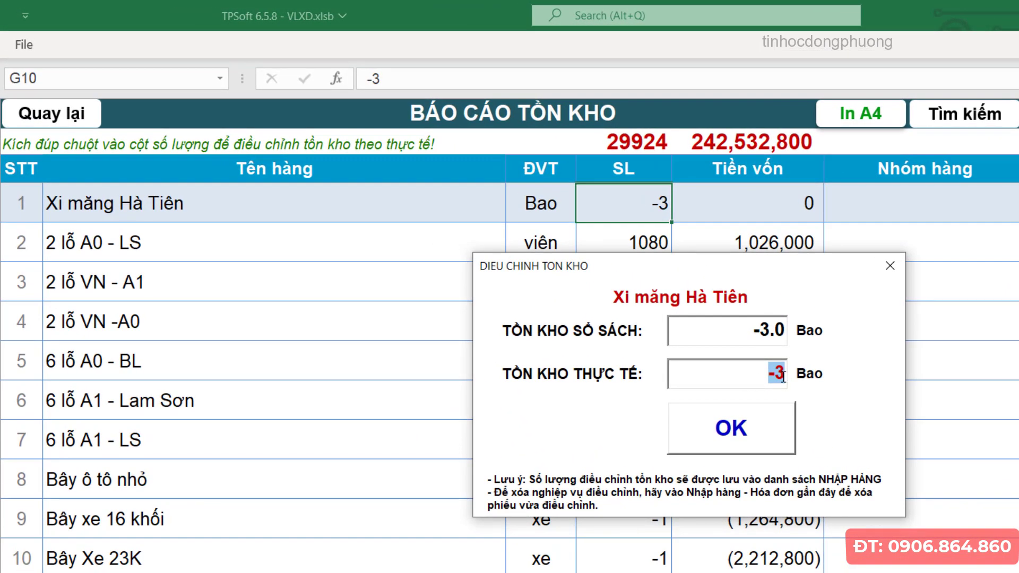
type("10")
type("0")
left_click(729, 425)
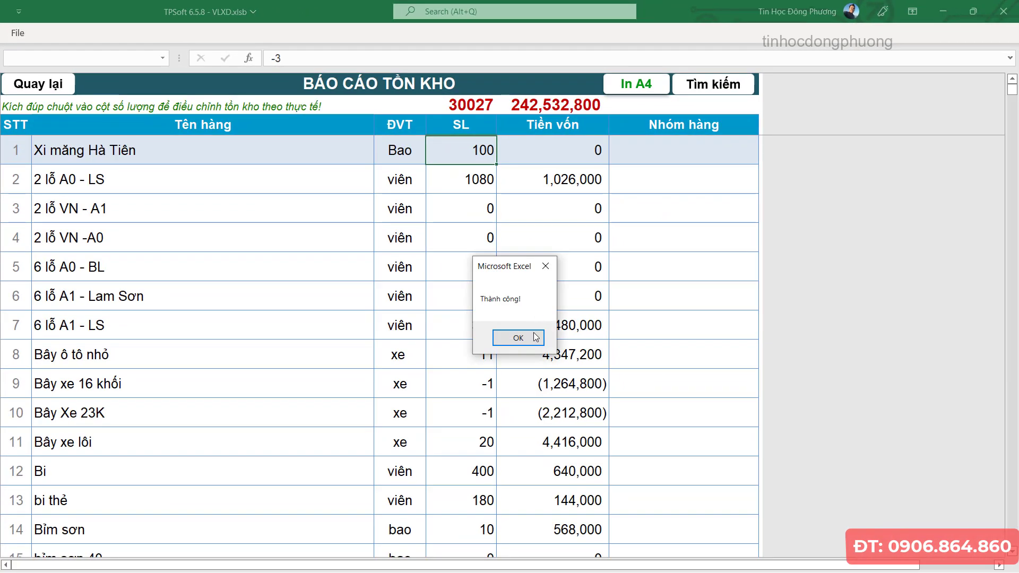
left_click(530, 340)
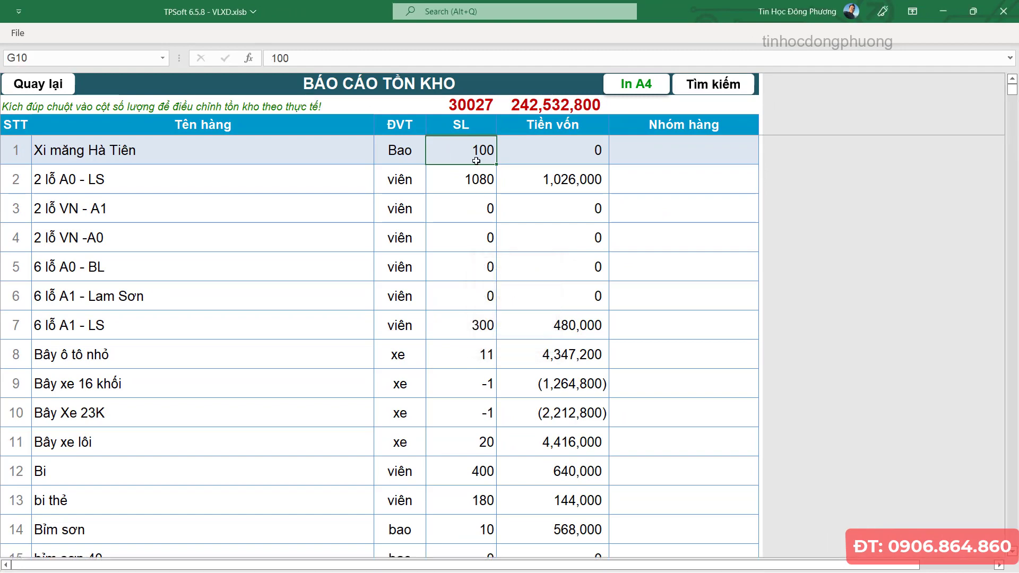
left_click(49, 85)
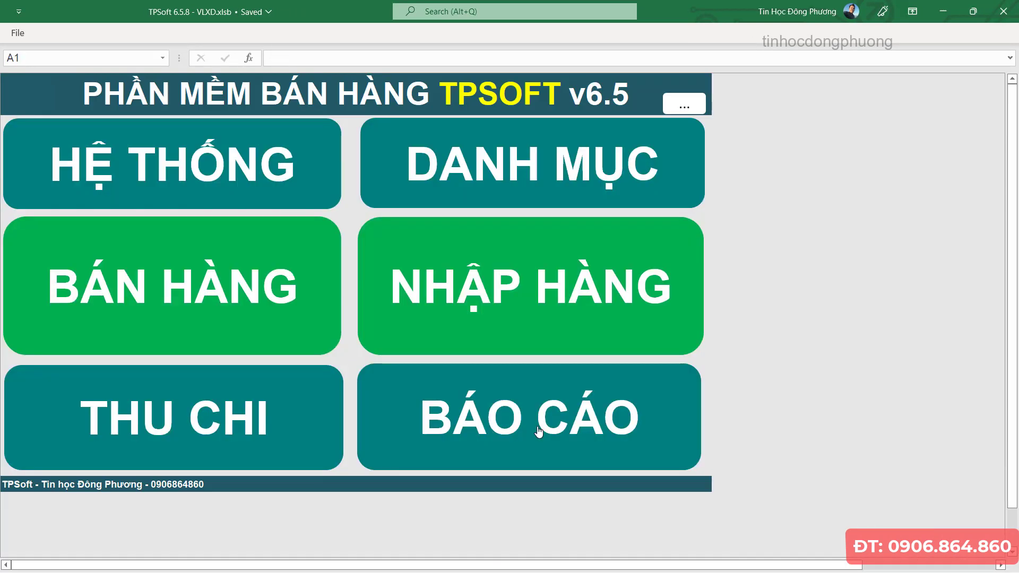
- Open the CÂN ĐỐI NHẬP XUẤT TỒN report and review its opening, incoming and Tồn cuối columns
left_click(539, 431)
left_click(382, 410)
left_click(472, 295)
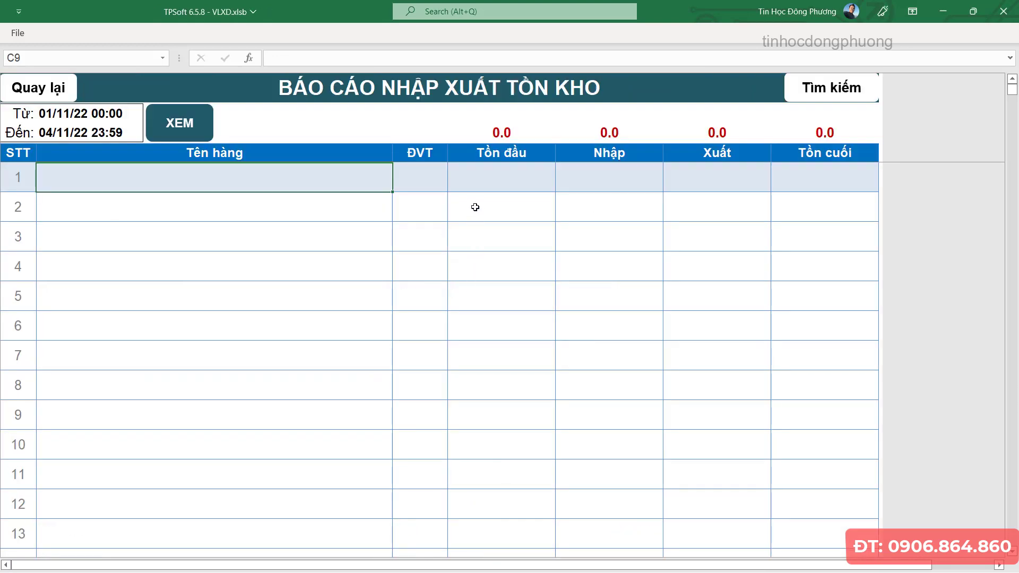
left_click(499, 191)
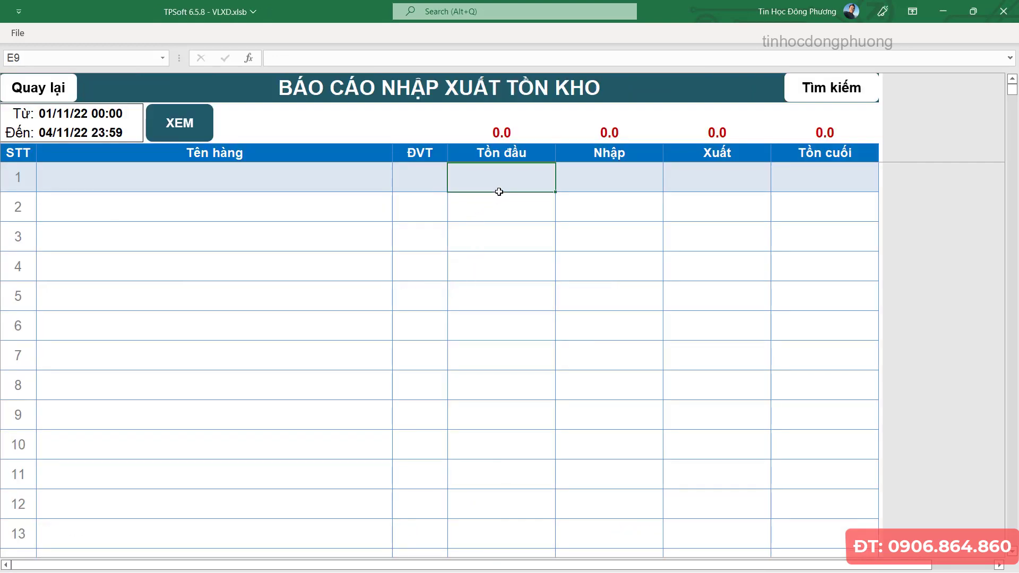
left_click(607, 185)
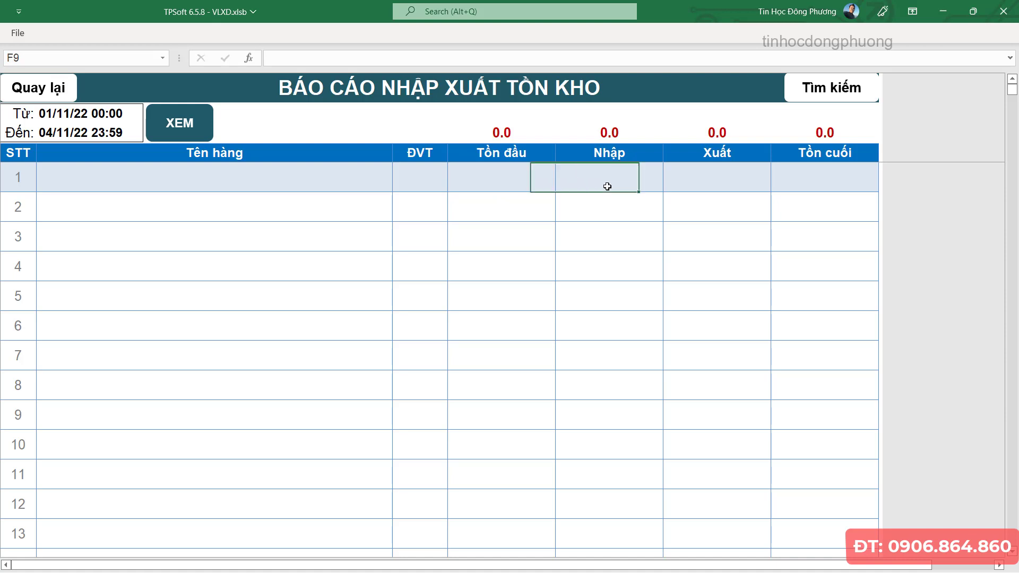
left_click(508, 183)
key("Right")
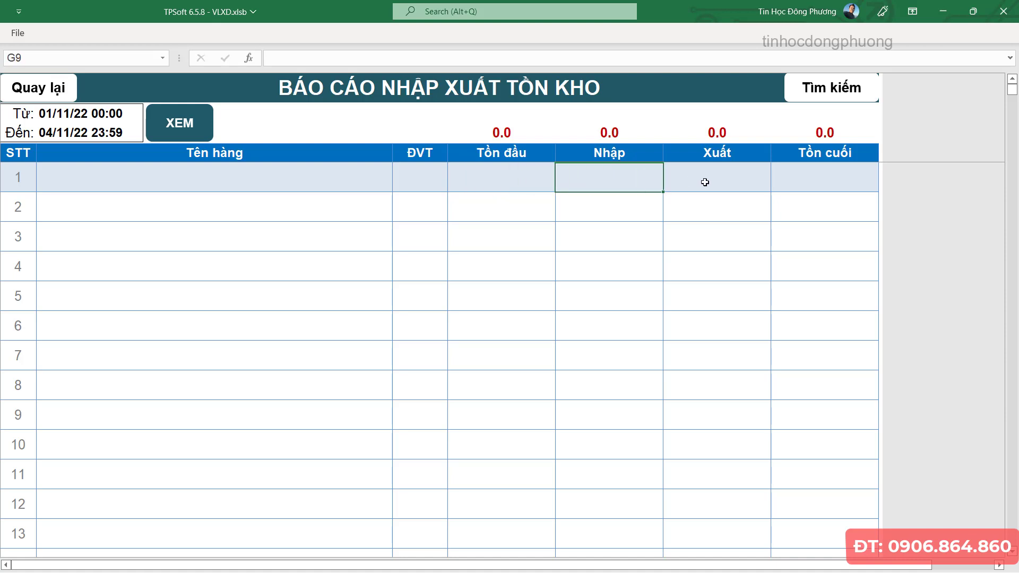
key("Right")
- Set the period to 01/11/22–04/11/22 and check Xi măng Hà Tiên: 103 in, 3 out, 100 closing
left_click(94, 133)
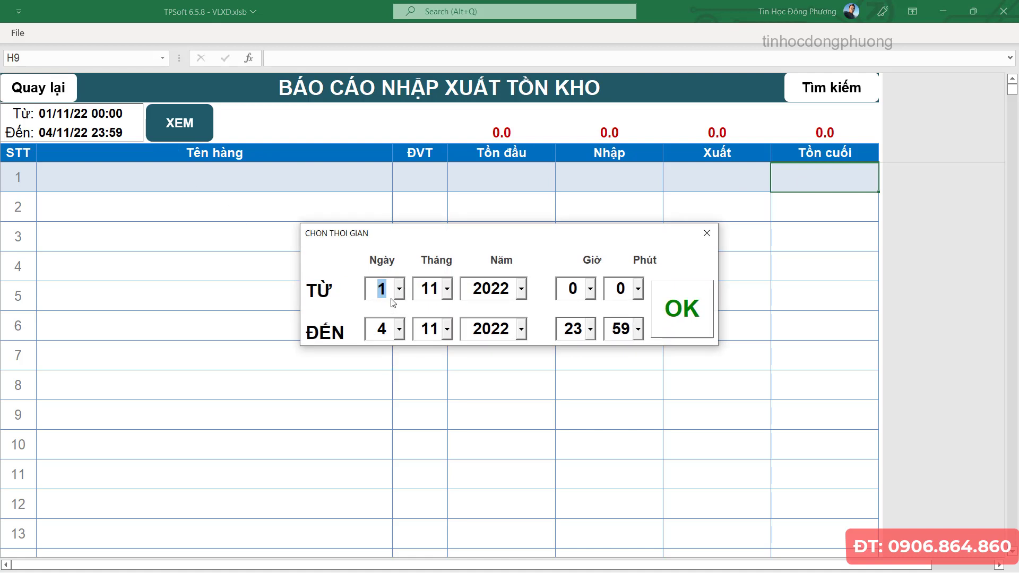
left_click(660, 307)
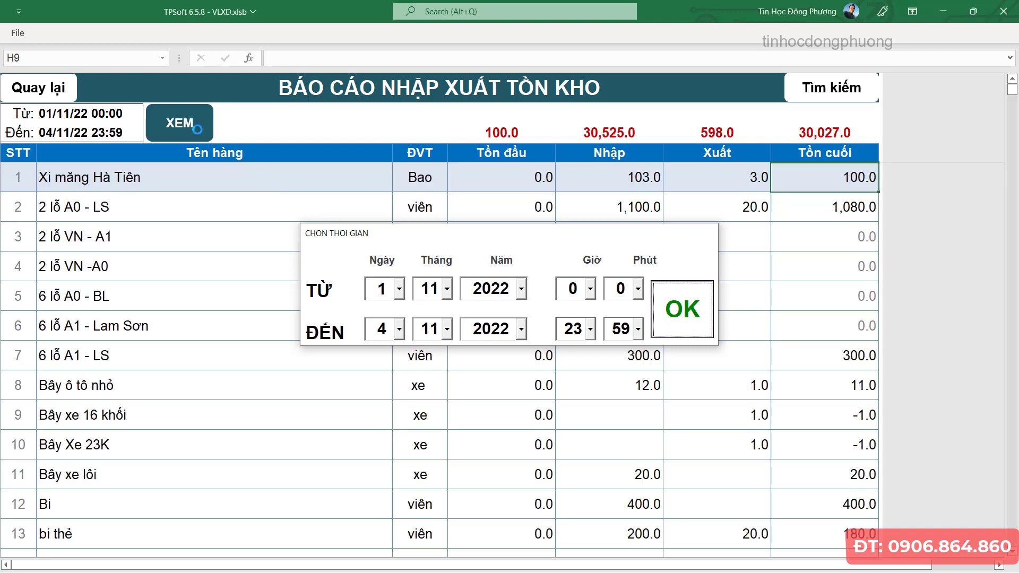
left_click(669, 266)
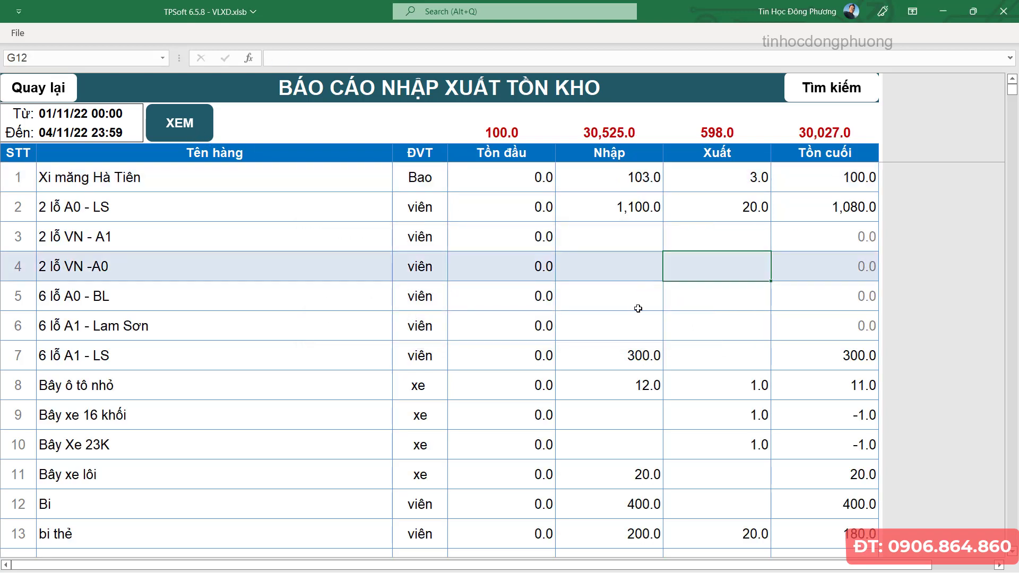
scroll(637, 313, "down", 2)
scroll(637, 313, "up", 2)
left_click(632, 181)
left_click(744, 181)
left_click(832, 183)
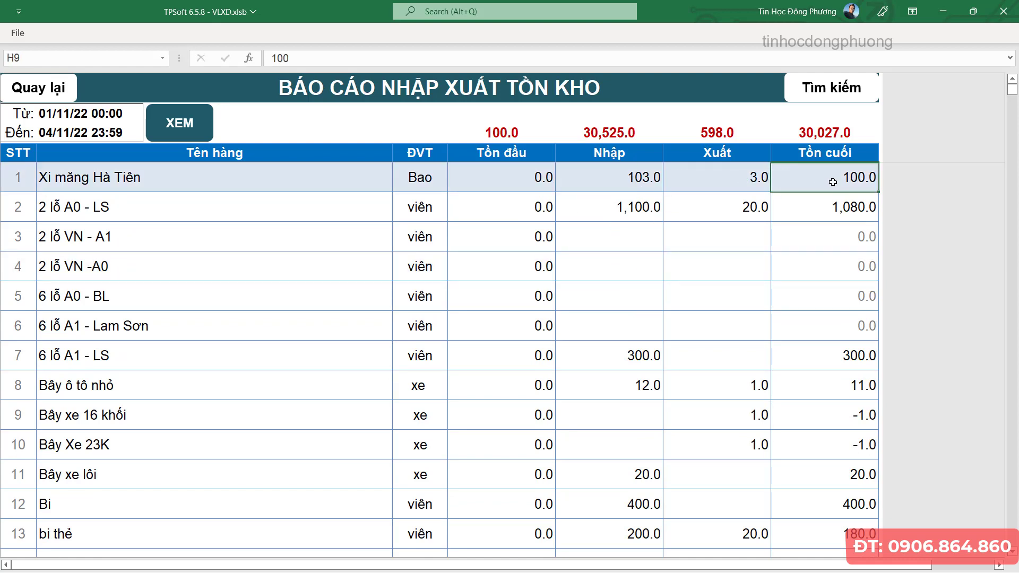
- Check Bây ô tô nhỏ's row: 12 in, 1 out, 11 closing
scroll(662, 427, "down", 1)
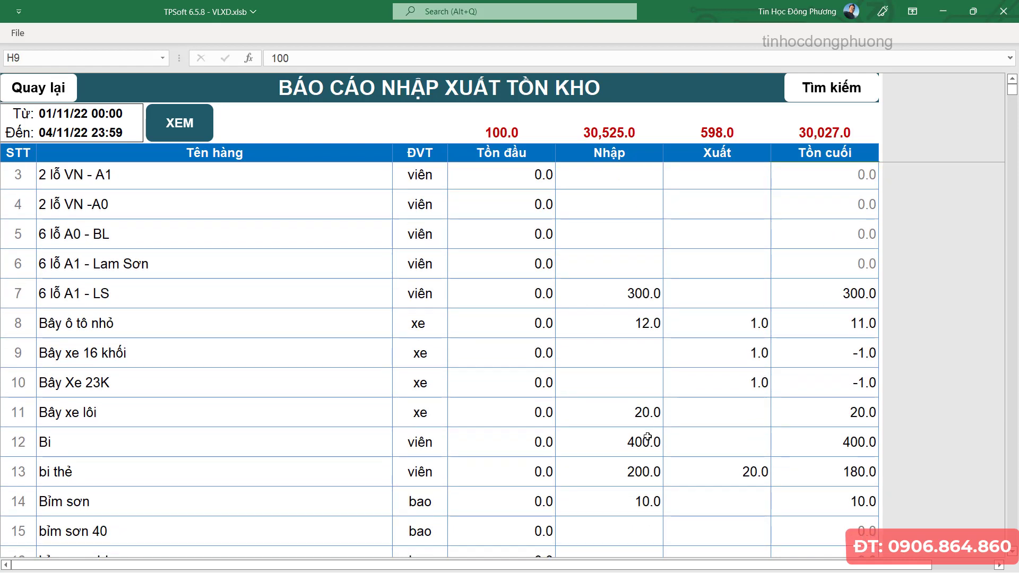
left_click(611, 328)
key("Left")
key("Left")
key("Left")
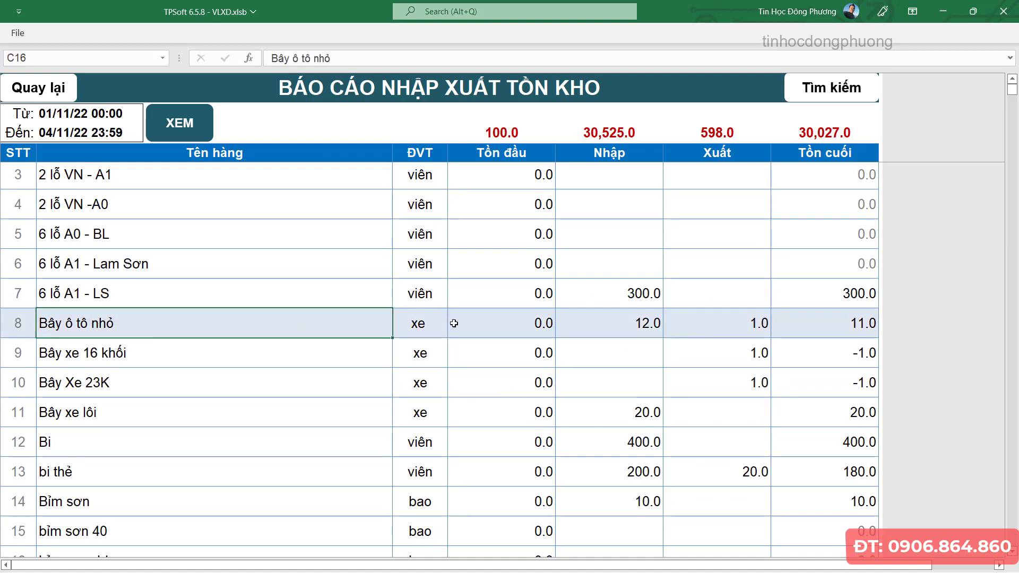
left_click(645, 327)
left_click(520, 326)
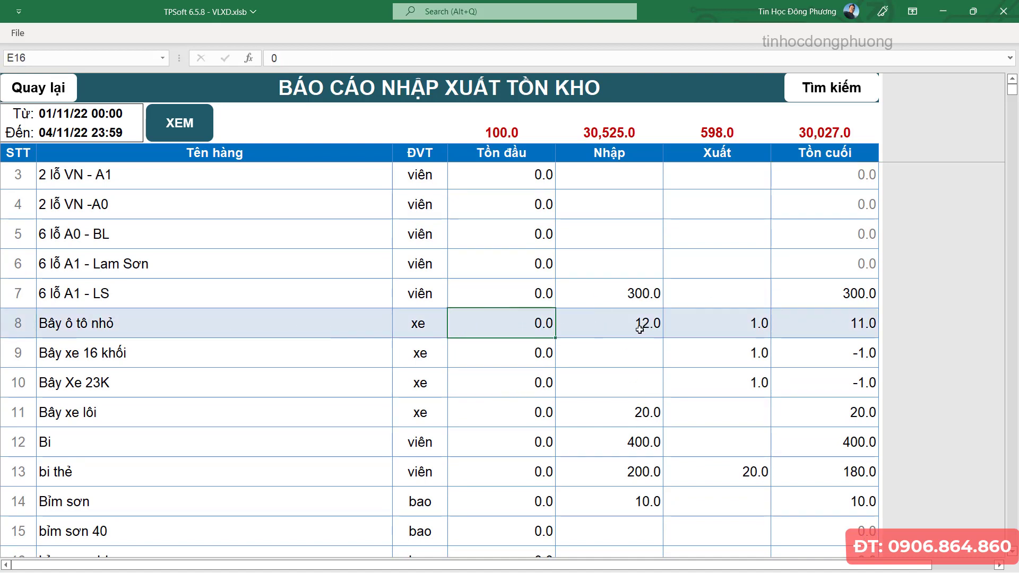
left_click(610, 324)
left_click(745, 335)
left_click(846, 335)
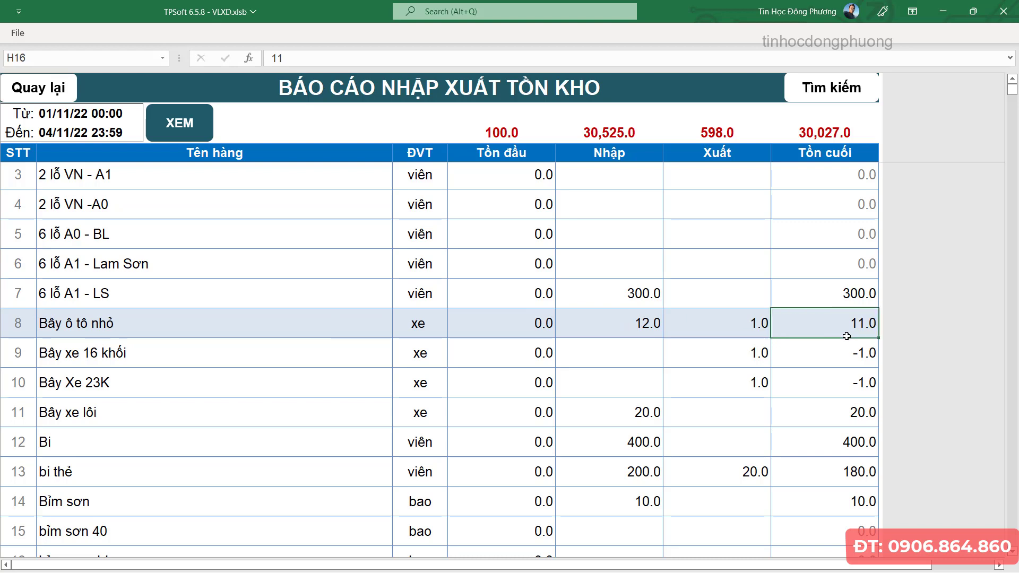
scroll(847, 337, "down", 1)
scroll(839, 345, "down", 1)
scroll(833, 353, "up", 1)
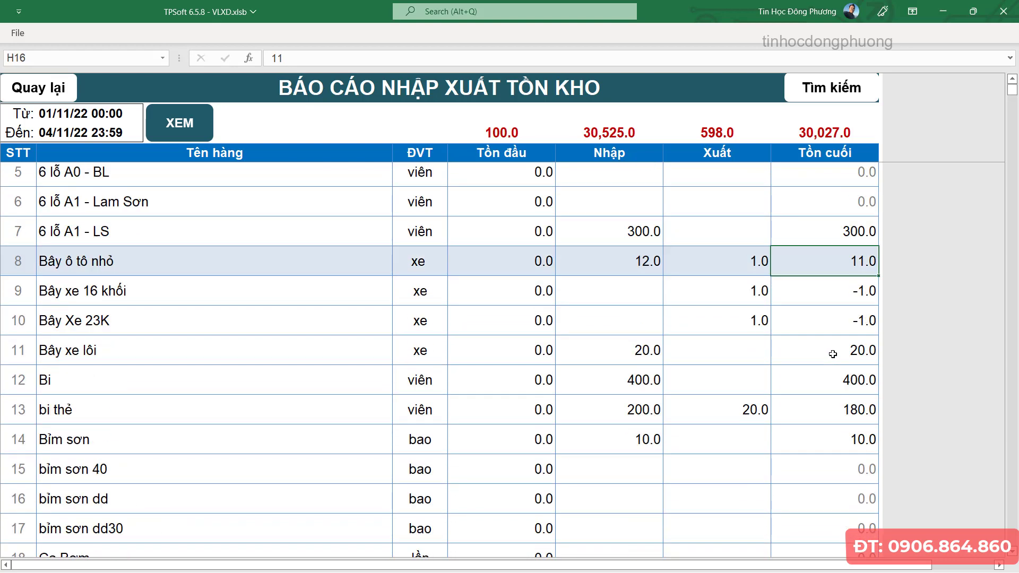
scroll(831, 334, "up", 2)
- Search 'da 0.' to find Đá 0.5 and check its 500 in, 28 out, 472 closing
left_click(832, 91)
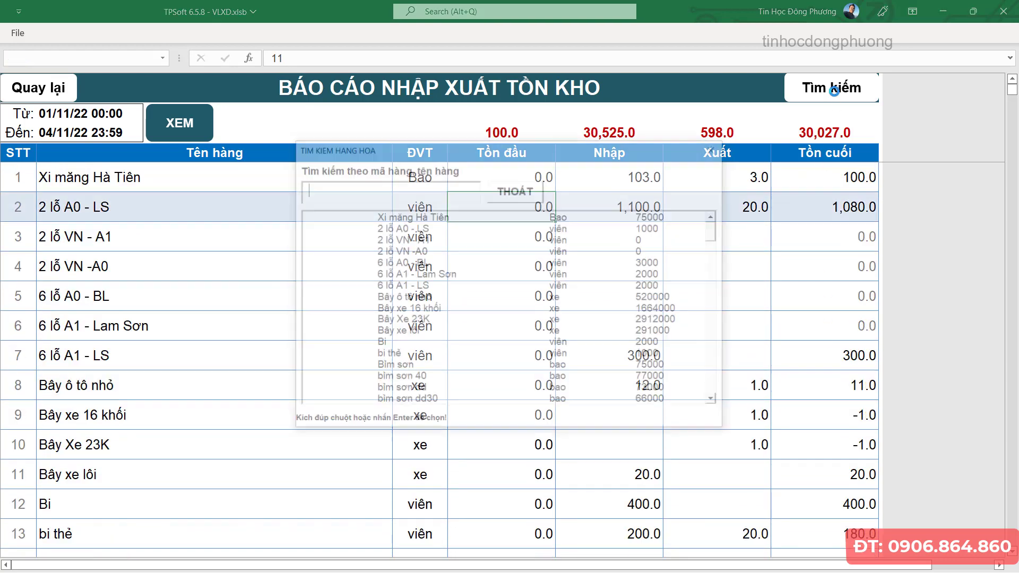
type("da 0.")
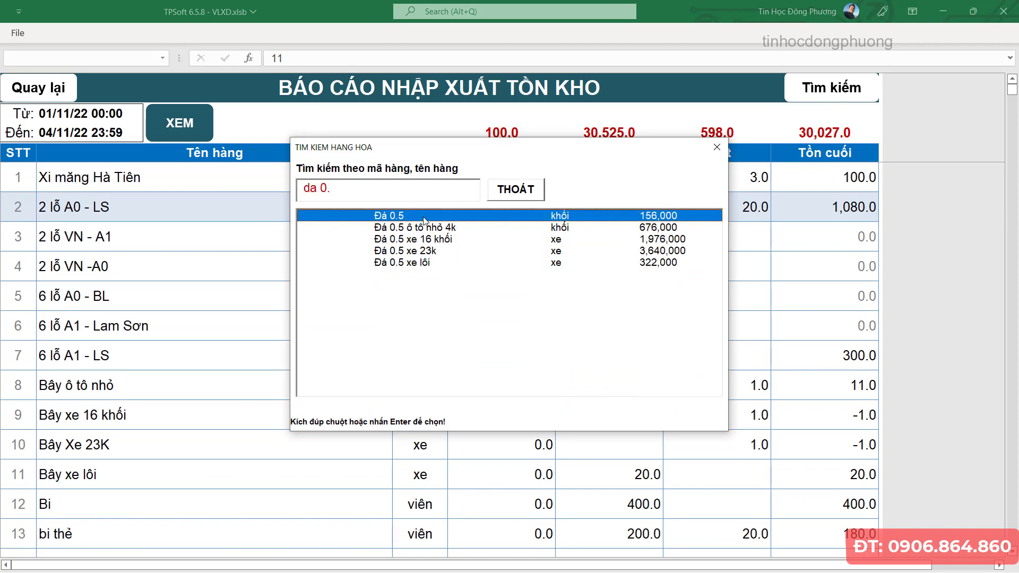
double_click(425, 217)
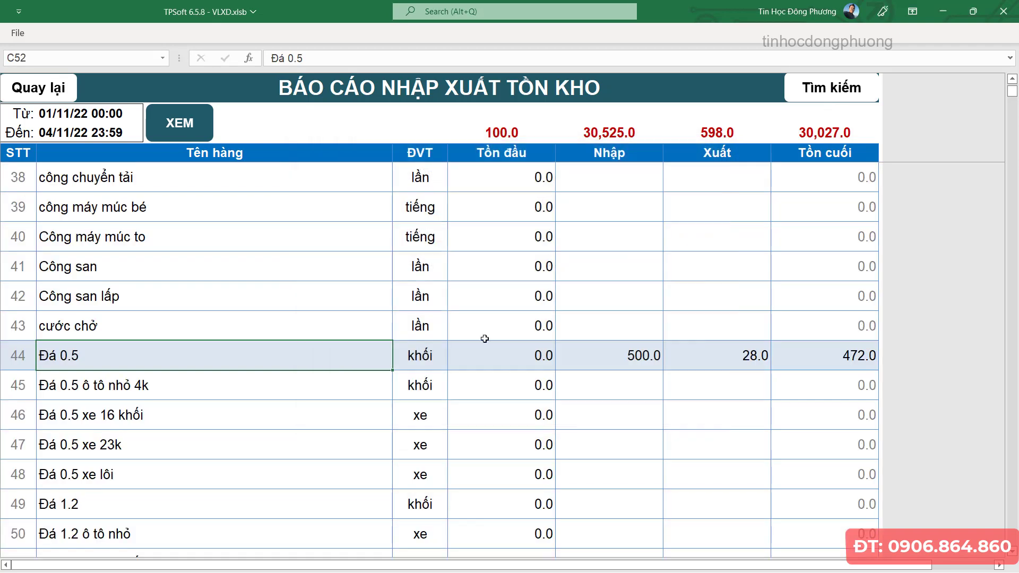
left_click(610, 366)
left_click(722, 350)
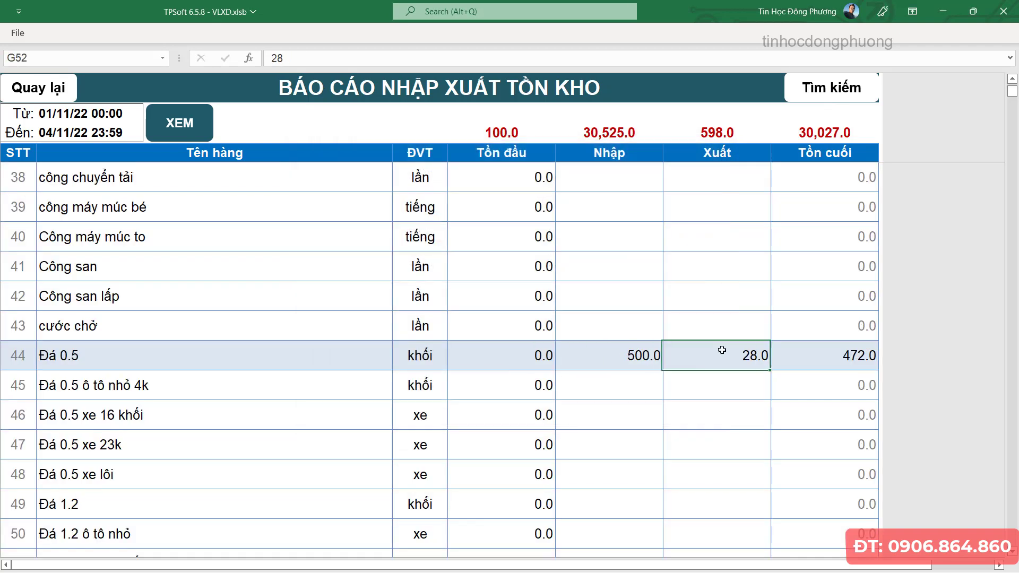
left_click(831, 356)
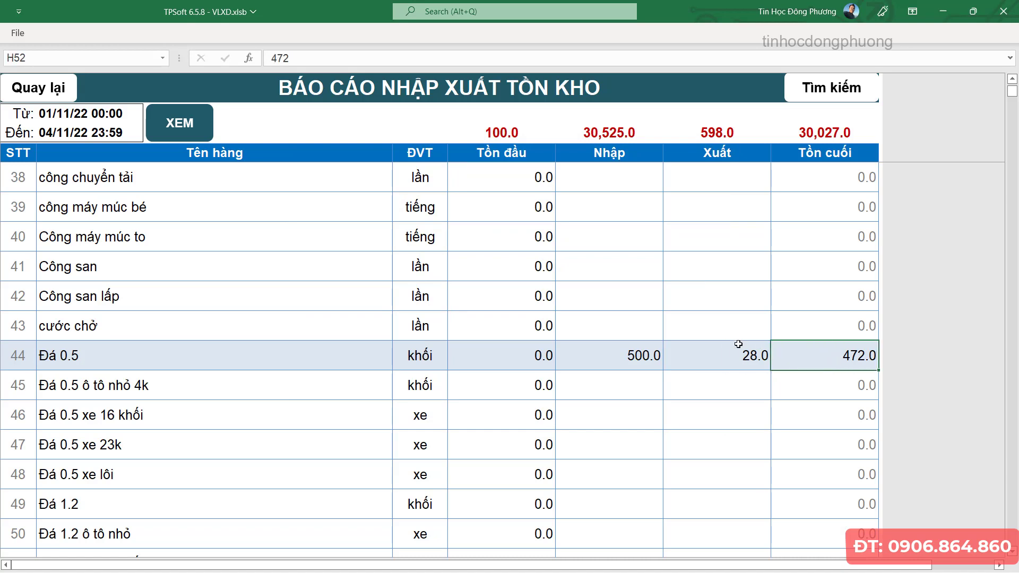
- Return to the main menu and bring up the BÁO CÁO reports menu
scroll(738, 344, "up", 8)
scroll(731, 353, "up", 4)
scroll(731, 353, "up", 1)
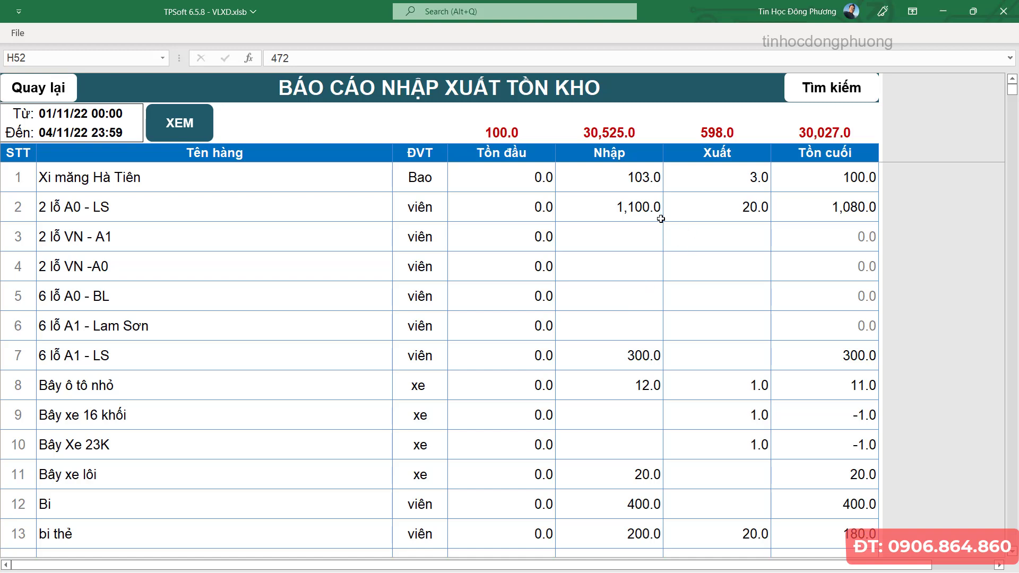
left_click(669, 331)
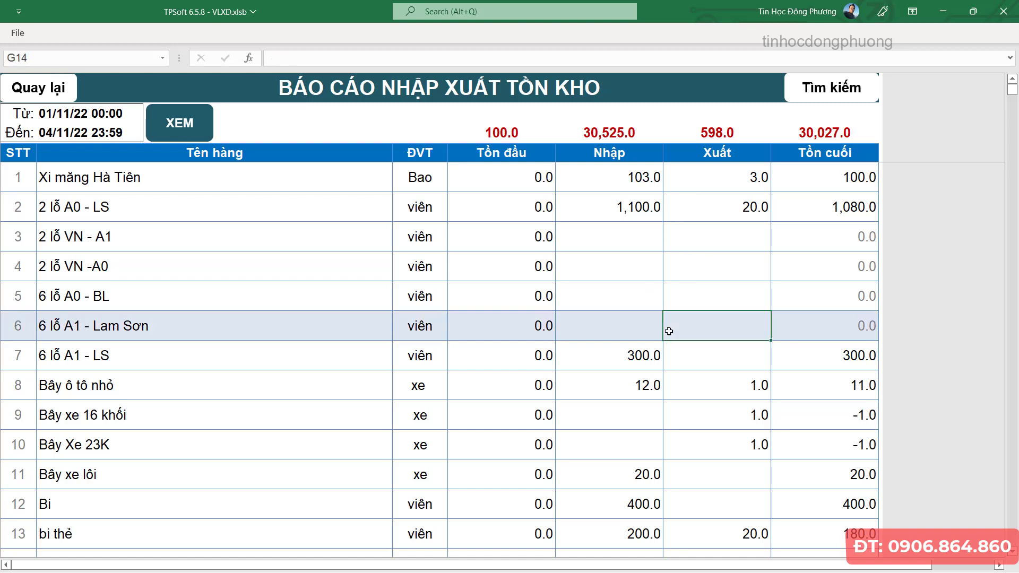
left_click(17, 86)
left_click(524, 421)
- Open the stock card report, confirm the 01/11/22–04/11/22 range, and pick Đá 0.5 via search 'da'
left_click(442, 421)
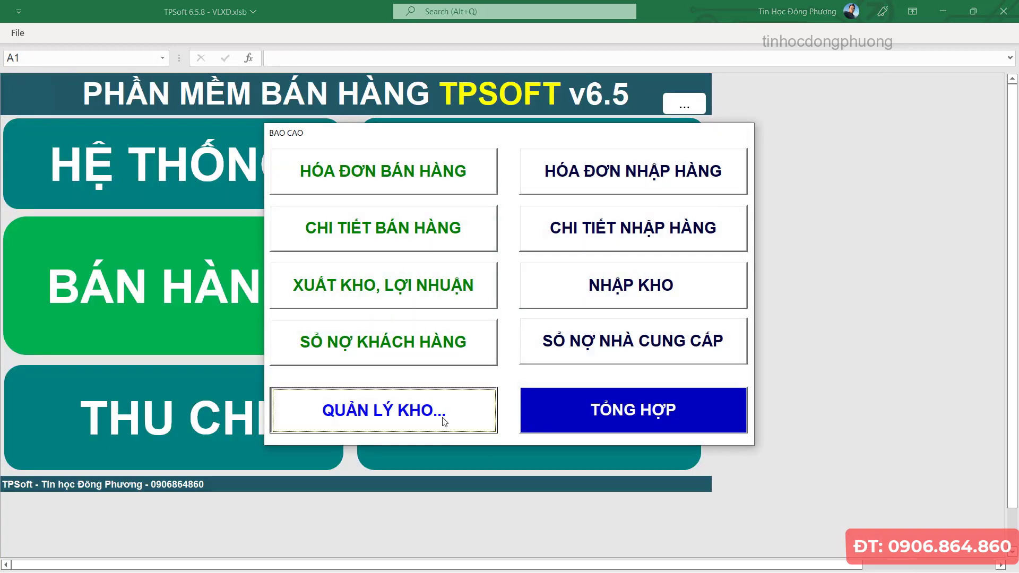
left_click(493, 358)
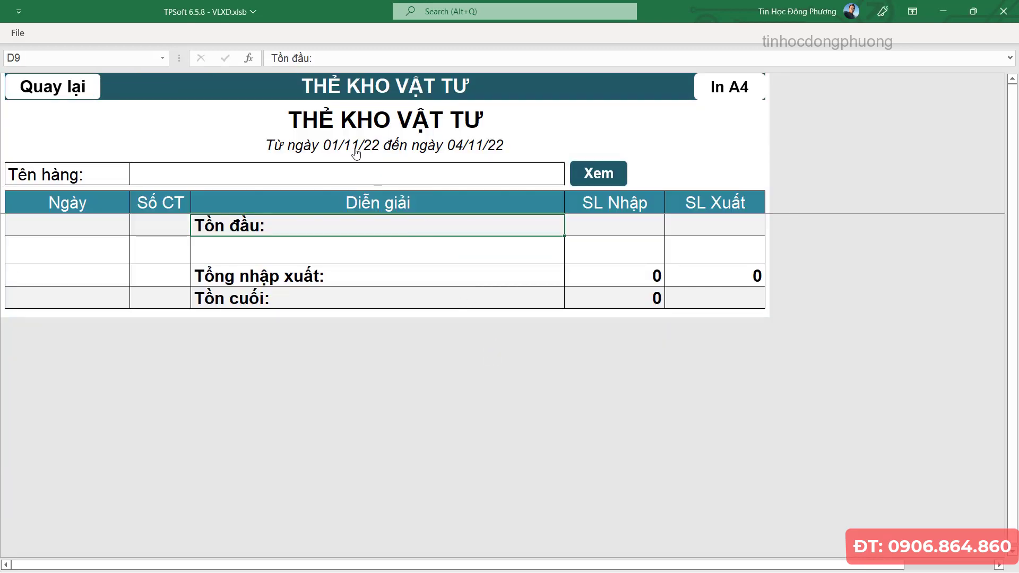
left_click(330, 152)
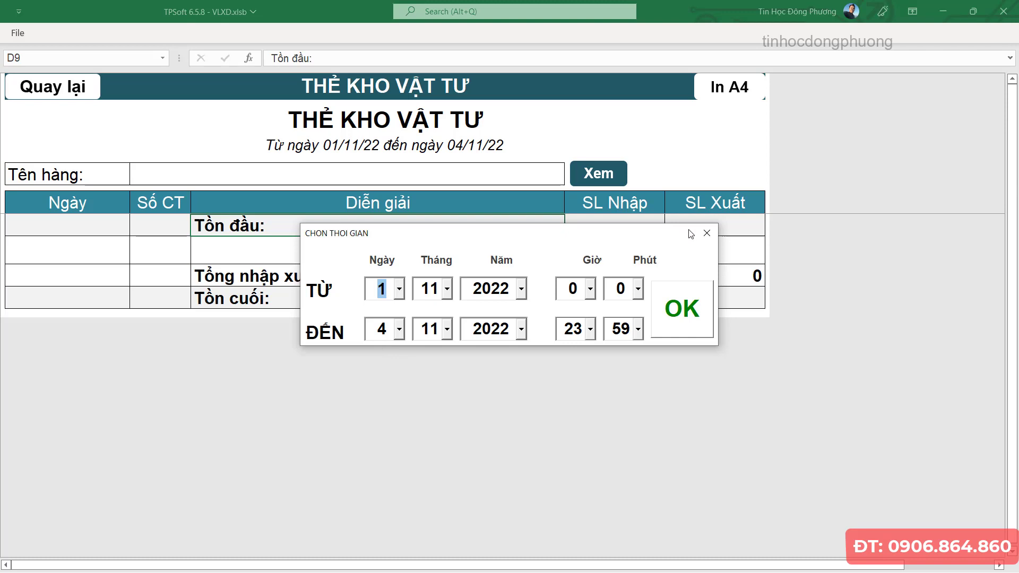
left_click(707, 233)
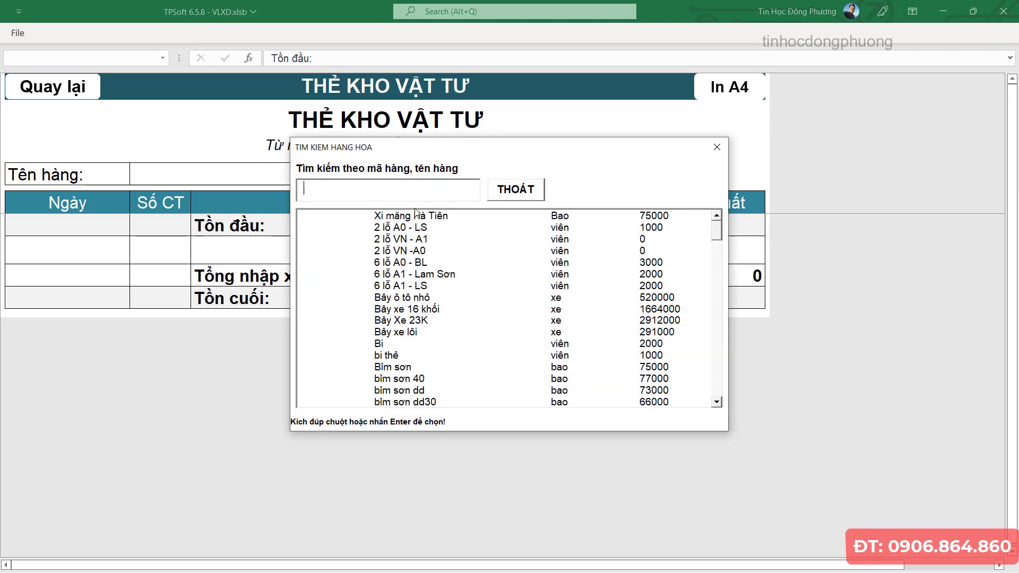
type("da")
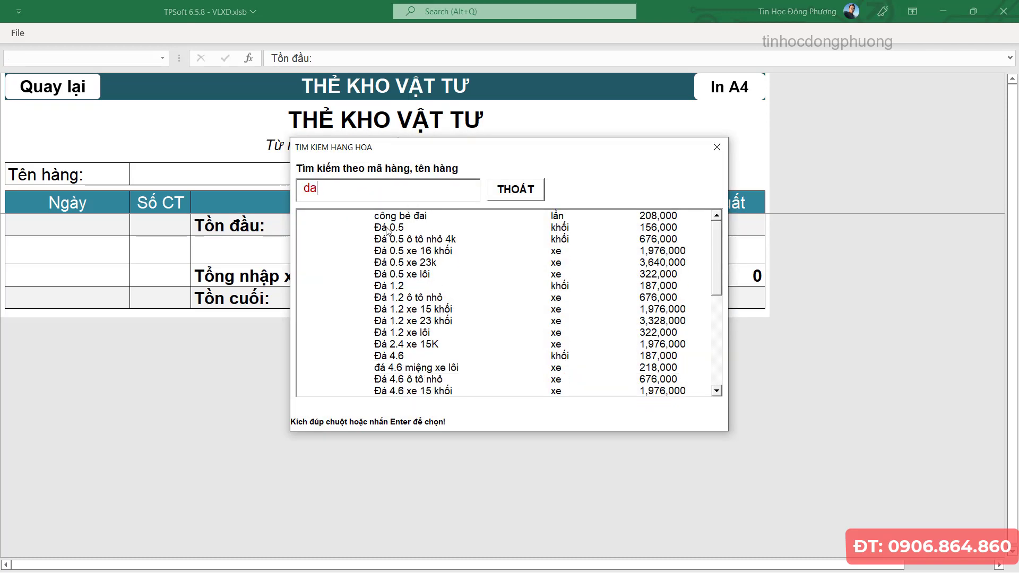
double_click(393, 229)
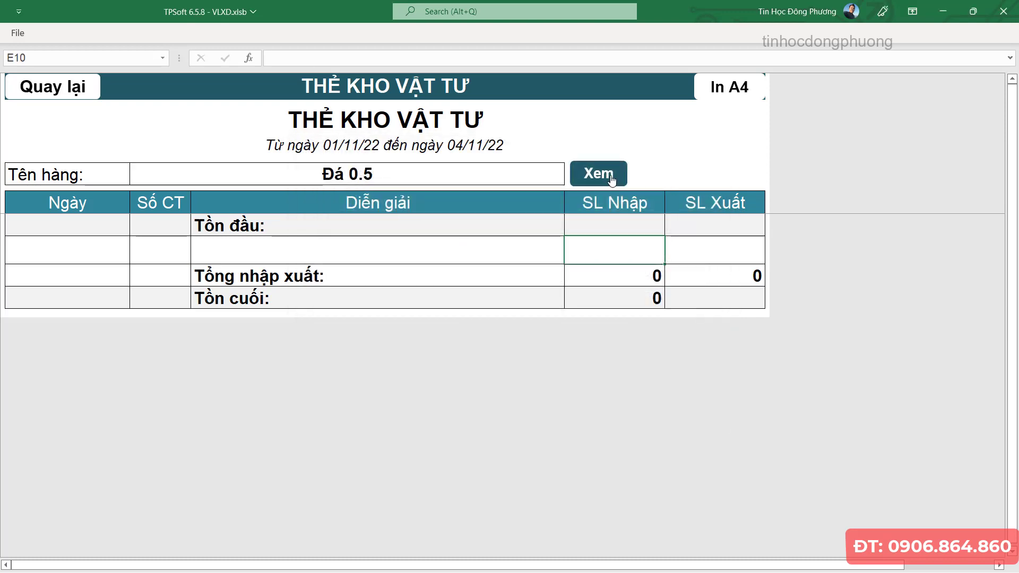
- Load the Đá 0.5 stock card and review its receipts: 200 from Đạt and 300 more
left_click(609, 175)
left_click(483, 289)
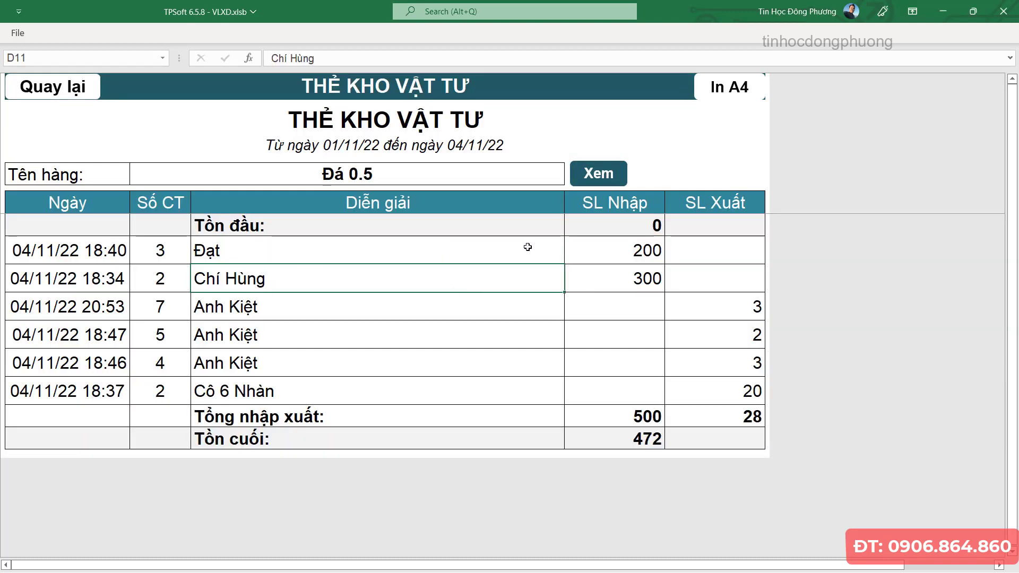
left_click(60, 251)
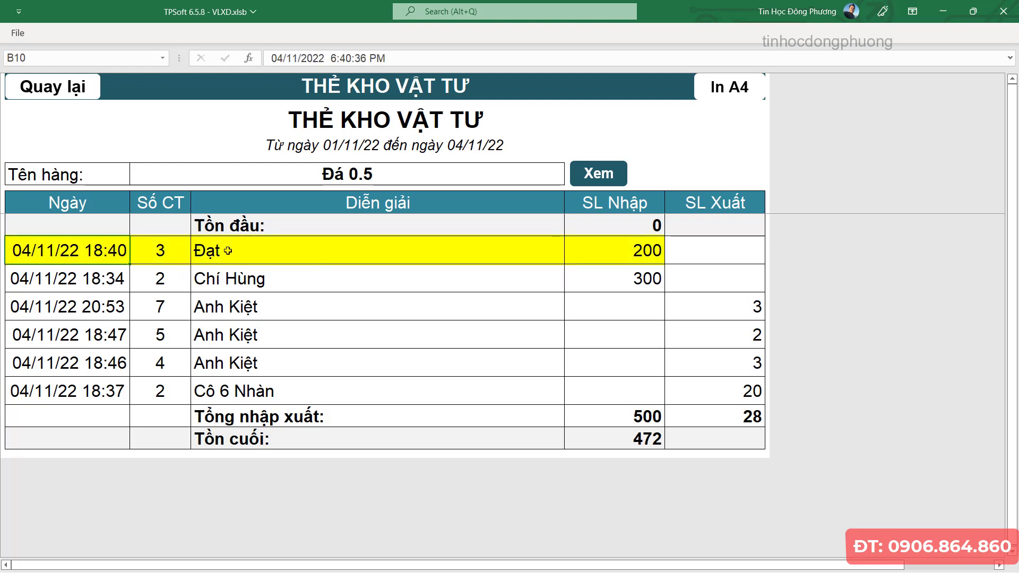
left_click(160, 251)
left_click(229, 256)
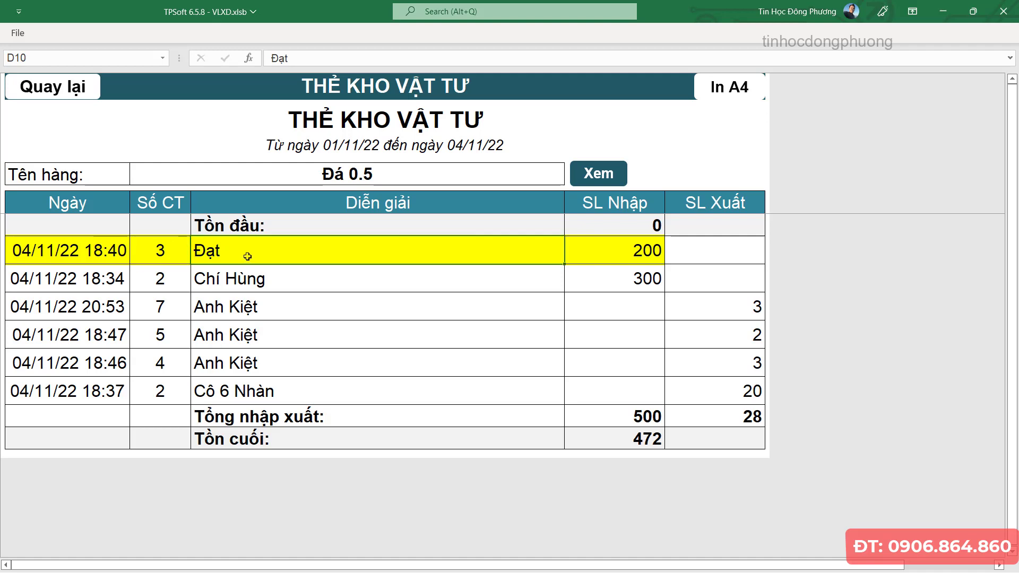
left_click(607, 251)
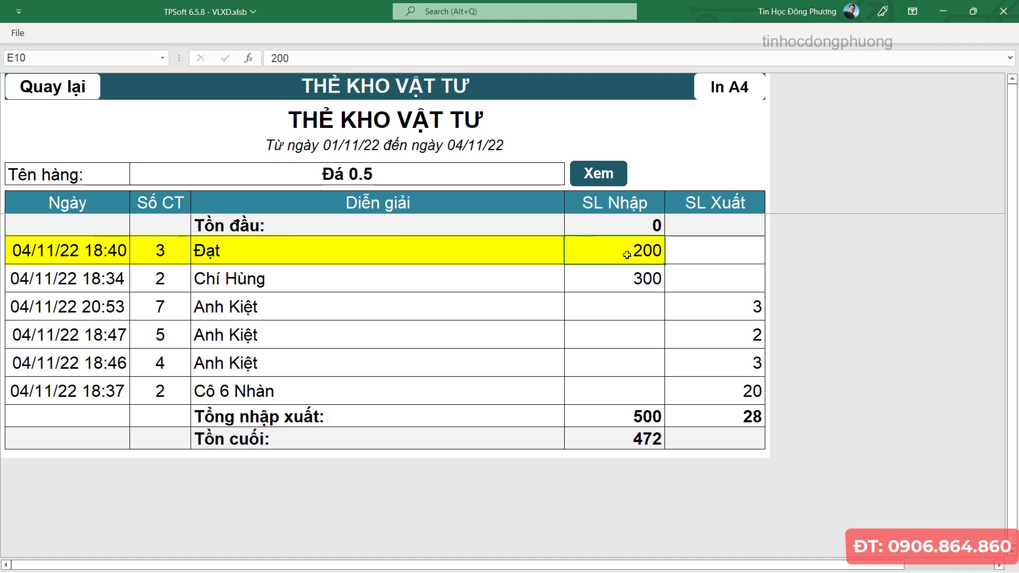
left_click(304, 258)
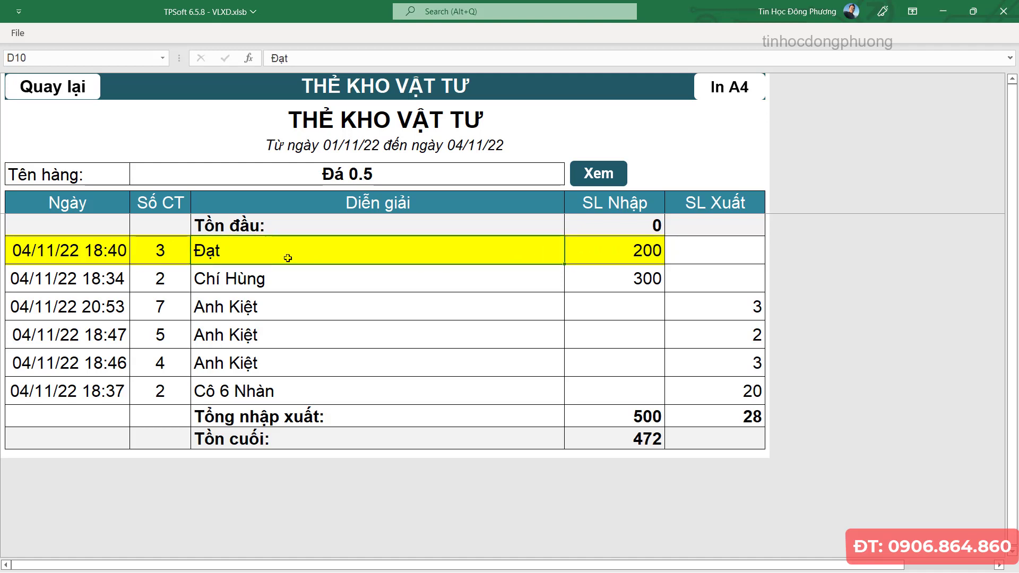
left_click(604, 275)
left_click(635, 251)
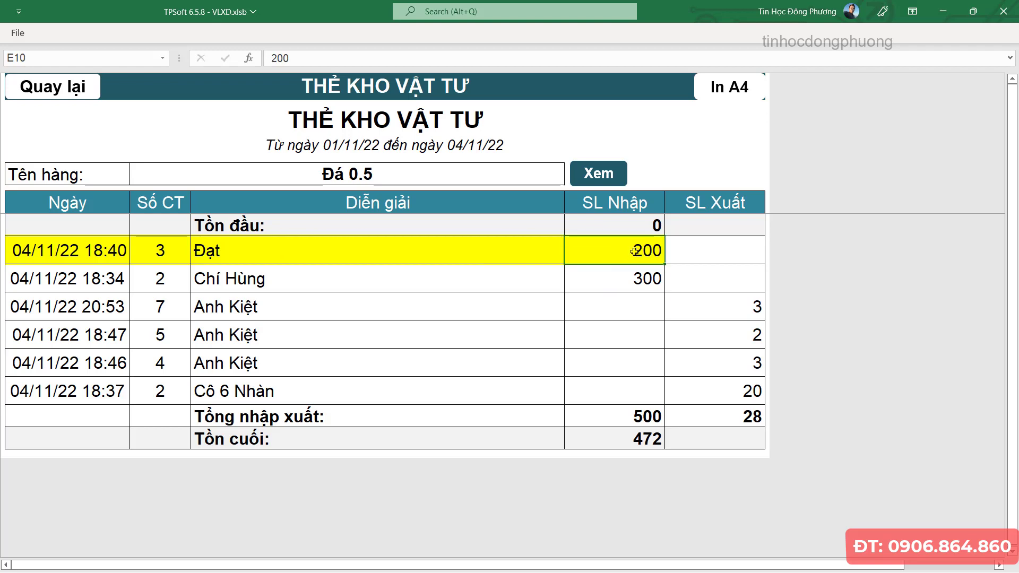
left_click_drag(635, 251, 635, 275)
- Review the four issued entries, including Anh Kiệt's voucher 5 and 20 to Cô 6 Nhàn
left_click_drag(721, 302, 724, 386)
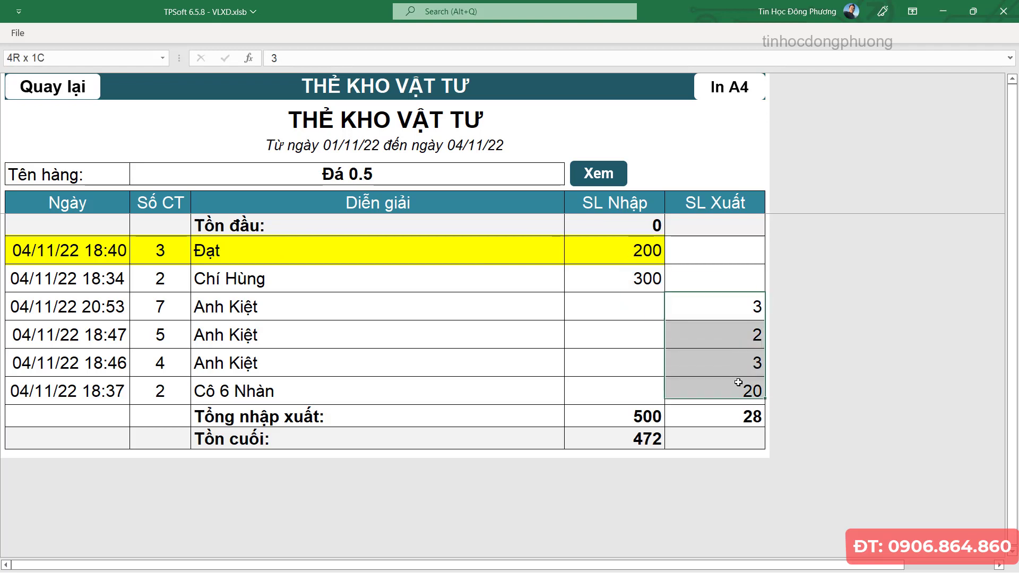
left_click(715, 361)
left_click(73, 335)
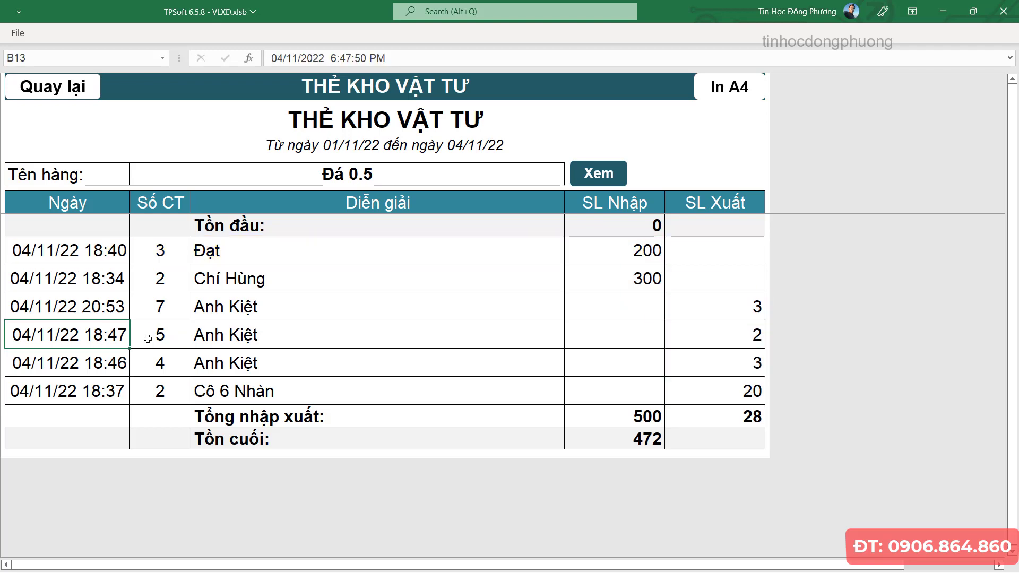
left_click(170, 337)
left_click(127, 337)
left_click(240, 341)
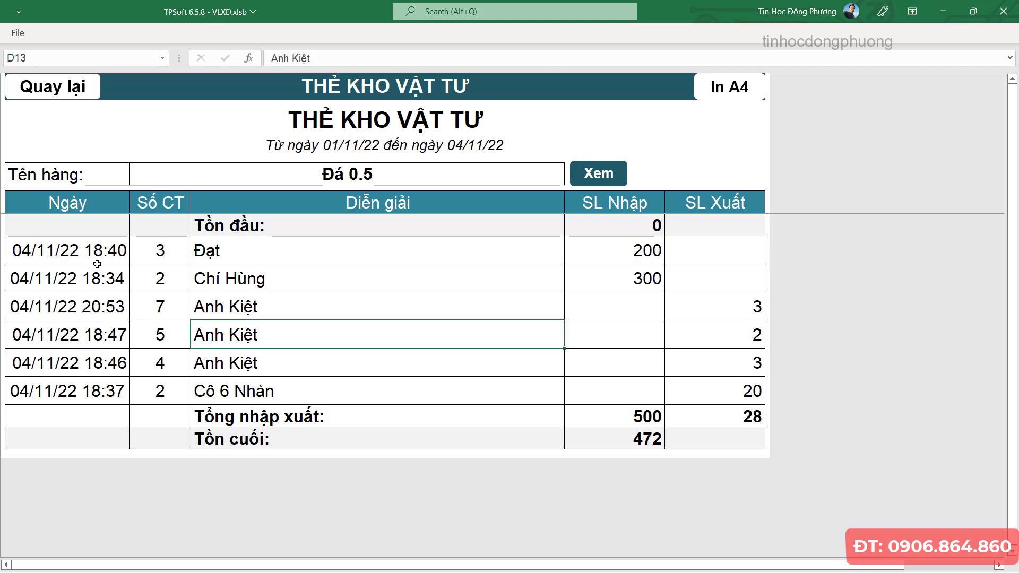
left_click(744, 392)
left_click(737, 339)
- Check the totals of 500 received and 28 issued, and the Tồn cuối formula giving 472
left_click(629, 420)
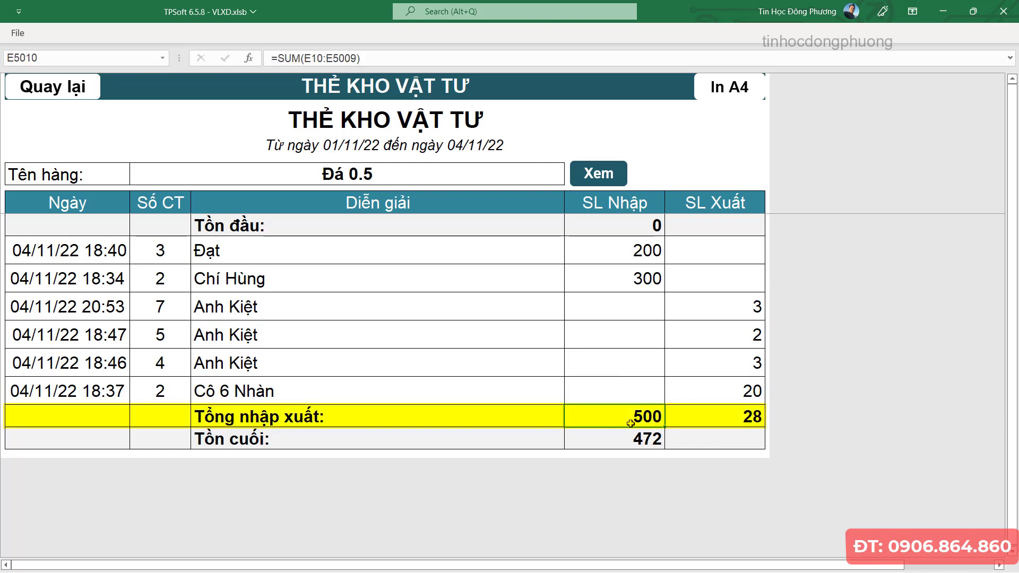
left_click(724, 420)
left_click(647, 446)
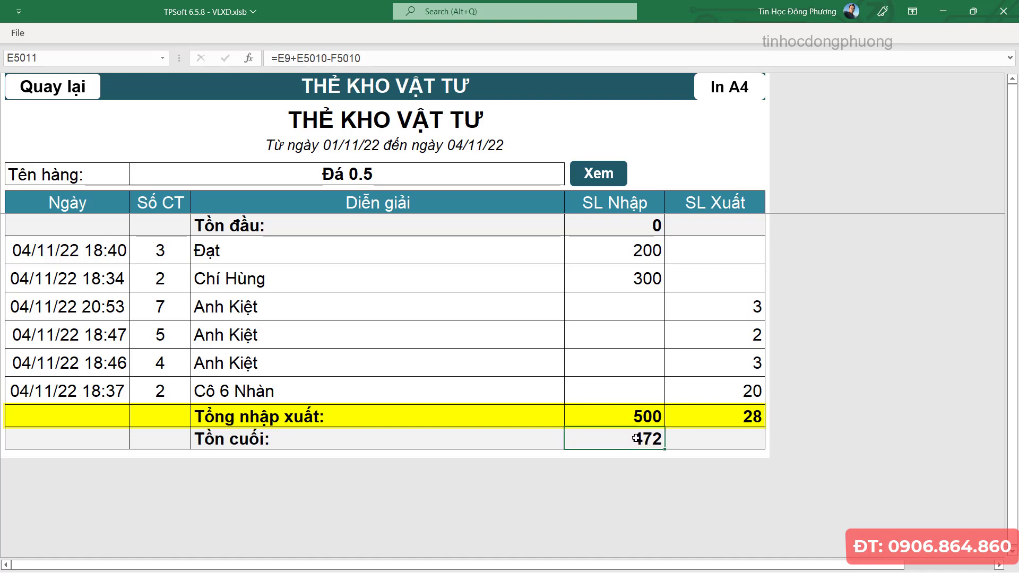
left_click(636, 394)
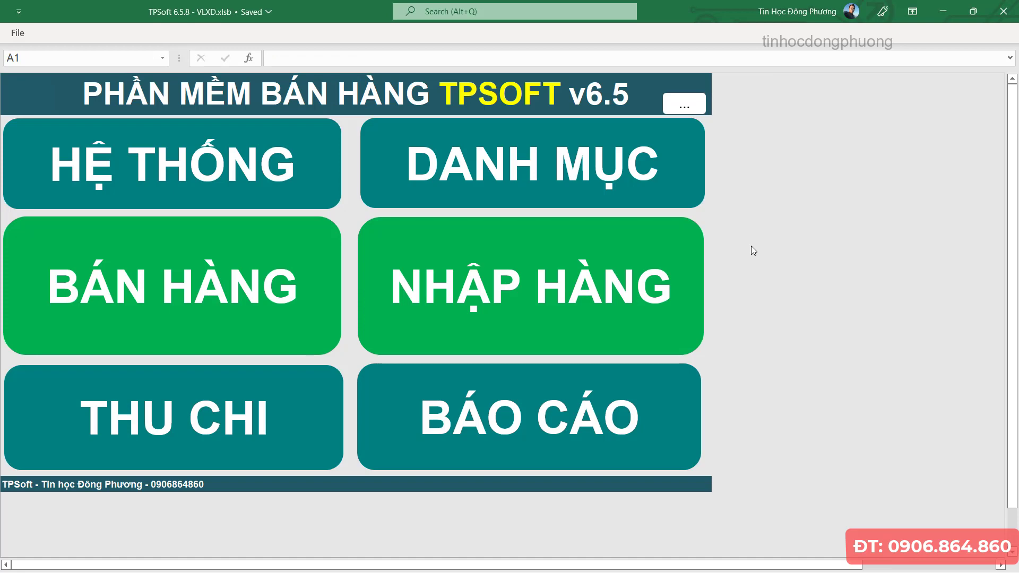
- Record a THU income voucher of 300,000 for bán ve chai in the THU CHI ledger
left_click(234, 419)
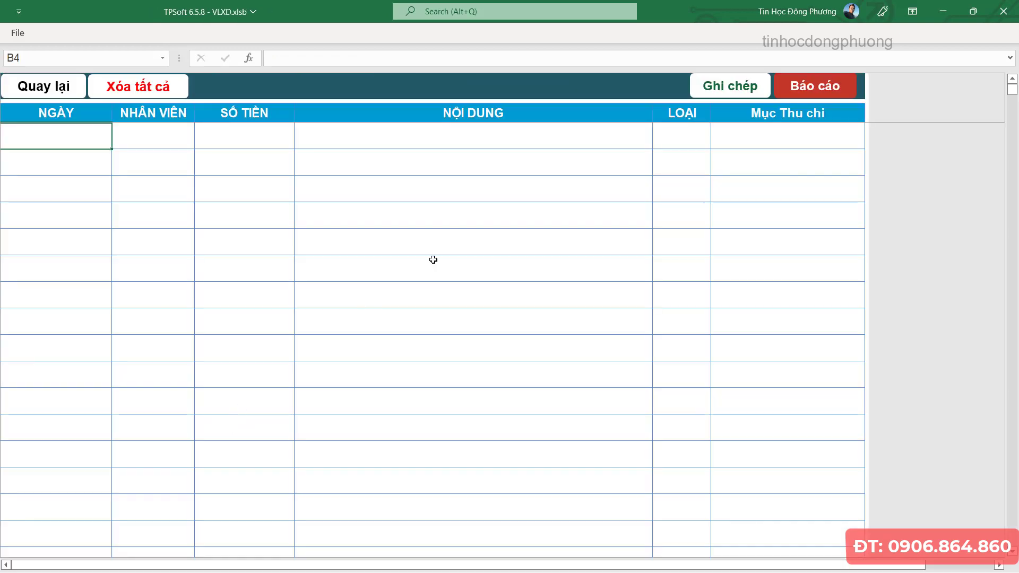
left_click(511, 144)
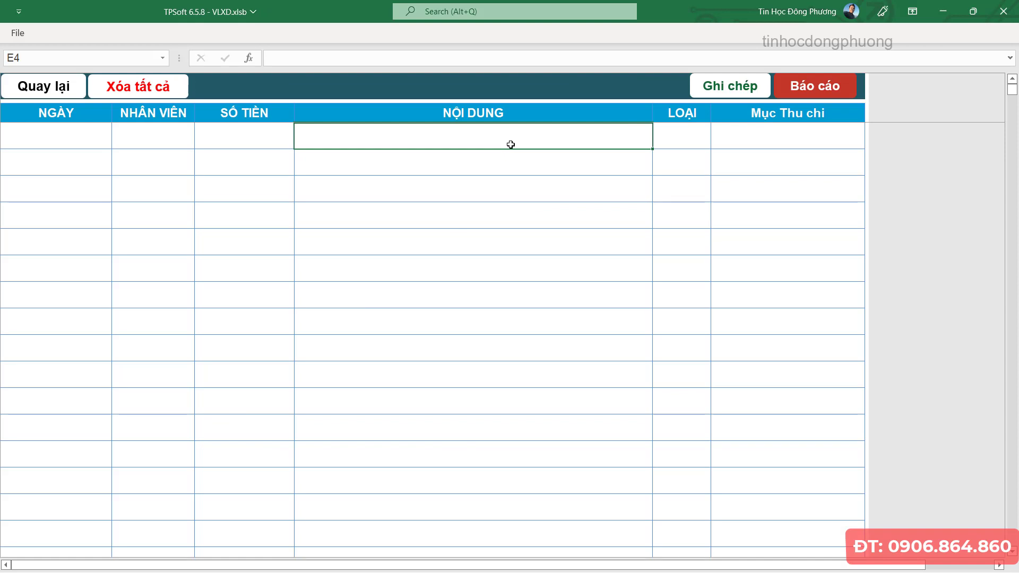
left_click(724, 91)
left_click(492, 247)
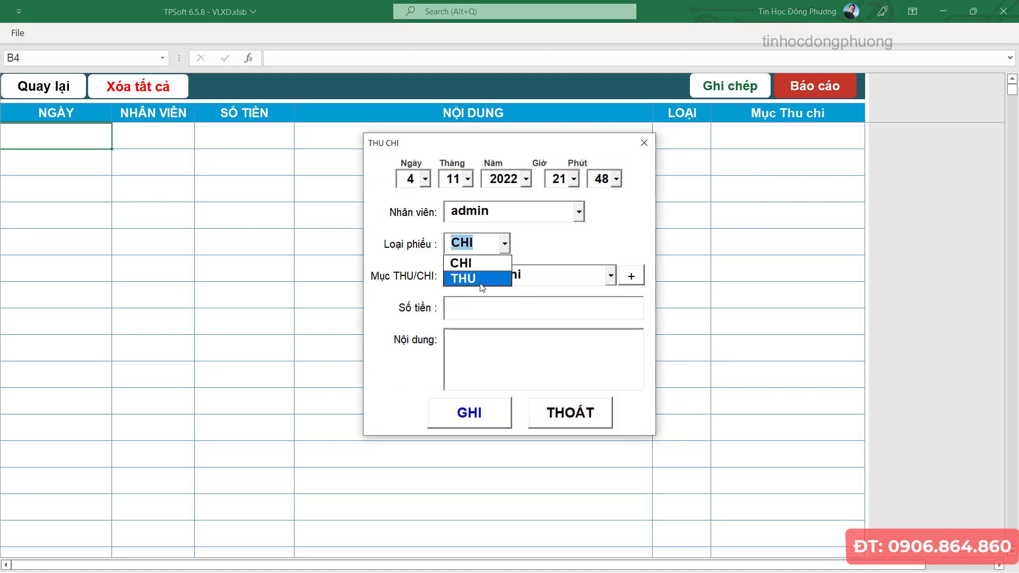
left_click(481, 280)
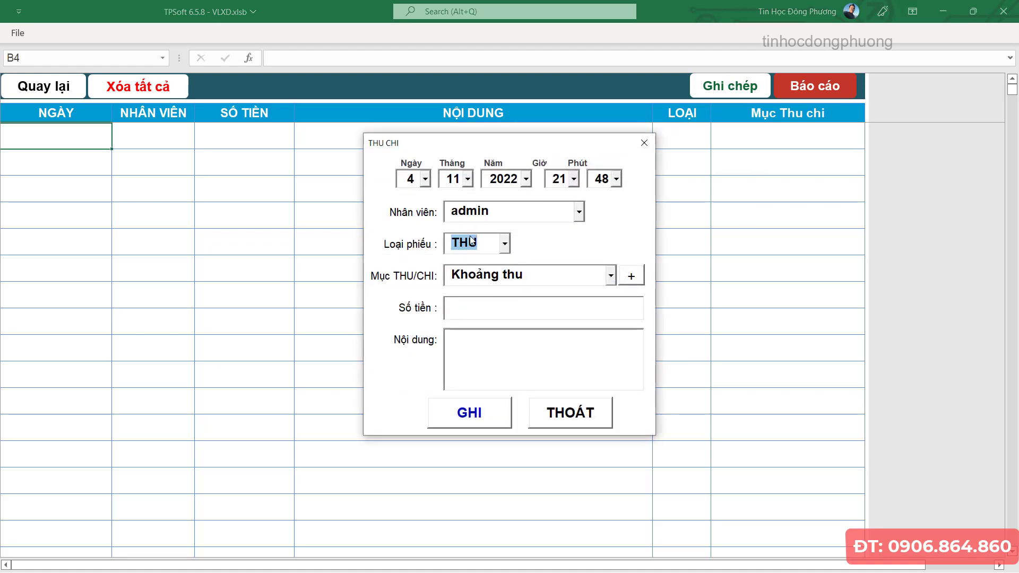
left_click(479, 312)
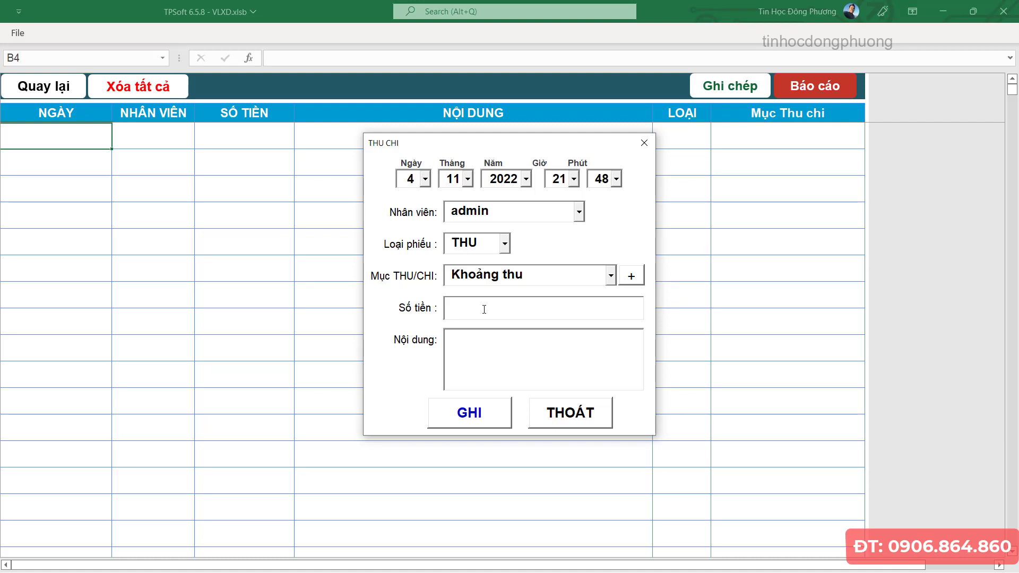
type("300000")
type("ban ")
type("e c")
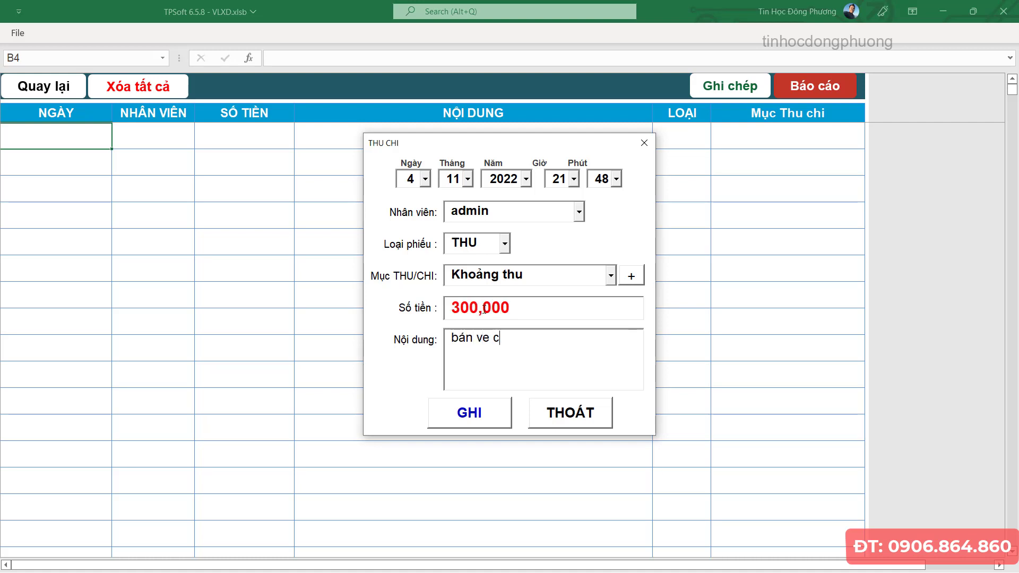
type("hai")
left_click(455, 423)
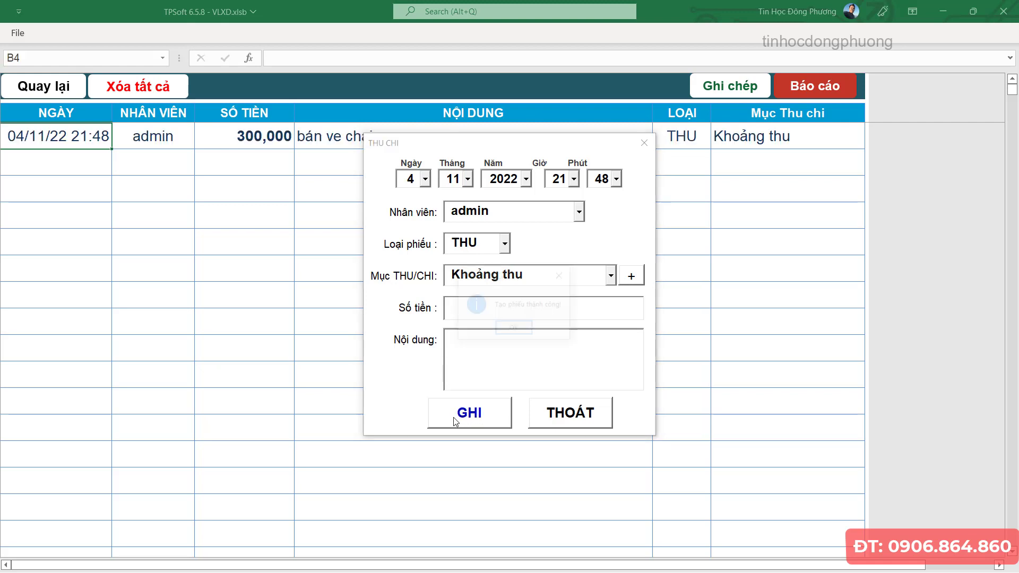
left_click(514, 329)
- Record a CHI expense voucher of 50,000 for Sửa điện and close the entry form
left_click(473, 243)
left_click(473, 244)
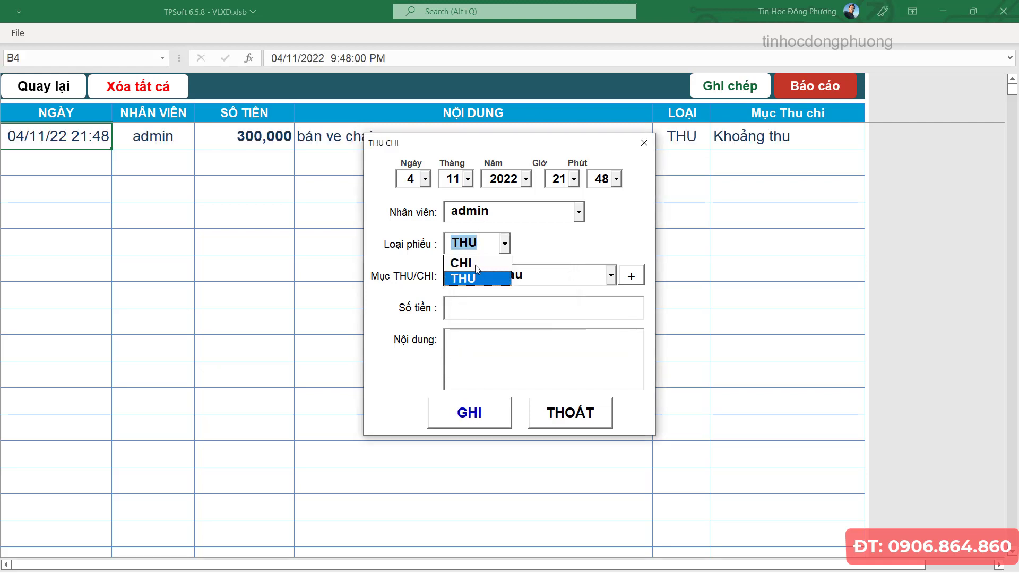
left_click(462, 262)
left_click(463, 307)
type("500")
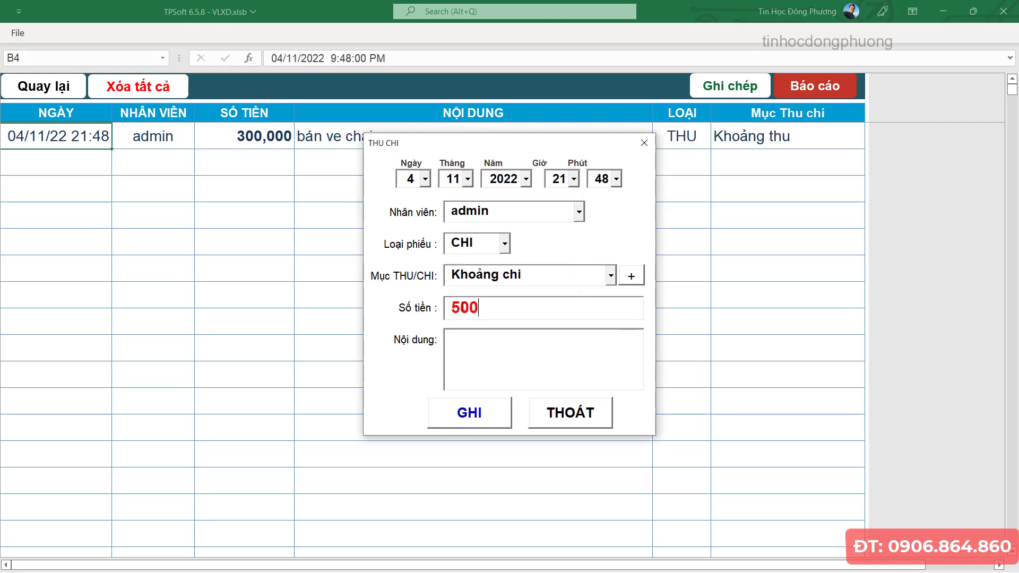
type("00ưa")
type("điên")
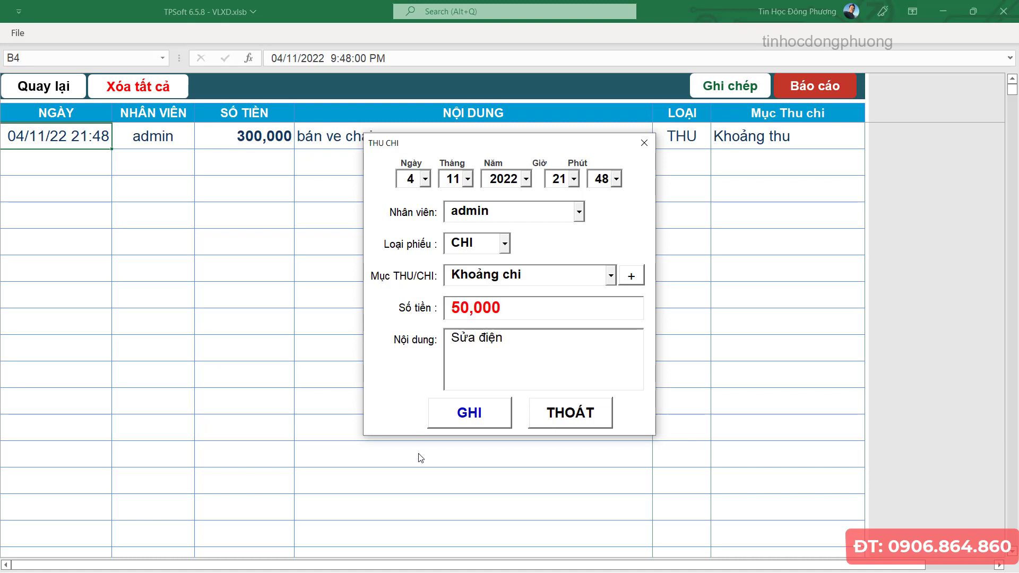
left_click(483, 418)
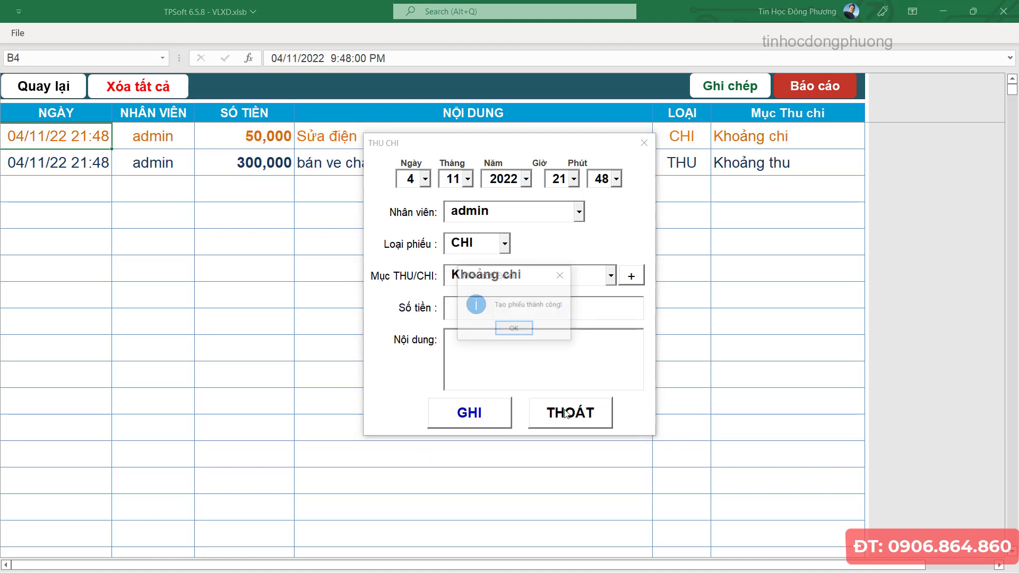
left_click(515, 329)
left_click(569, 404)
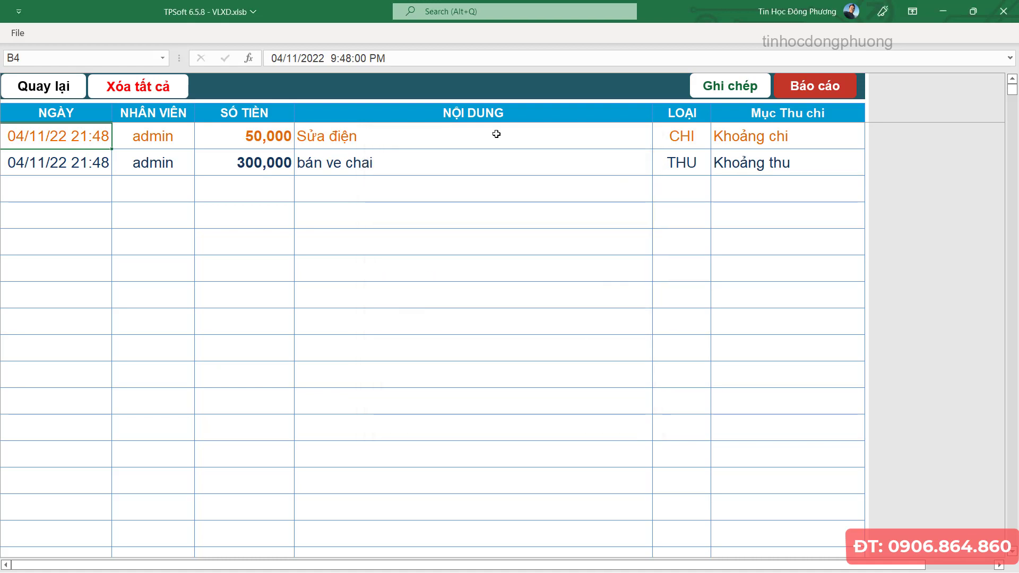
left_click(494, 134)
- Show the income/expense report for 01/11/2022 to 04/11/2022
left_click(818, 87)
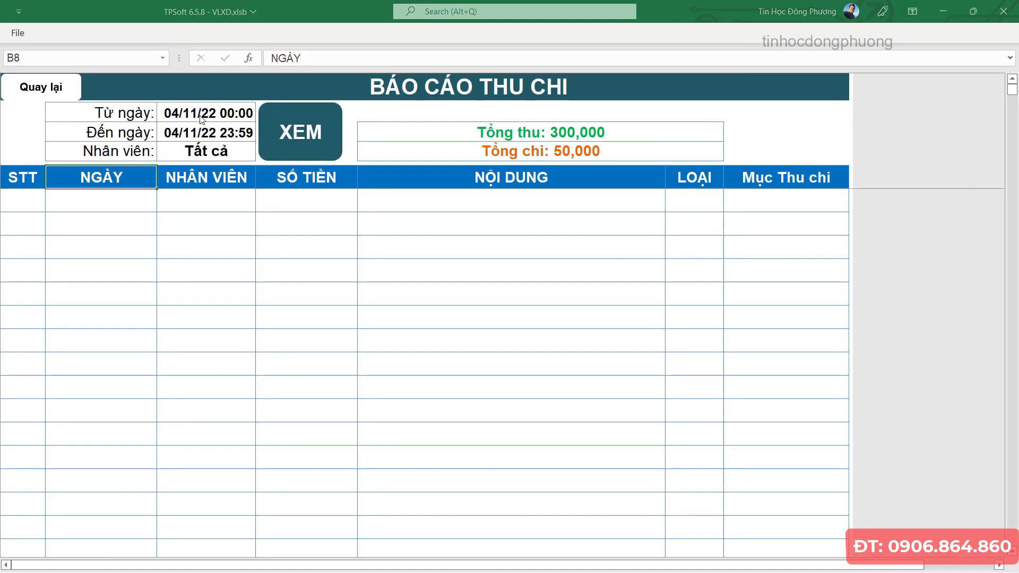
left_click(400, 289)
scroll(407, 319, "up", 1)
scroll(401, 313, "up", 2)
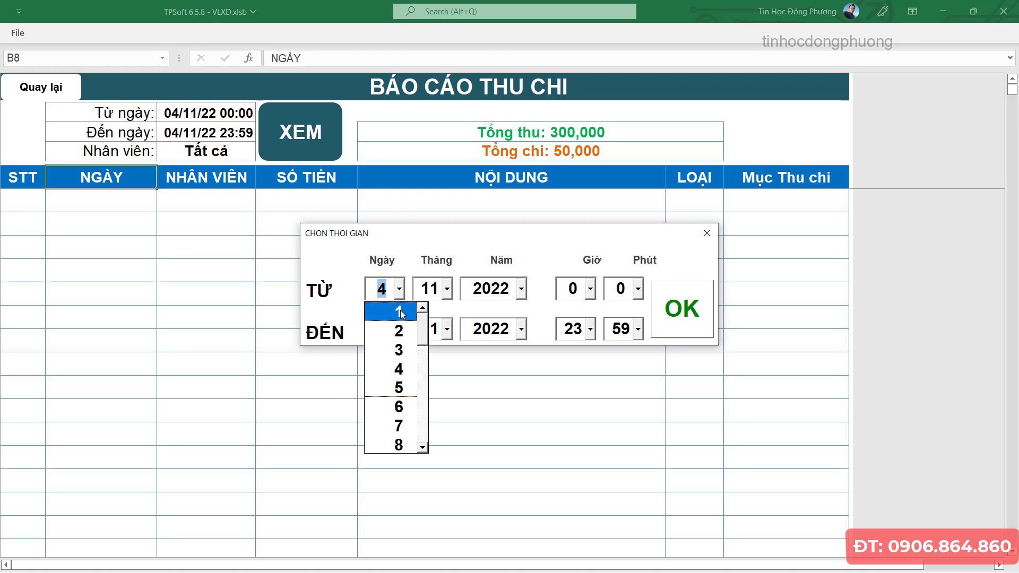
left_click(401, 310)
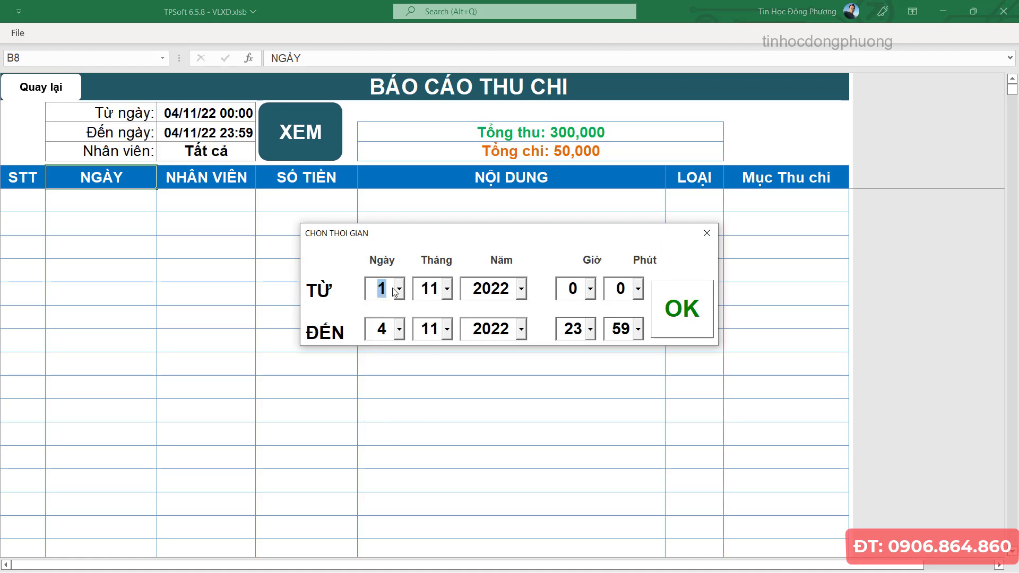
left_click(664, 311)
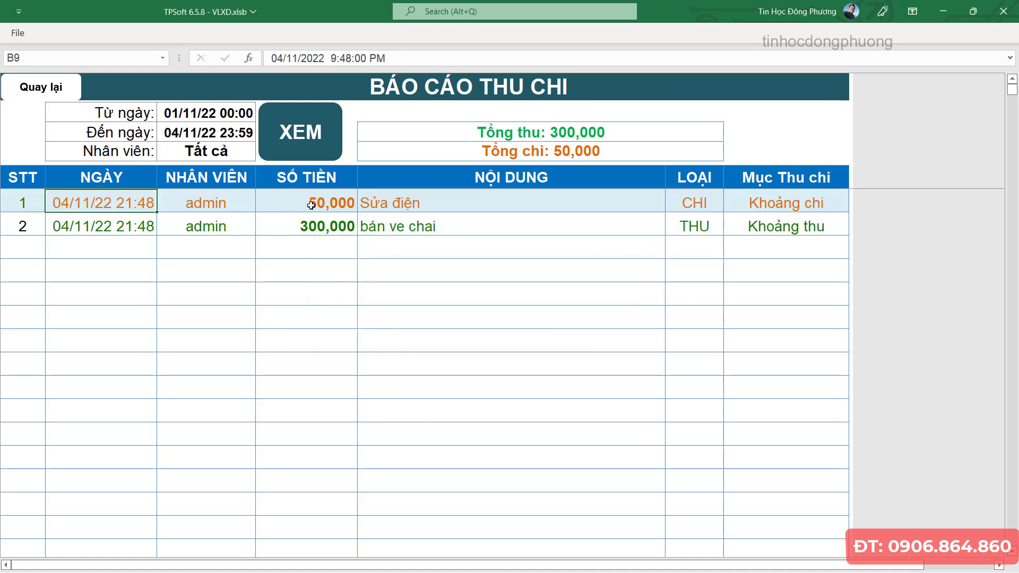
- Review the 50,000 expense and 300,000 income entries, then return to the main menu
left_click(311, 205)
left_click(310, 223)
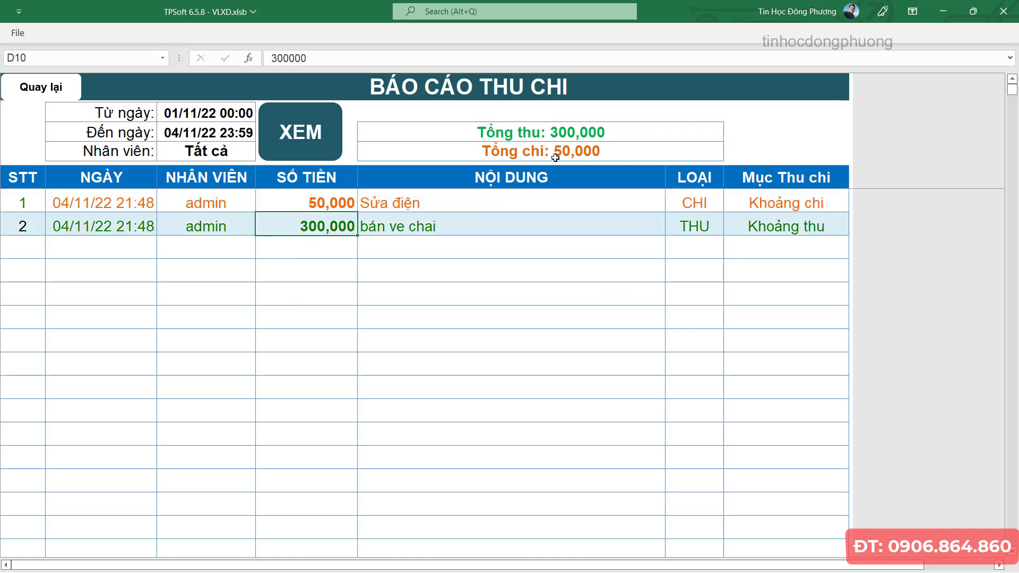
left_click(35, 89)
left_click(61, 92)
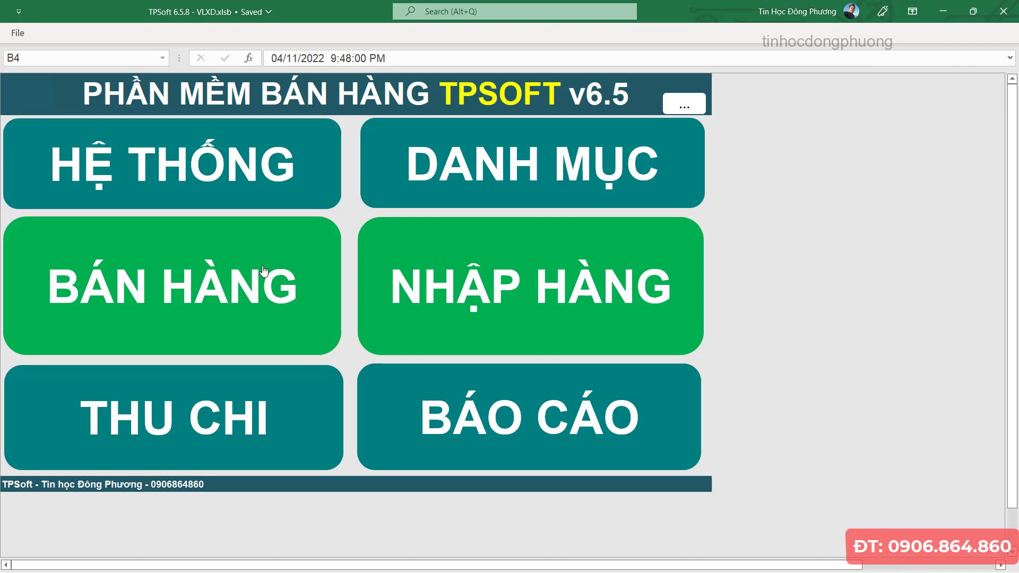
- Open the BÁN HÀNG sales form and choose the customer for this sale from the picker
left_click(224, 280)
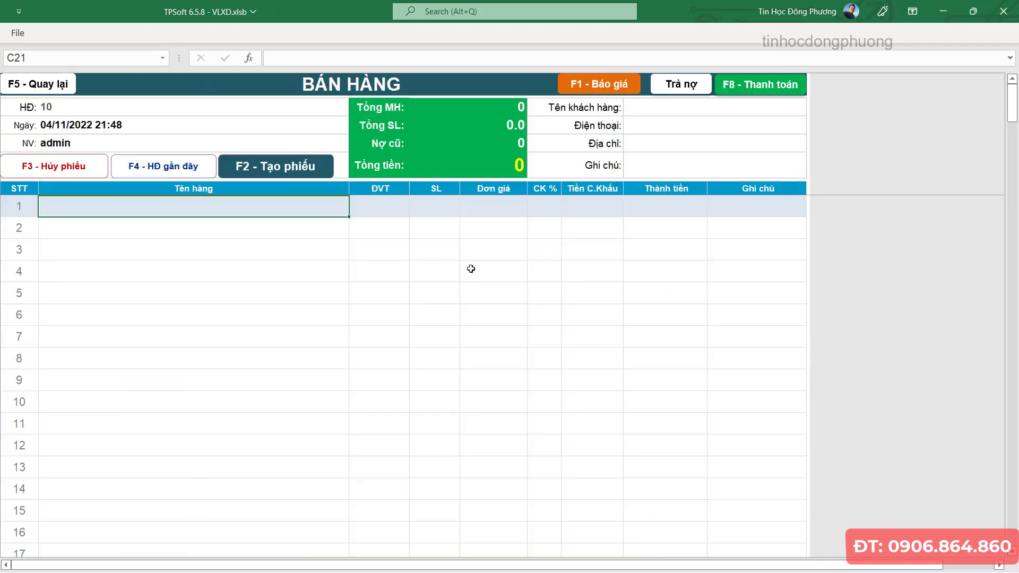
left_click(471, 268)
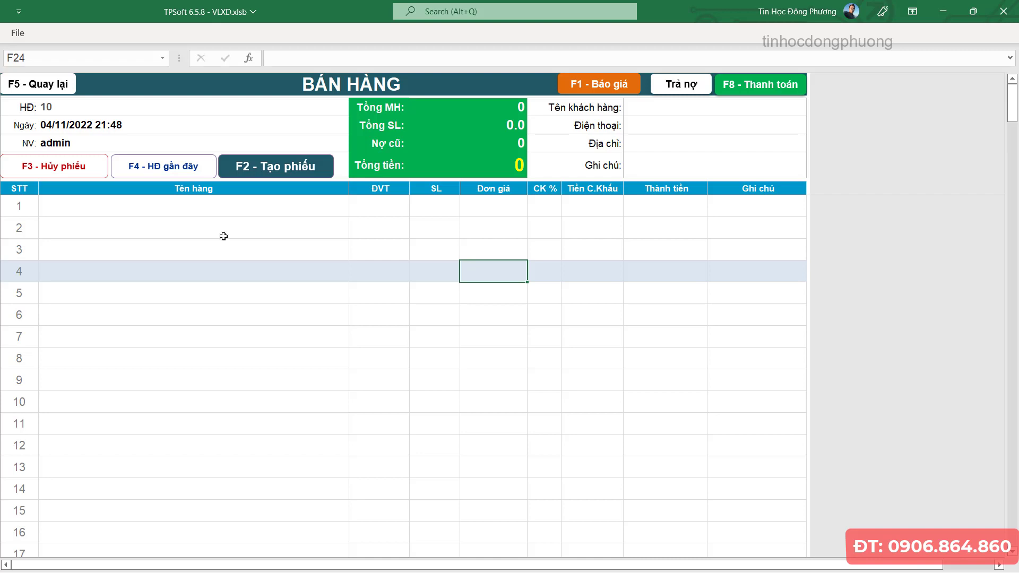
left_click(253, 210)
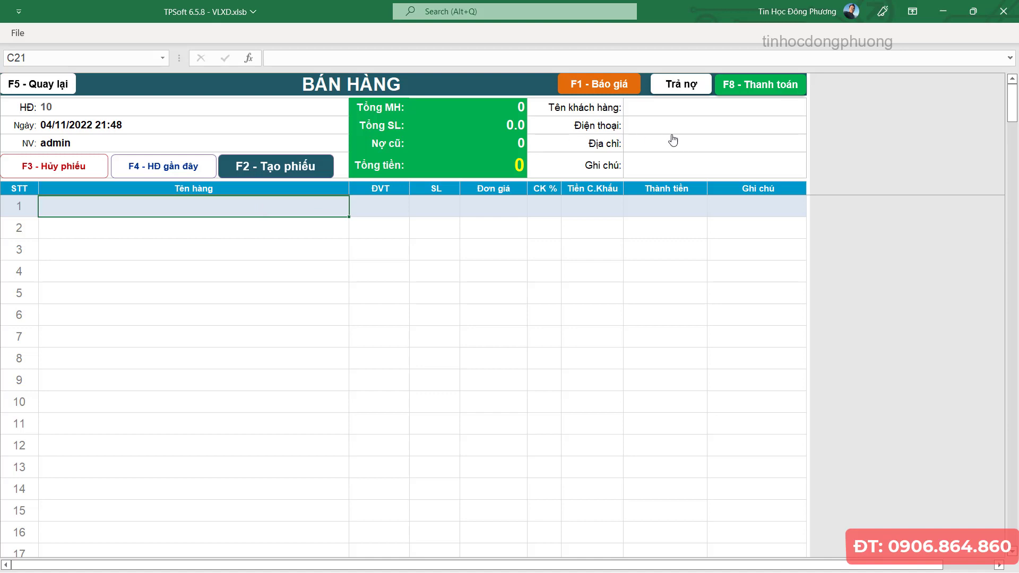
left_click(432, 232)
left_click(668, 127)
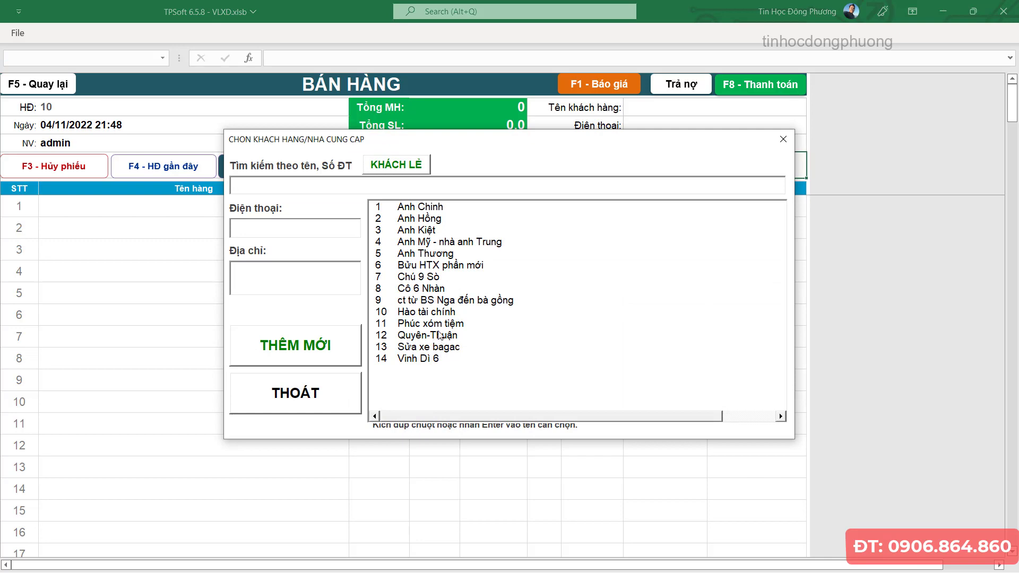
double_click(433, 336)
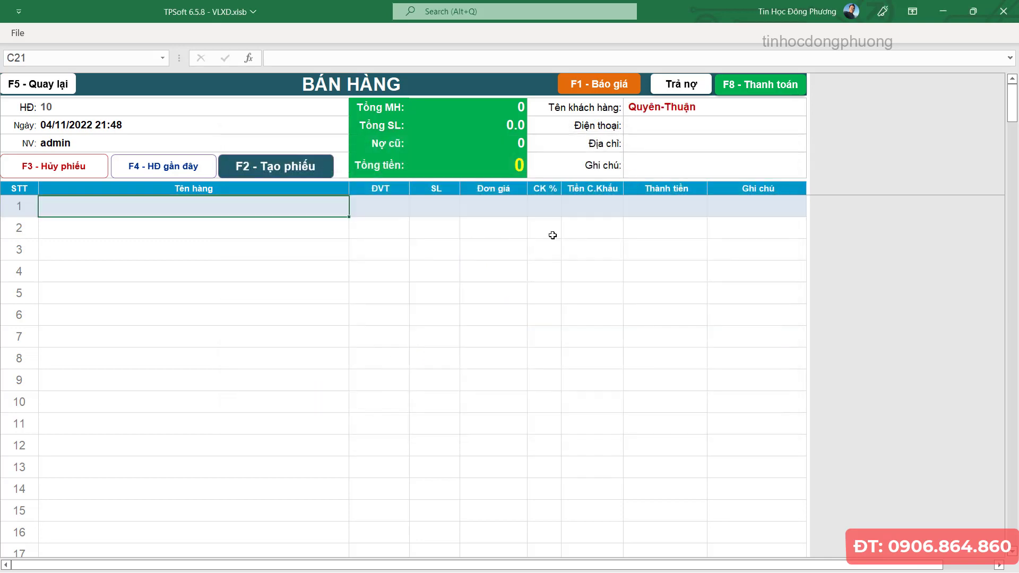
- Add the items 6 lỗ A1 - Lam Sơn, bìm sơn dd and Bi to the sale, totalling 77,000
left_click(304, 169)
double_click(313, 256)
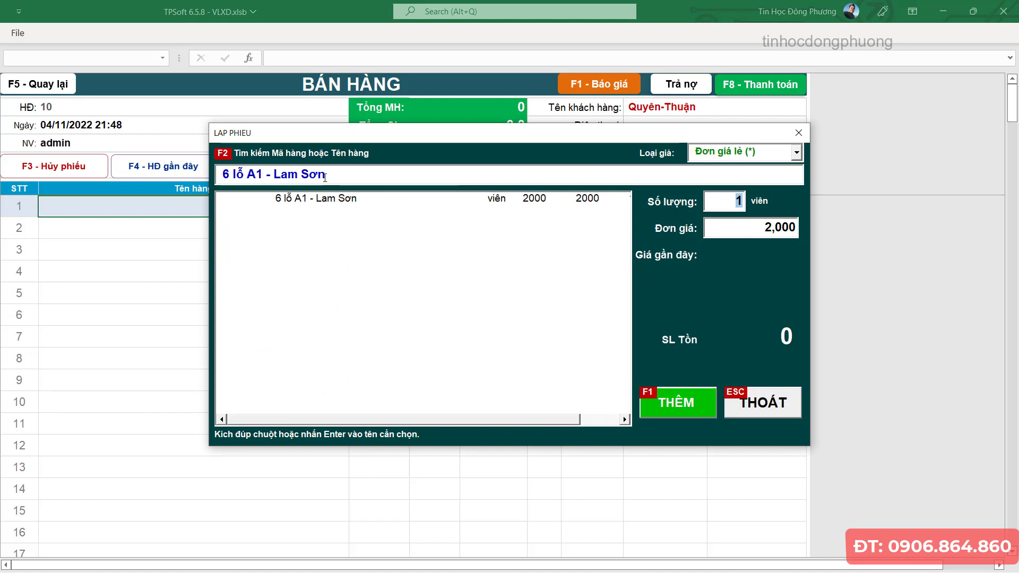
left_click(691, 402)
double_click(460, 374)
type("bim sơn dd")
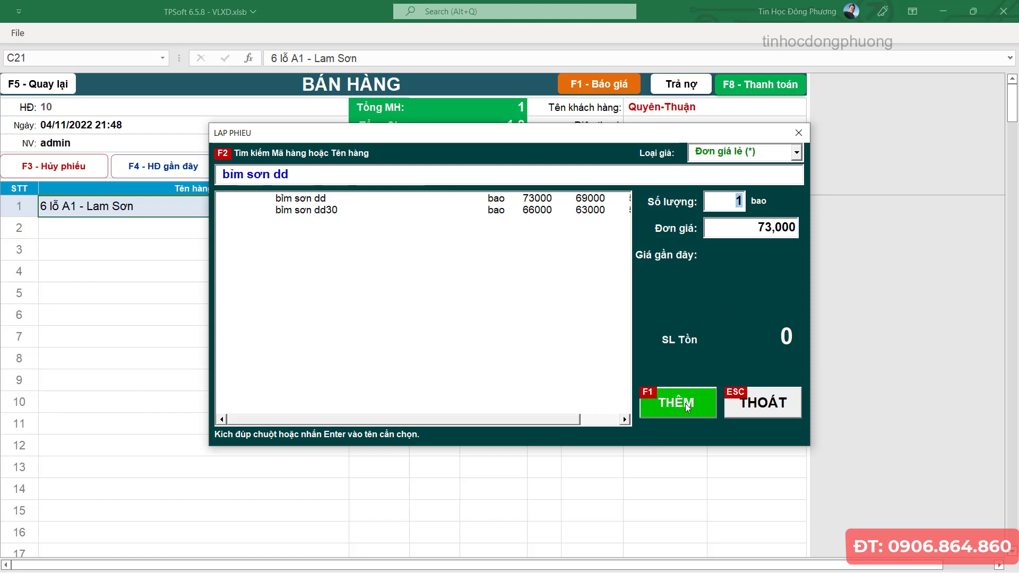
left_click(686, 403)
left_click(698, 417)
key("Escape")
type("Bi")
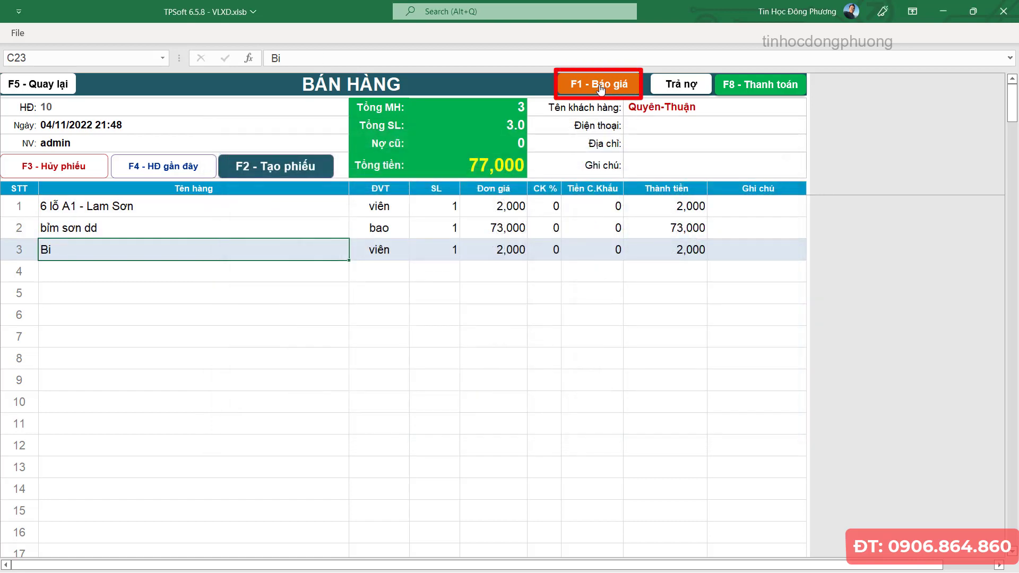
- Save the 77,000 quote with LƯU VÀ IN, view the Phiếu báo giá PDF, and return to Excel
key("F1")
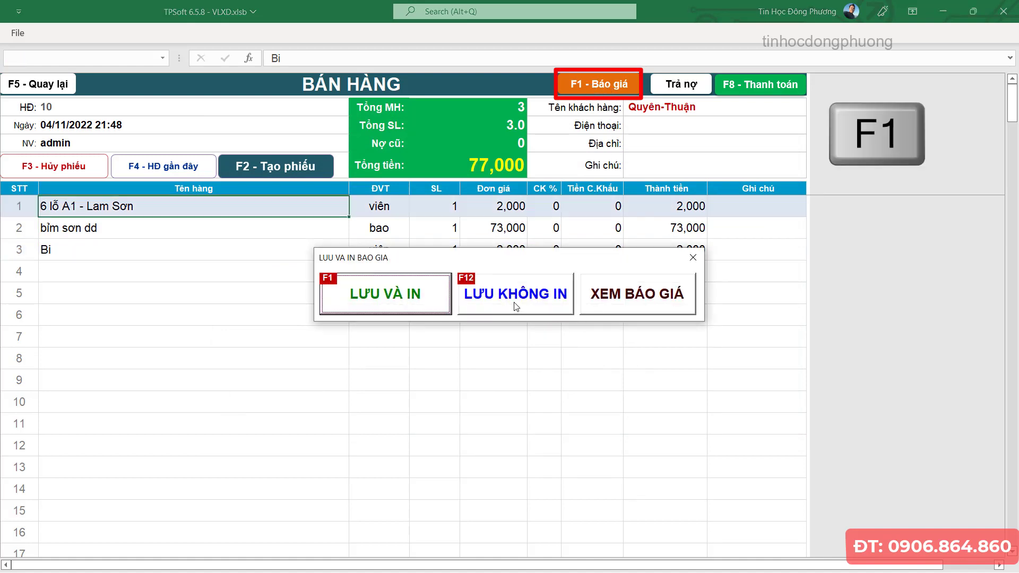
left_click(383, 298)
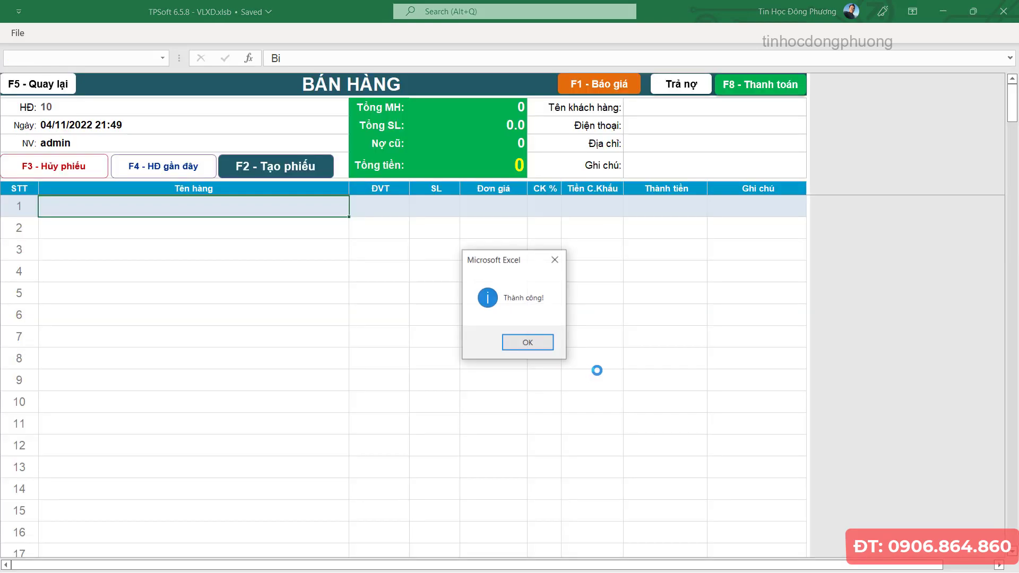
left_click(523, 337)
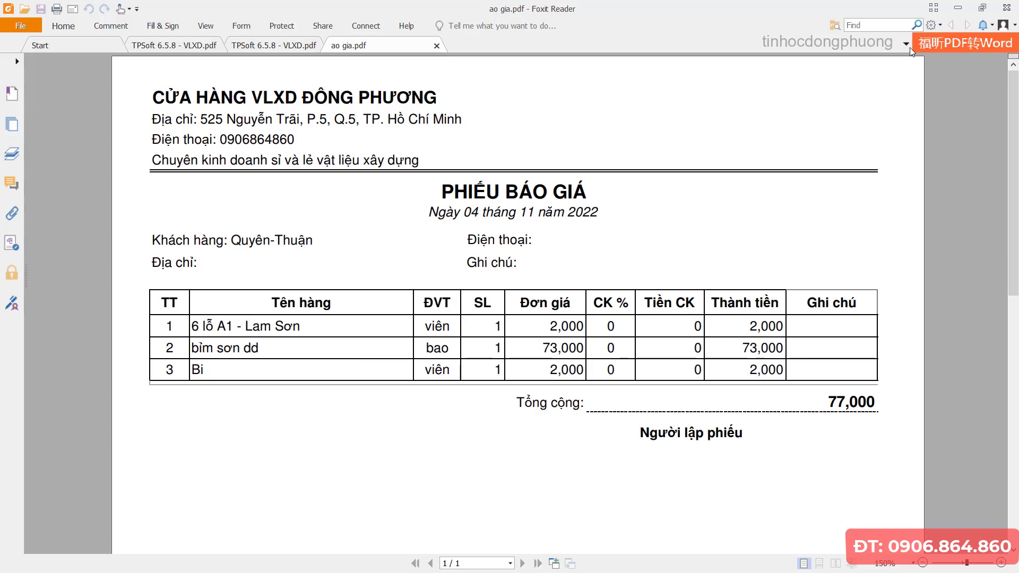
left_click(958, 8)
- Open saved quote 1 in QUẢN LÝ BÁO GIÁ and export its three items into the sales form
left_click(453, 257)
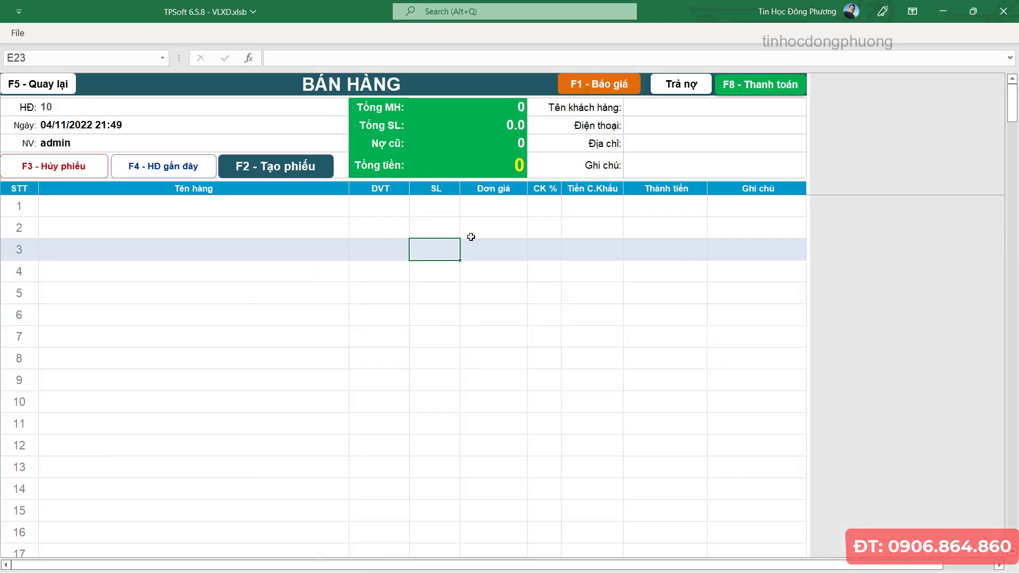
left_click(608, 88)
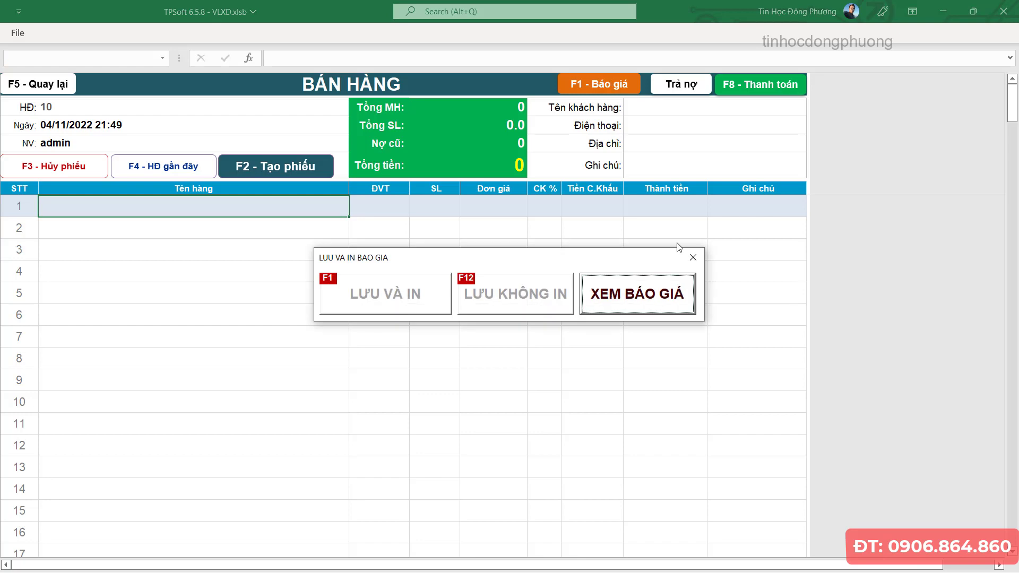
left_click(650, 297)
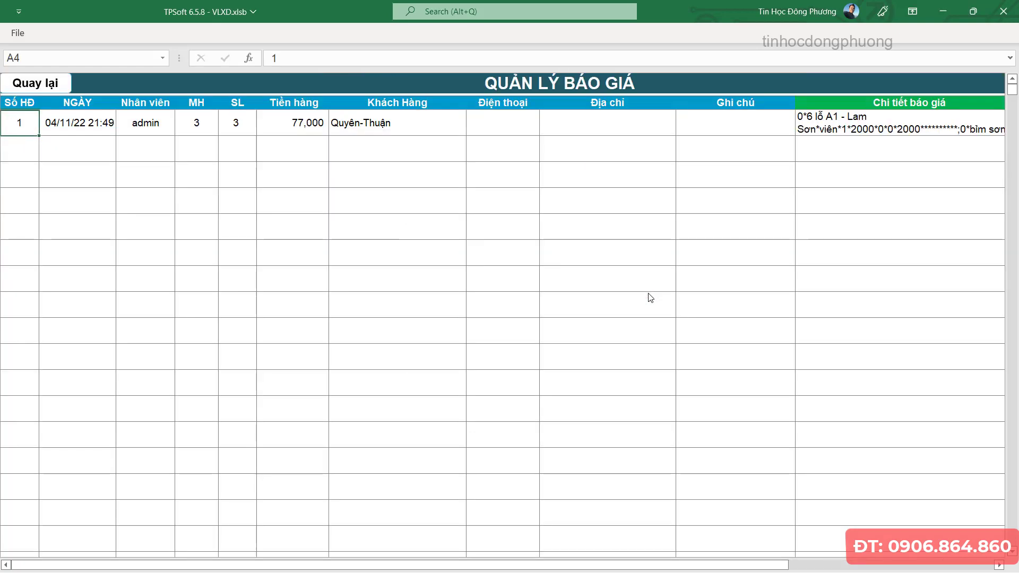
double_click(488, 131)
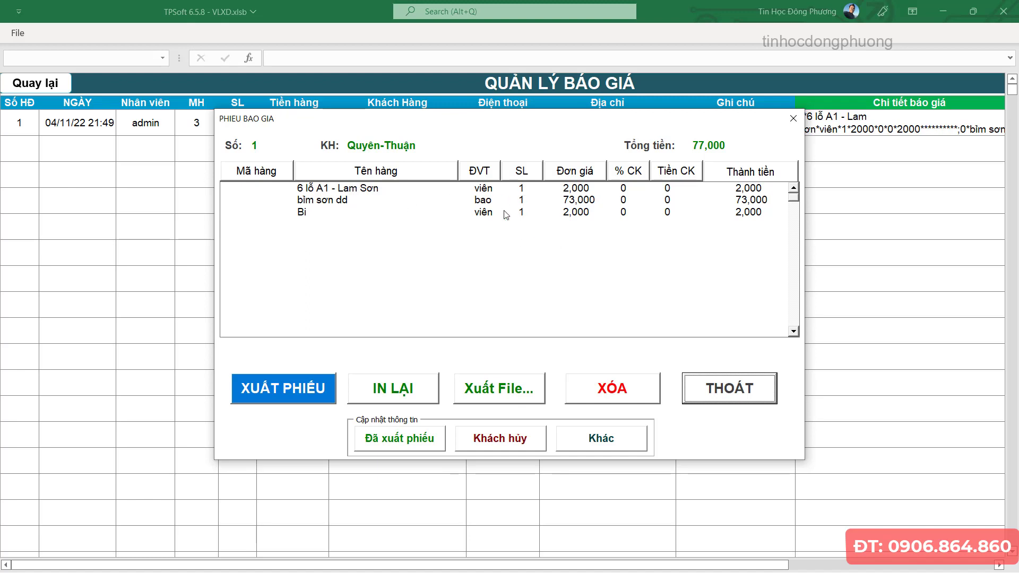
left_click(506, 214)
left_click(521, 192)
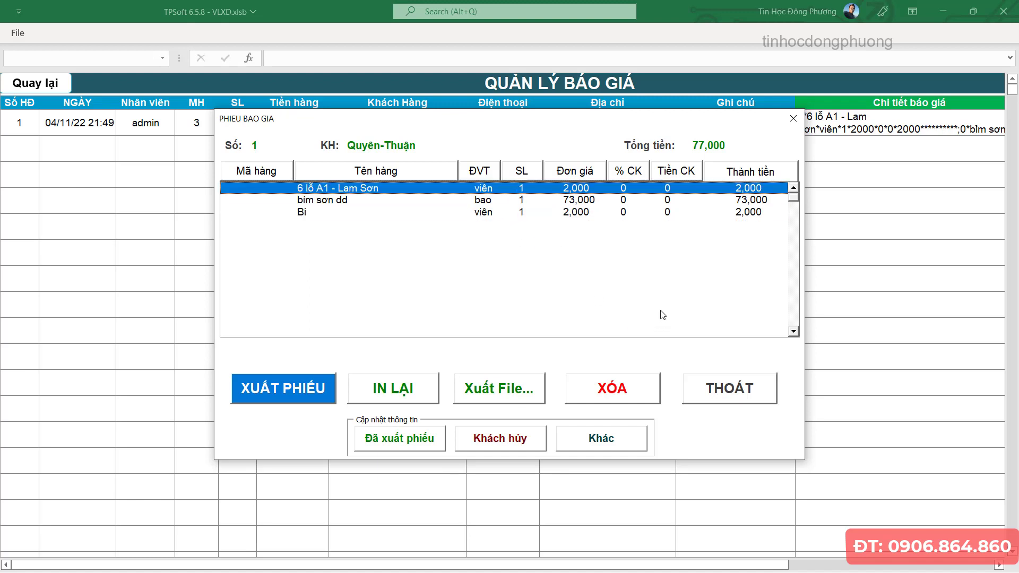
left_click(632, 213)
left_click(607, 211)
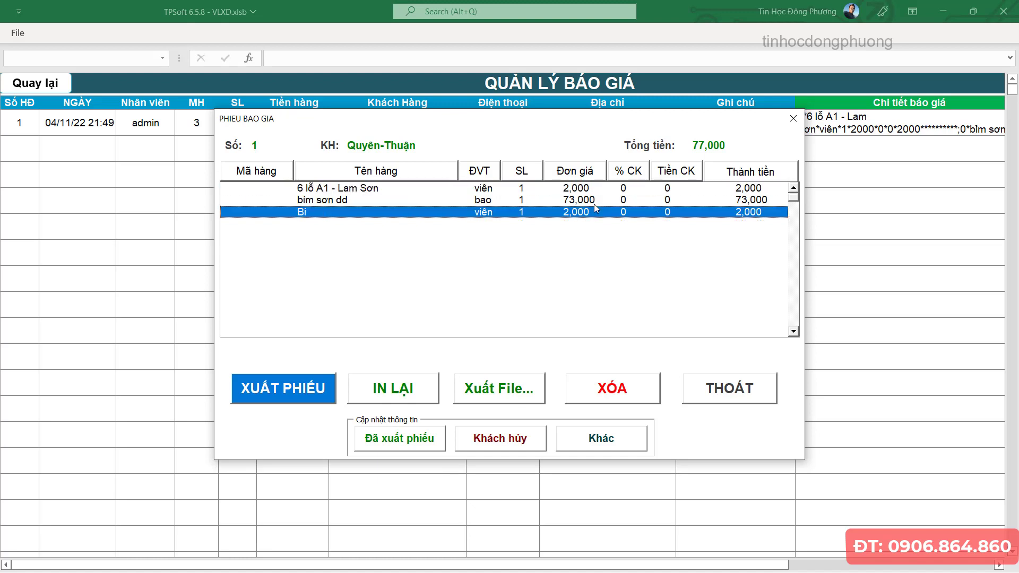
left_click(297, 391)
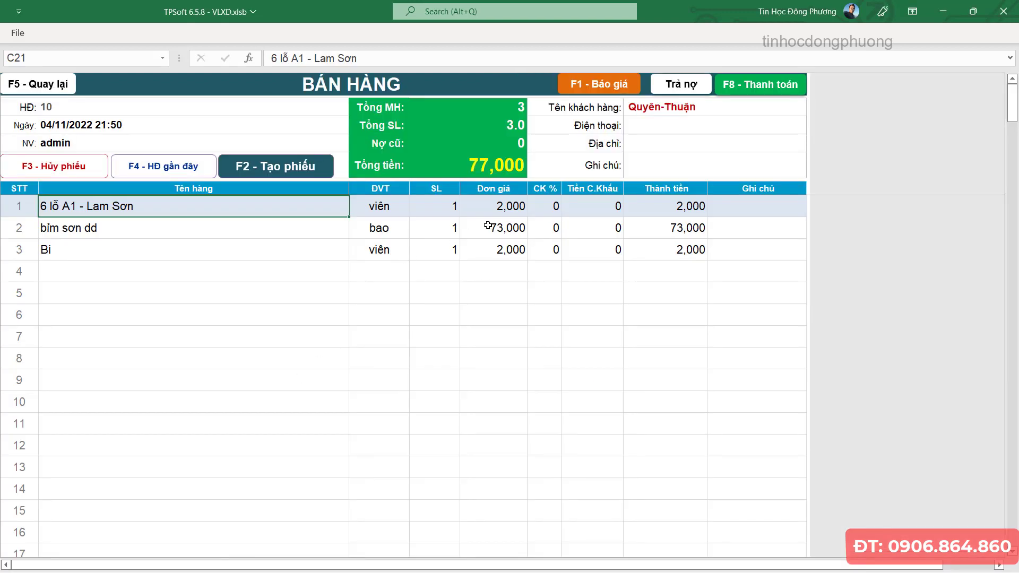
- Set quantity 10 for 6 lỗ A1 - Lam Sơn and 2 for bìm sơn dd, totalling 168,000
left_click(488, 225)
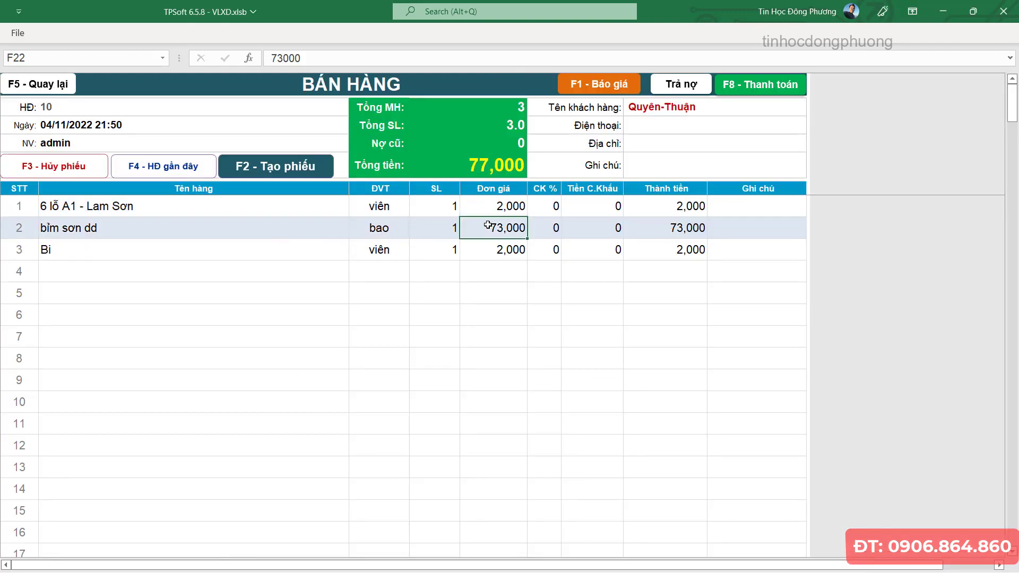
left_click(347, 243)
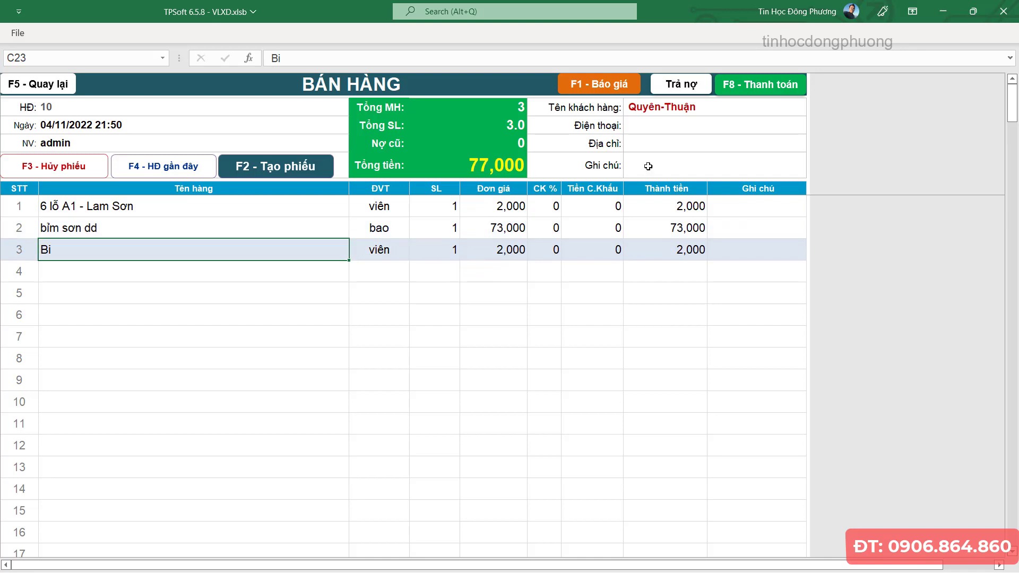
left_click(440, 228)
left_click(441, 211)
type("10")
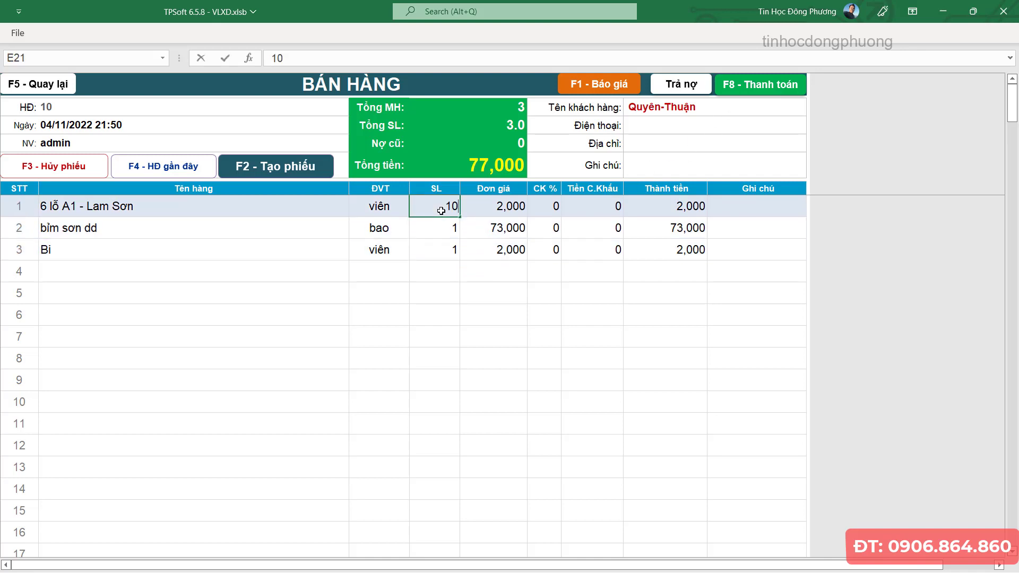
key("Return")
type("2")
key("Return")
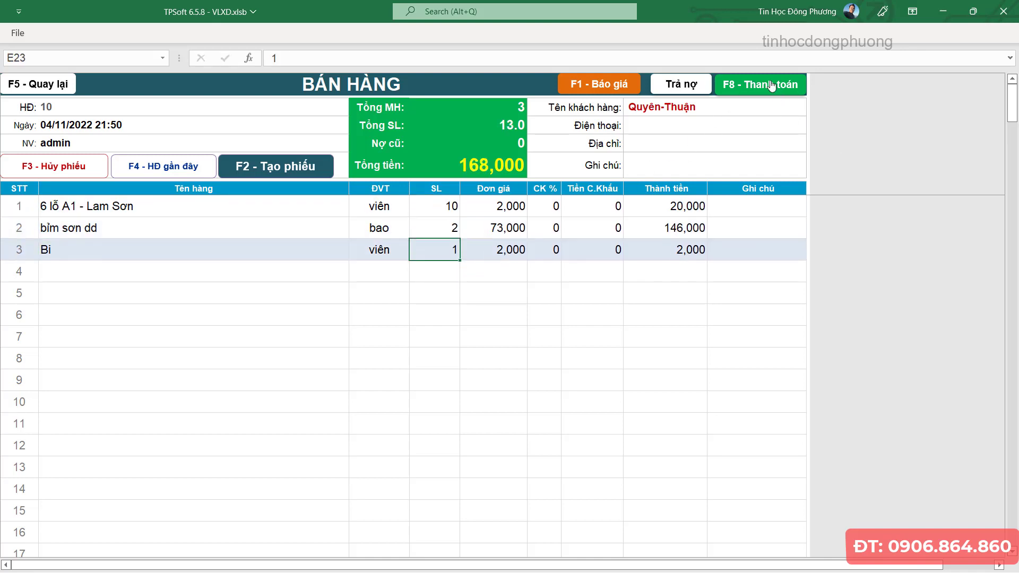